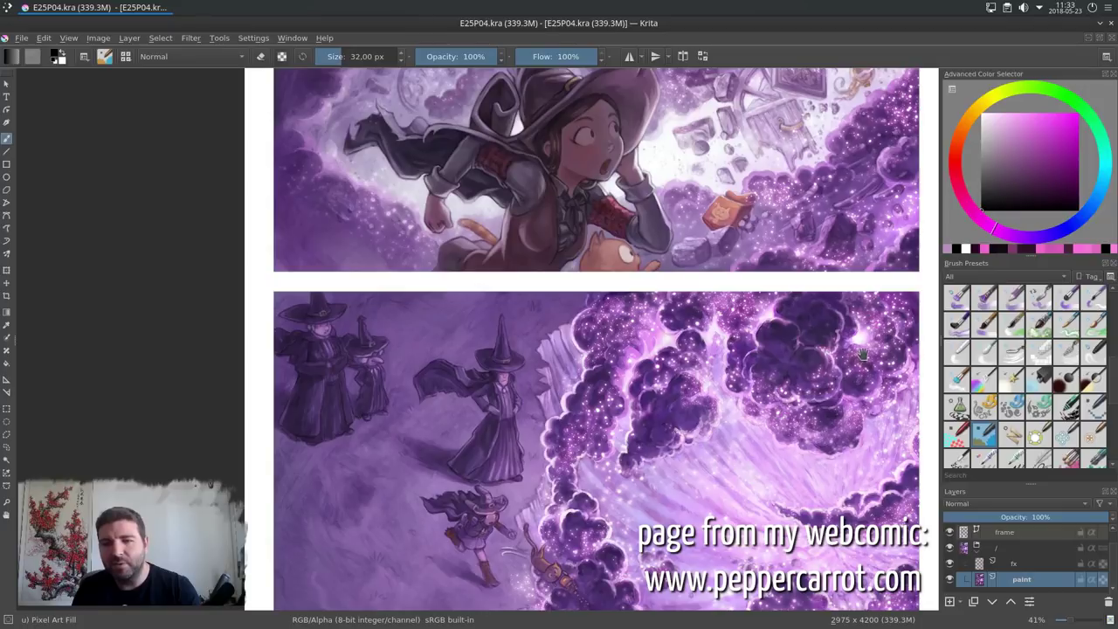
Step: Examine the glowing purple clouds and sparkle details in the comic page's panels, up close and as a whole
scroll(865, 350, "up", 6)
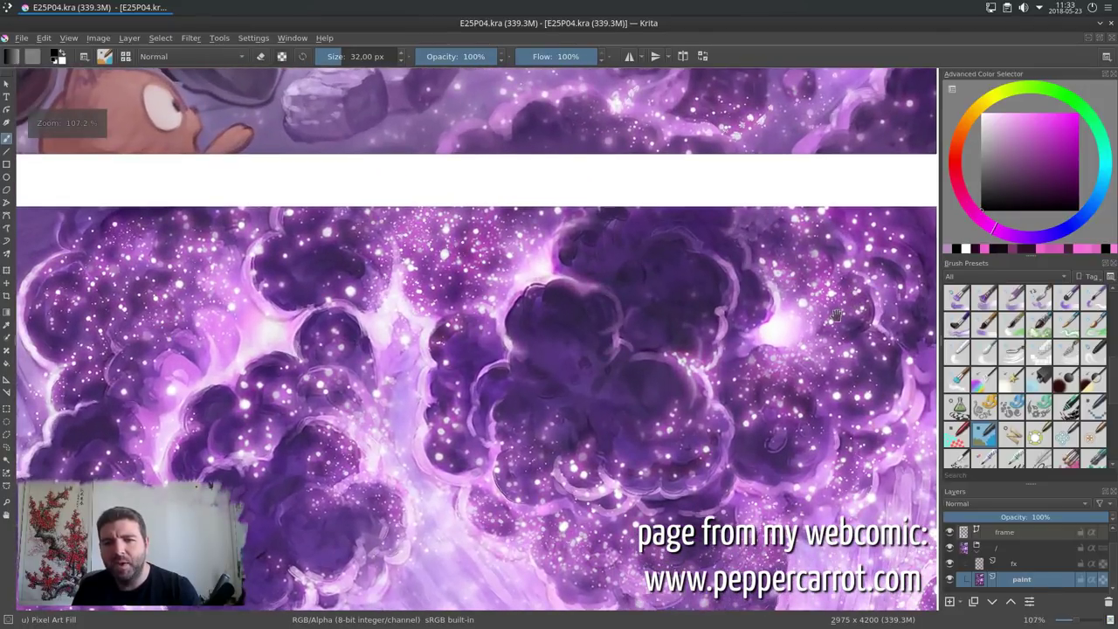
left_click_drag(837, 316, 803, 254)
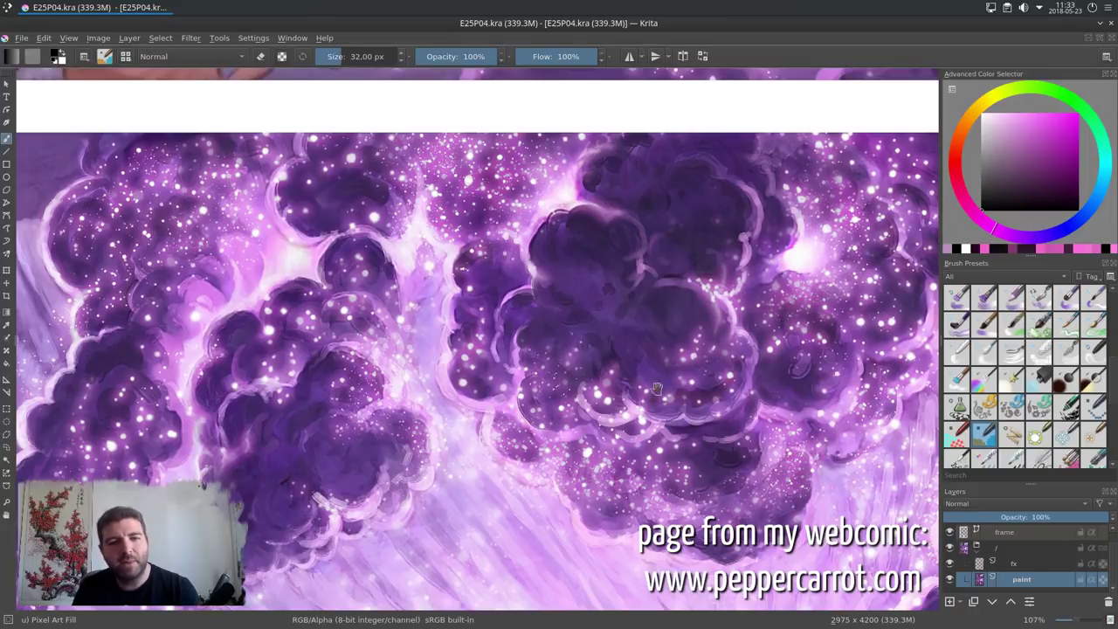
left_click_drag(624, 386, 623, 431)
left_click_drag(646, 326, 747, 428)
left_click_drag(765, 397, 772, 408)
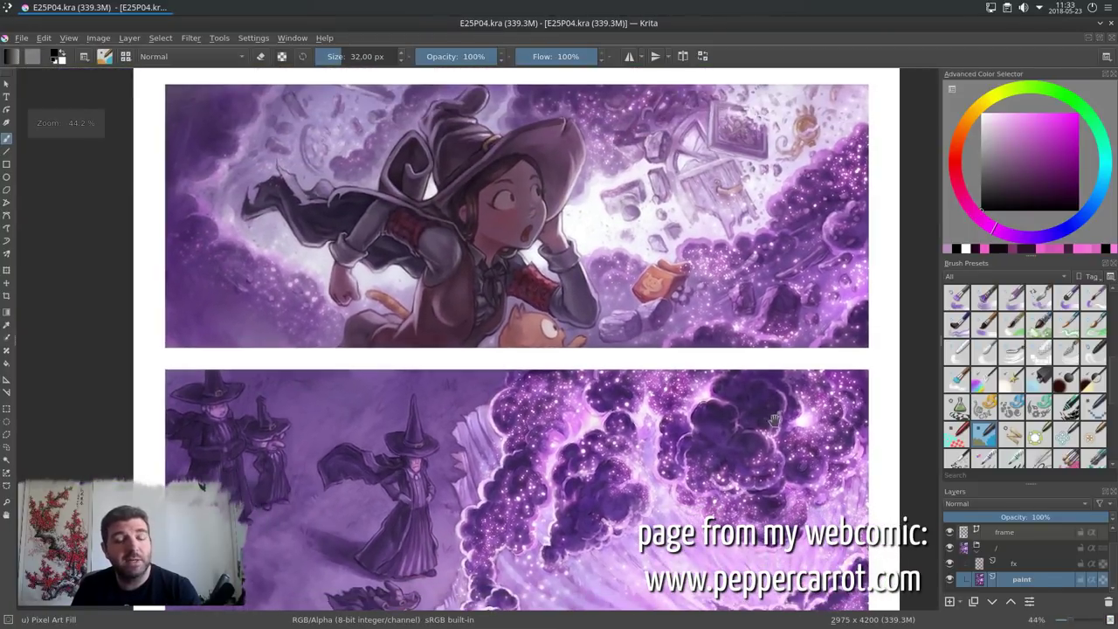
left_click_drag(777, 448, 821, 450)
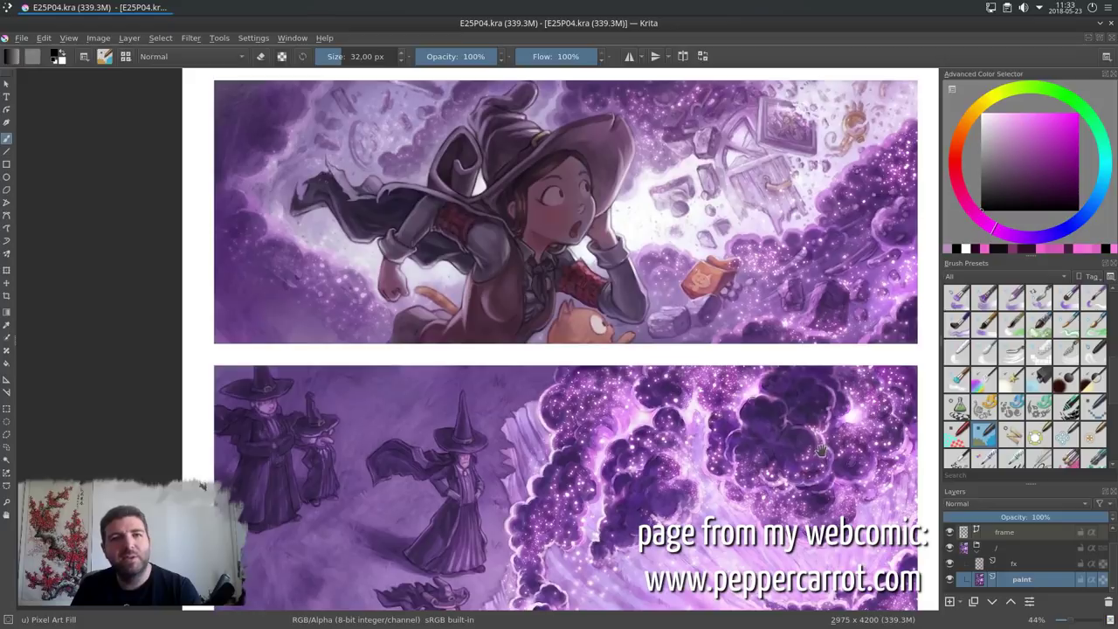
left_click_drag(812, 515, 812, 363)
scroll(812, 363, "down", 2)
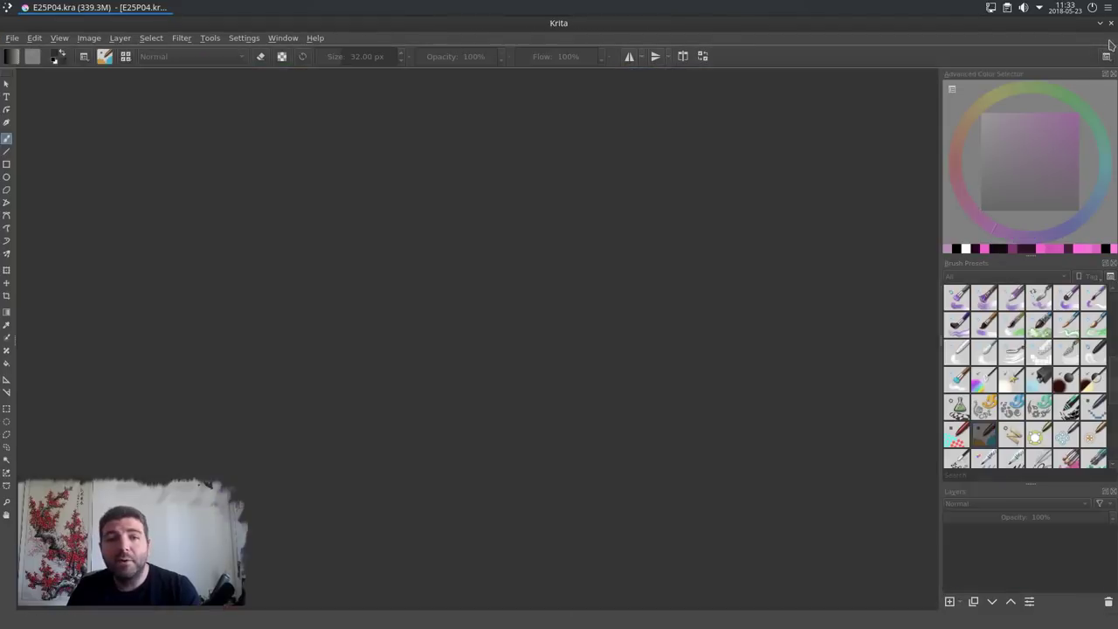
Step: Close the comic page and create a new 2048 × 2048 px RGB/Alpha document with one white background layer
left_click(1111, 37)
left_click(12, 37)
left_click(27, 53)
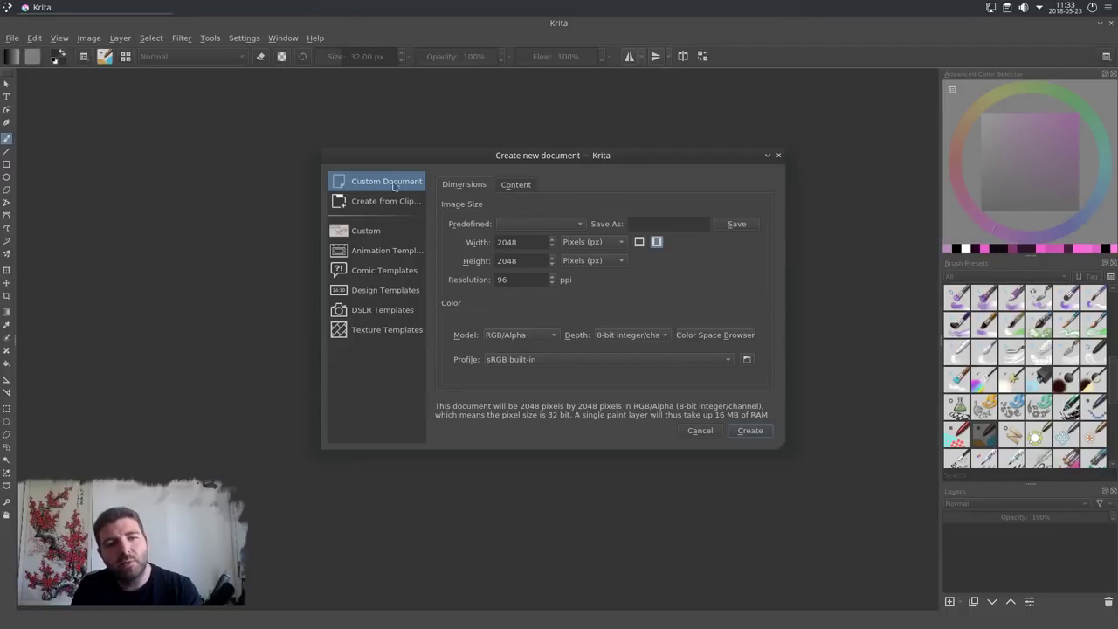
double_click(509, 242)
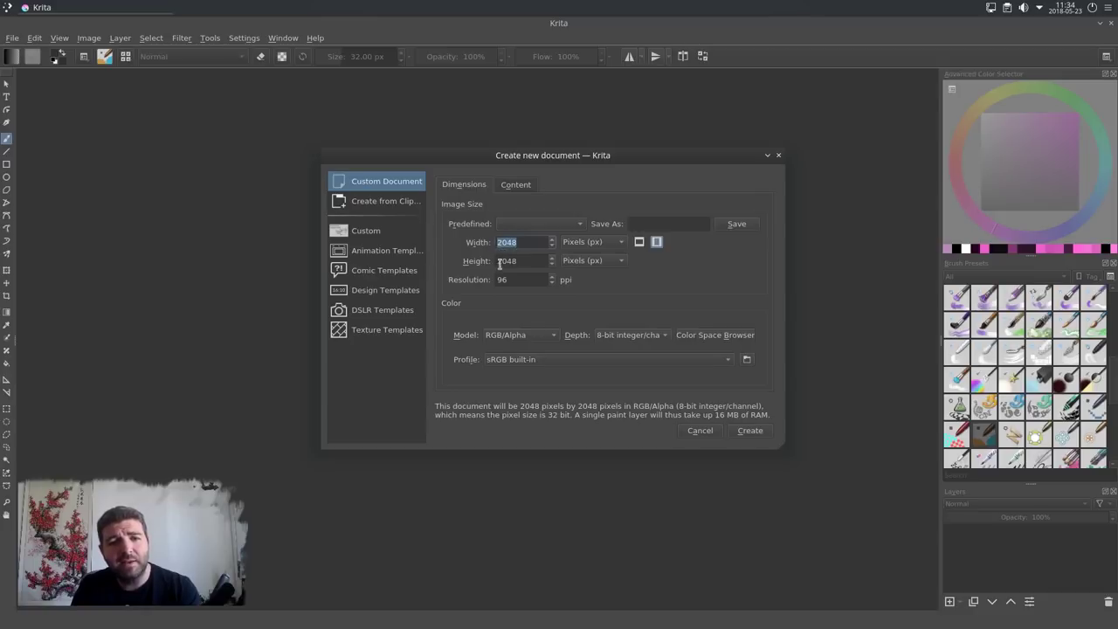
left_click(528, 261)
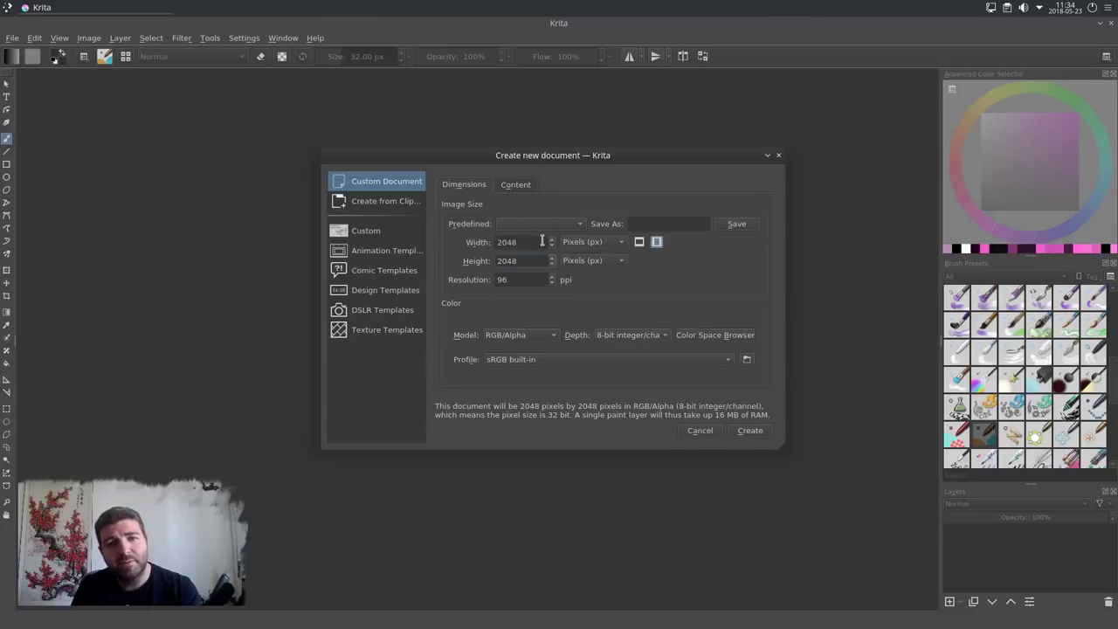
left_click(517, 184)
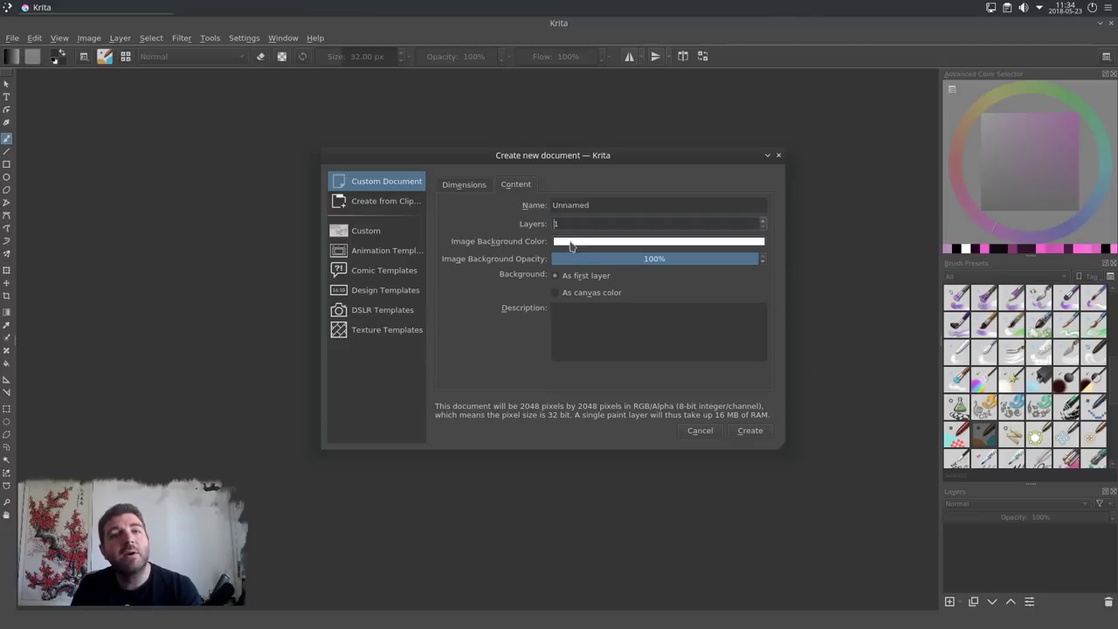
left_click(751, 431)
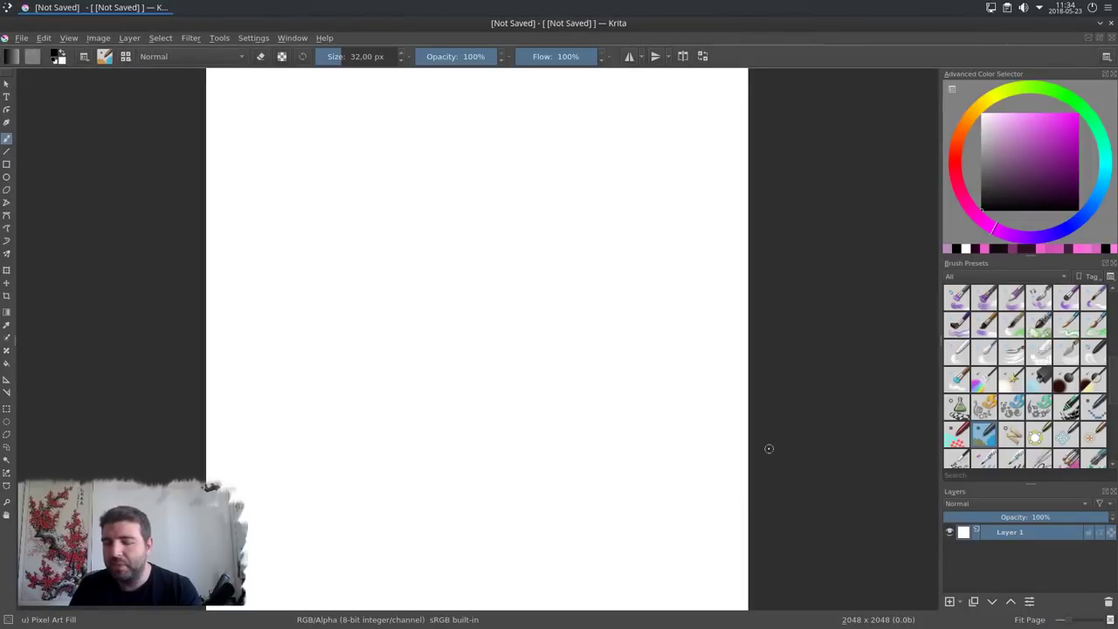
Step: Fill the whole canvas layer with a soft, light desaturated purple as the foreground color
key("minus")
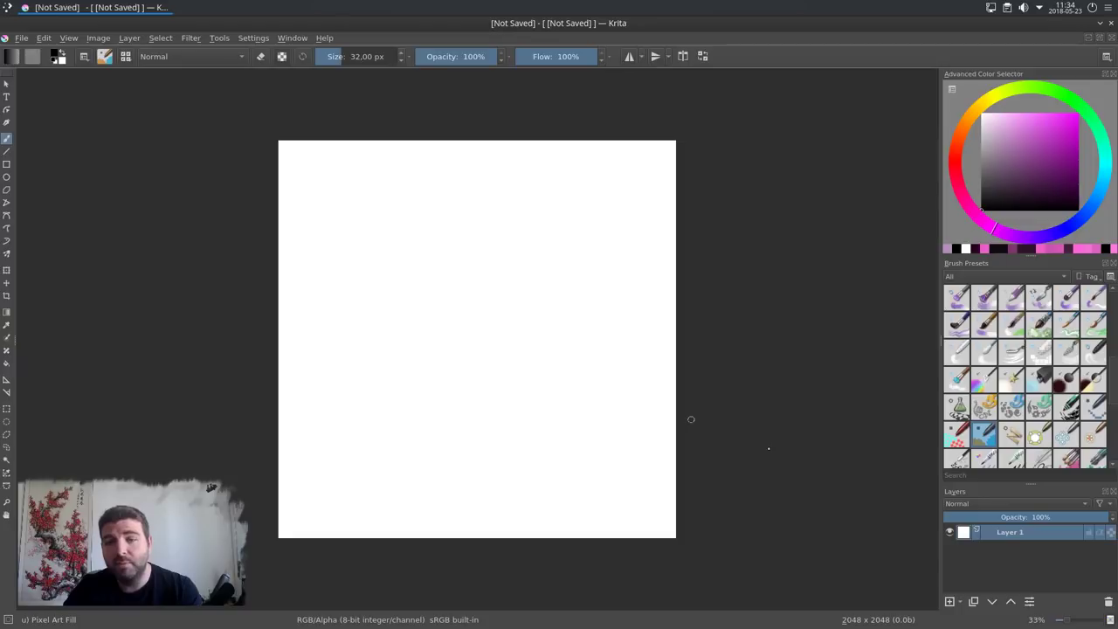
left_click(1050, 620)
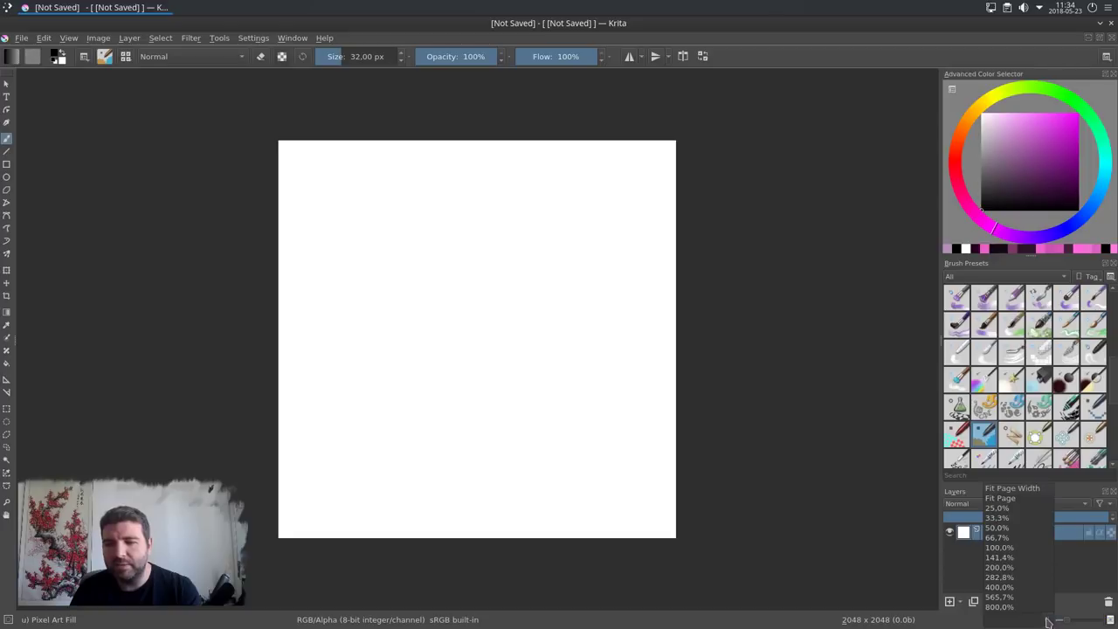
left_click(1015, 520)
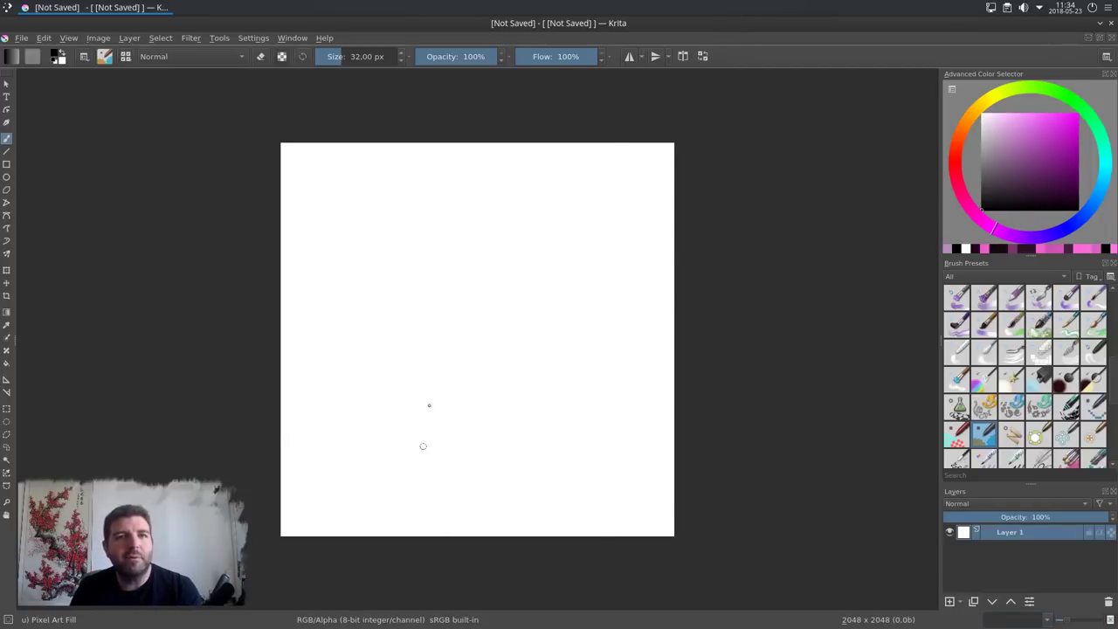
mouse_move(582, 367)
left_mouse_down()
mouse_move(652, 372)
mouse_move(636, 361)
left_mouse_up()
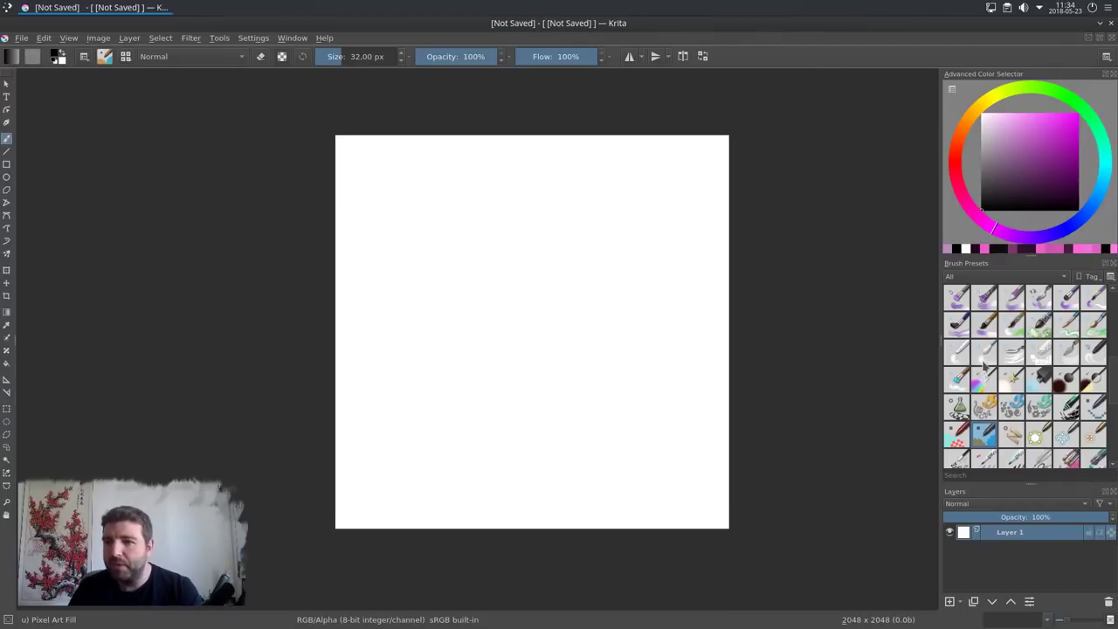
left_click_drag(1017, 150, 1014, 140)
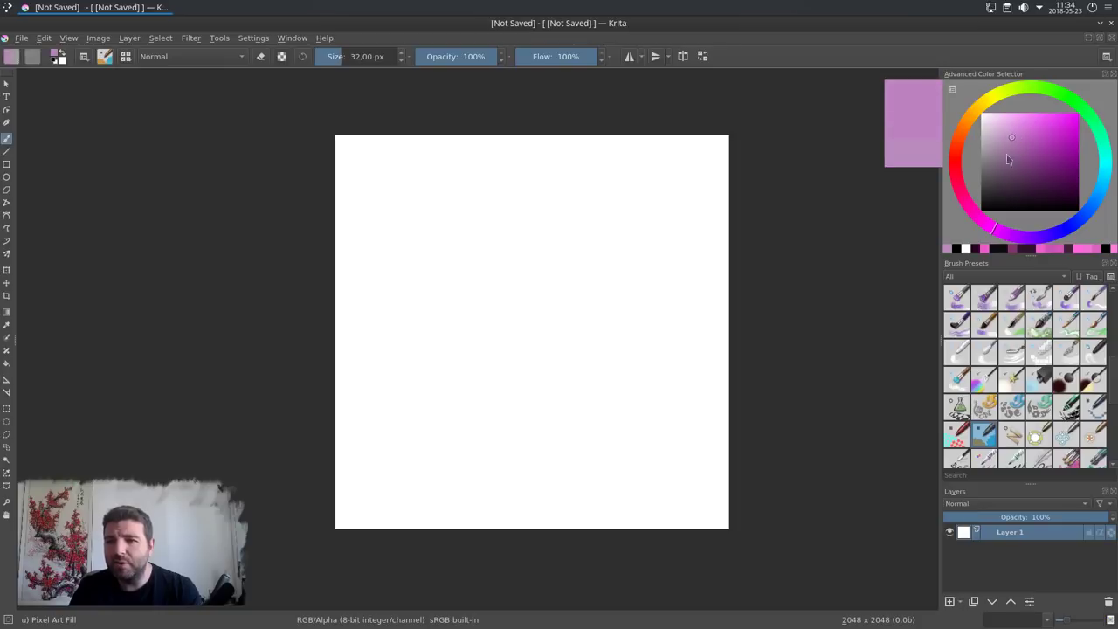
left_click_drag(993, 229, 1009, 234)
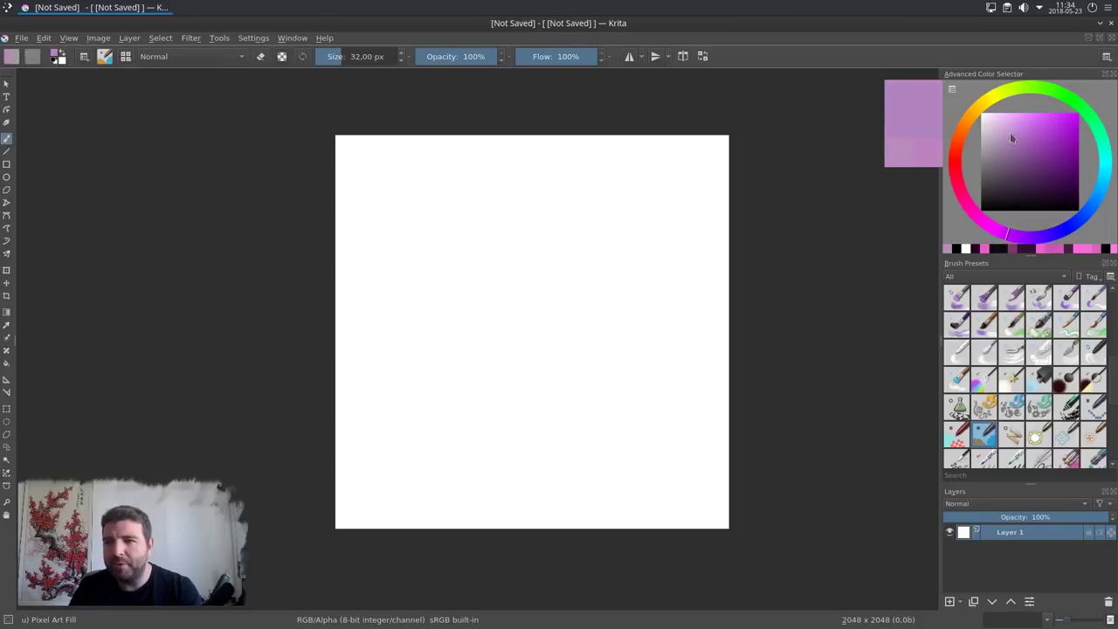
left_click(1010, 137)
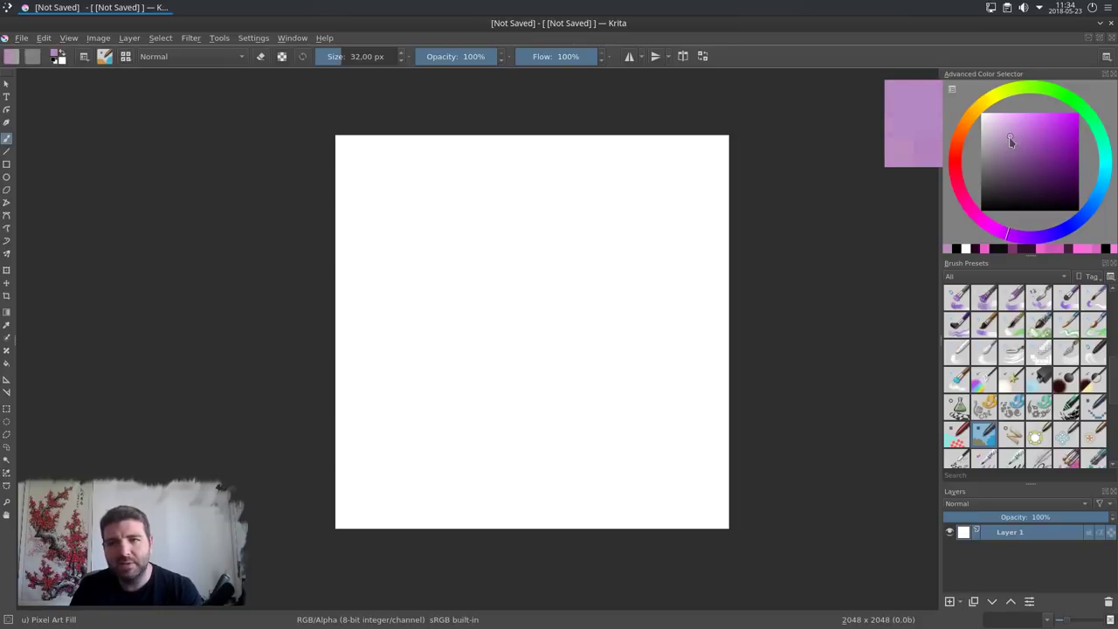
left_click_drag(1049, 129, 1007, 137)
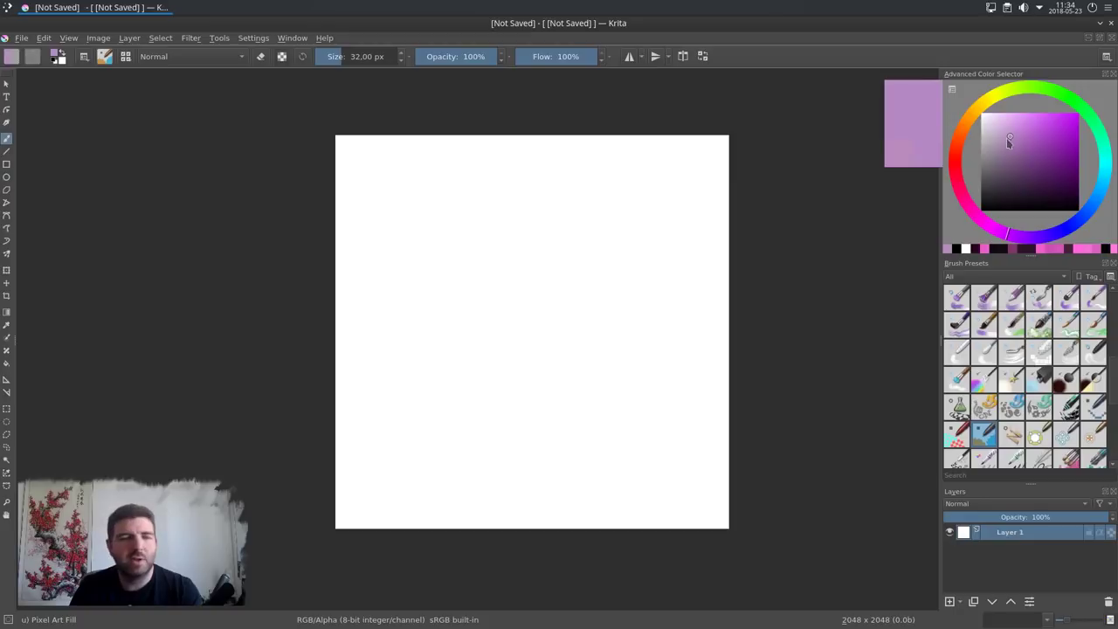
left_click(99, 39)
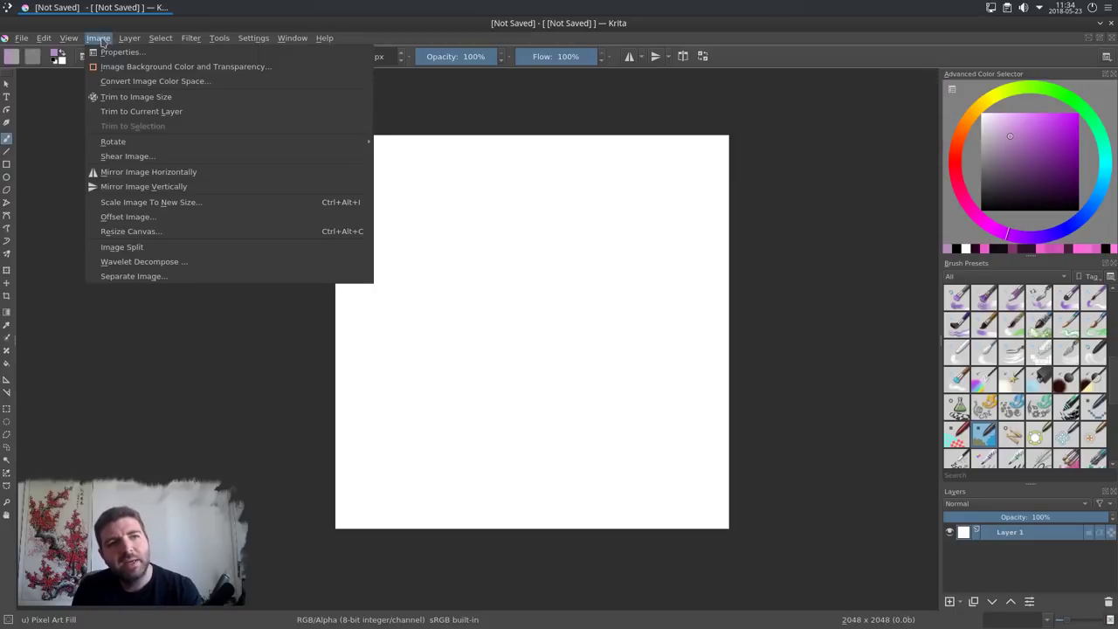
mouse_move(45, 39)
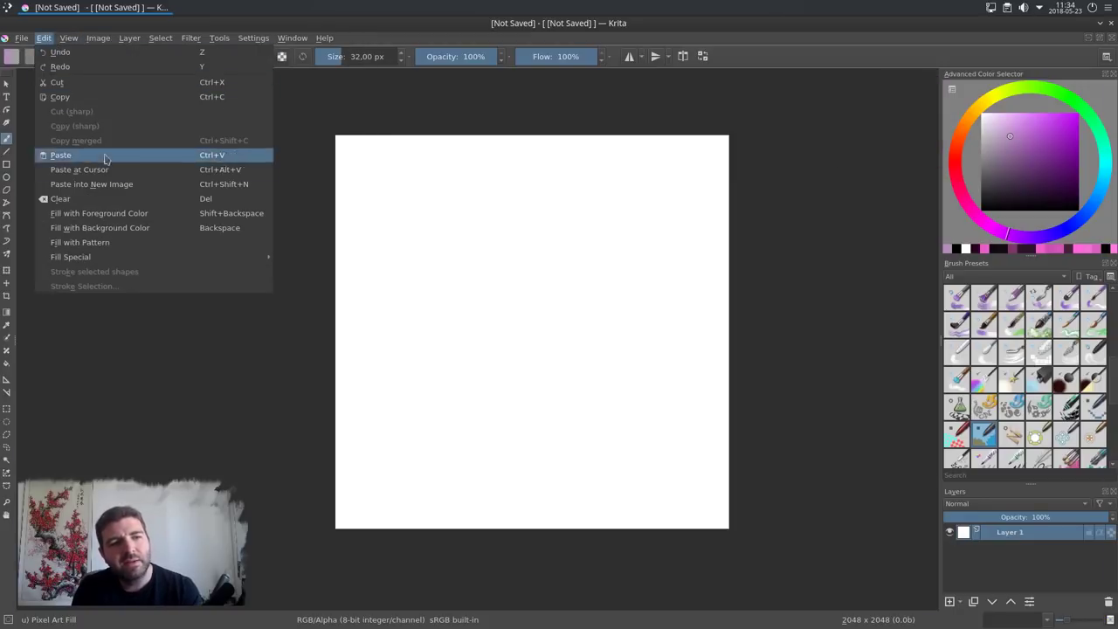
left_click(150, 214)
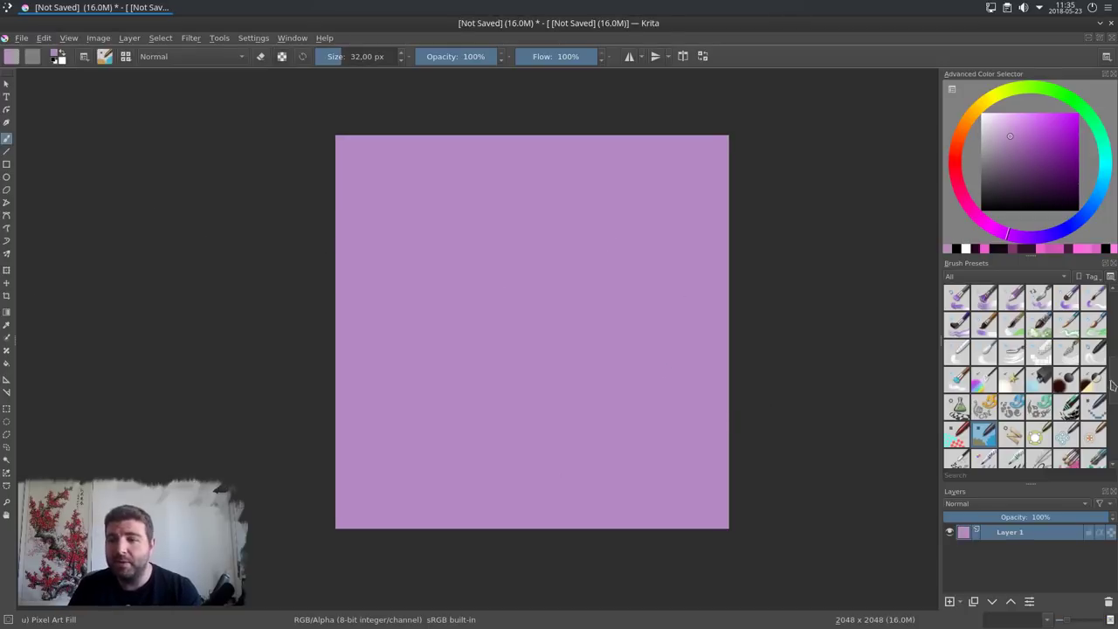
Step: Paint a darker purple vignette around the canvas edges with the Airbrush Soft preset at 1000 px
scroll(1062, 351, "up", 5)
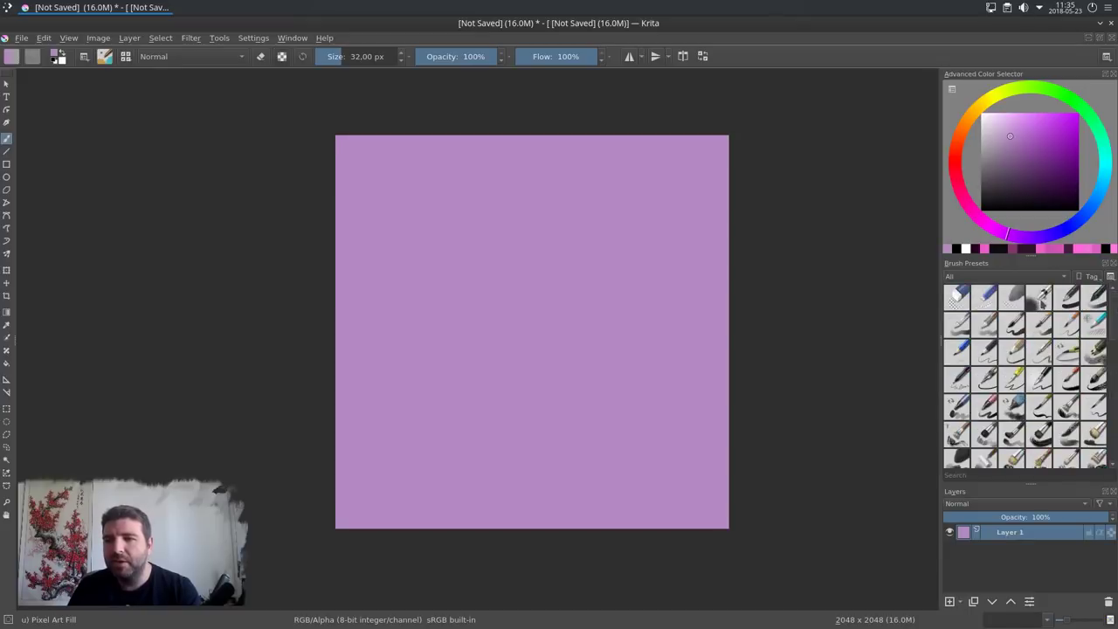
left_click(1039, 298)
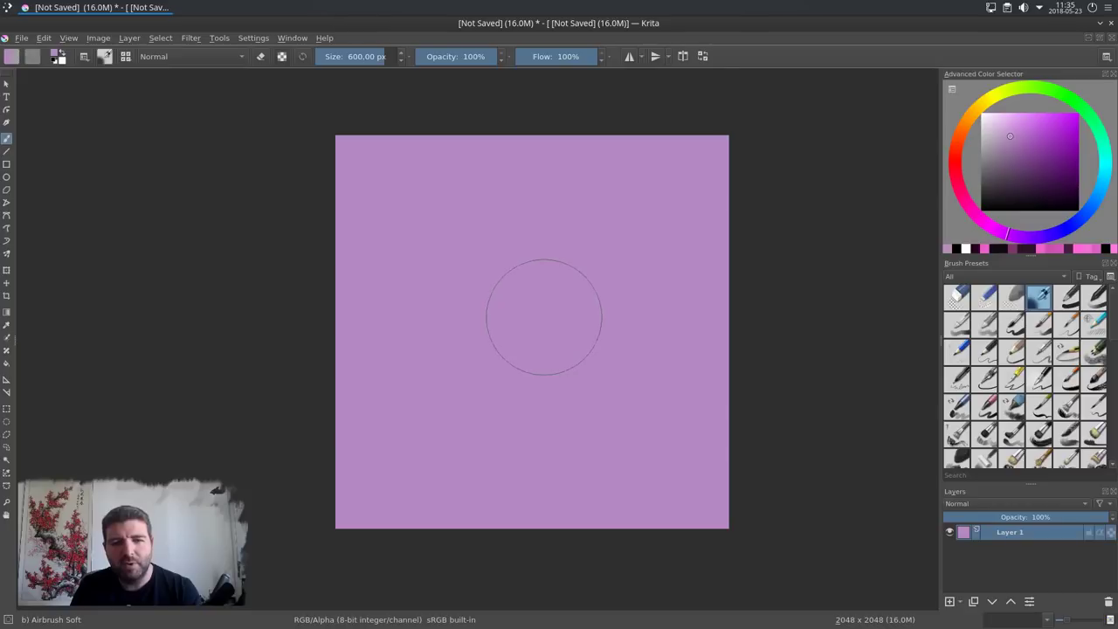
left_click_drag(544, 317, 740, 404, "shift")
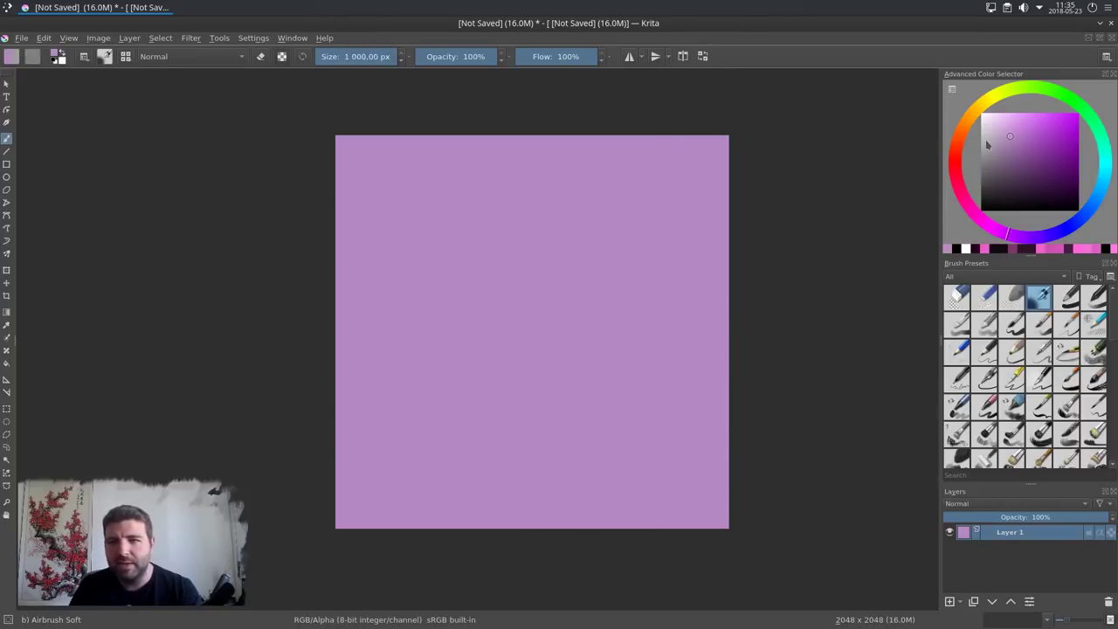
left_click_drag(1011, 138, 1010, 173)
mouse_move(774, 200)
left_mouse_down()
mouse_move(623, 110)
mouse_move(394, 141)
mouse_move(314, 307)
mouse_move(347, 489)
mouse_move(536, 536)
mouse_move(709, 401)
mouse_move(698, 175)
mouse_move(421, 144)
mouse_move(372, 402)
mouse_move(711, 518)
mouse_move(711, 174)
mouse_move(392, 267)
mouse_move(569, 449)
mouse_move(679, 259)
left_mouse_up()
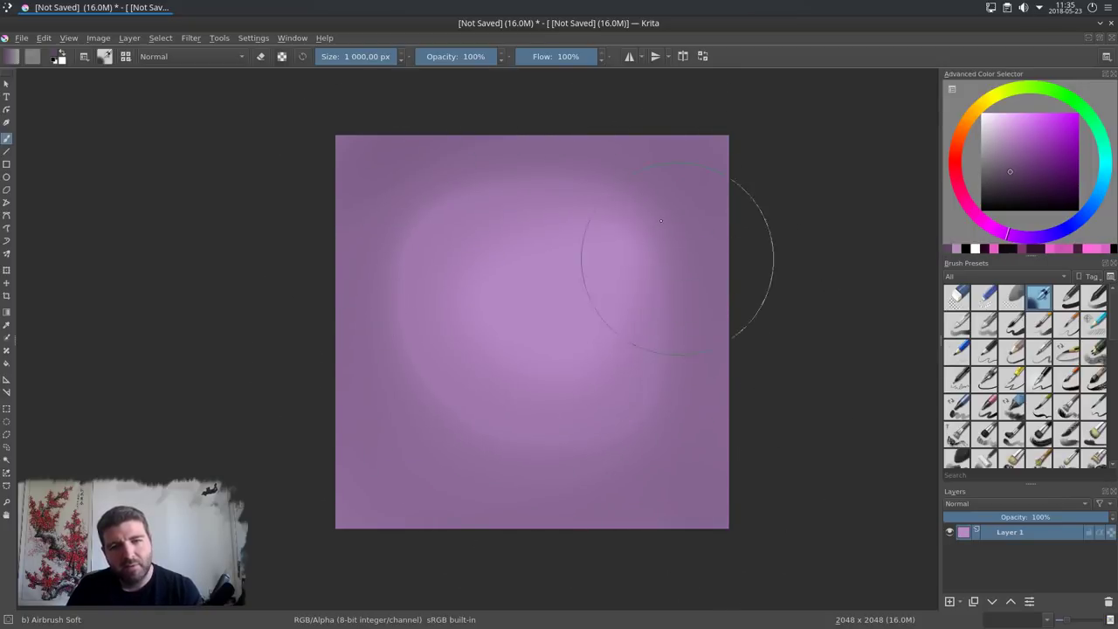
Step: Smooth the vignette by airbrushing sampled light purple outward from the center and sampled darker purple along the edges
left_click(564, 296, "ctrl")
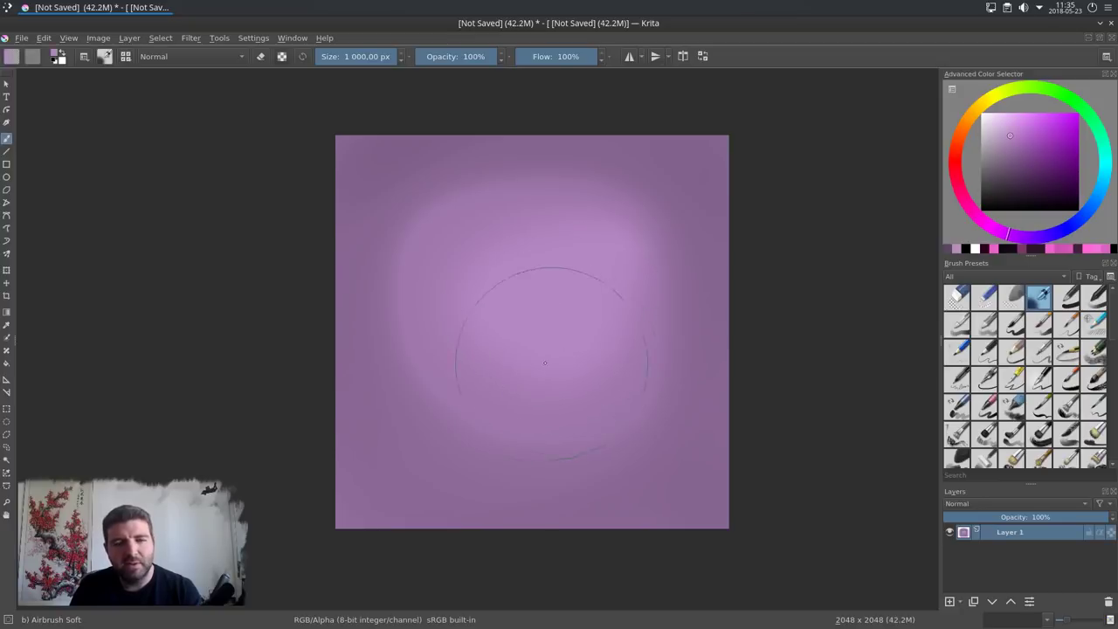
mouse_move(435, 275)
left_mouse_down()
mouse_move(515, 228)
mouse_move(629, 297)
mouse_move(628, 395)
mouse_move(494, 425)
mouse_move(424, 347)
mouse_move(464, 225)
mouse_move(553, 205)
mouse_move(673, 304)
mouse_move(633, 402)
mouse_move(478, 416)
mouse_move(414, 325)
mouse_move(485, 201)
mouse_move(573, 207)
mouse_move(681, 303)
mouse_move(675, 403)
mouse_move(534, 450)
mouse_move(422, 401)
mouse_move(497, 245)
left_mouse_up()
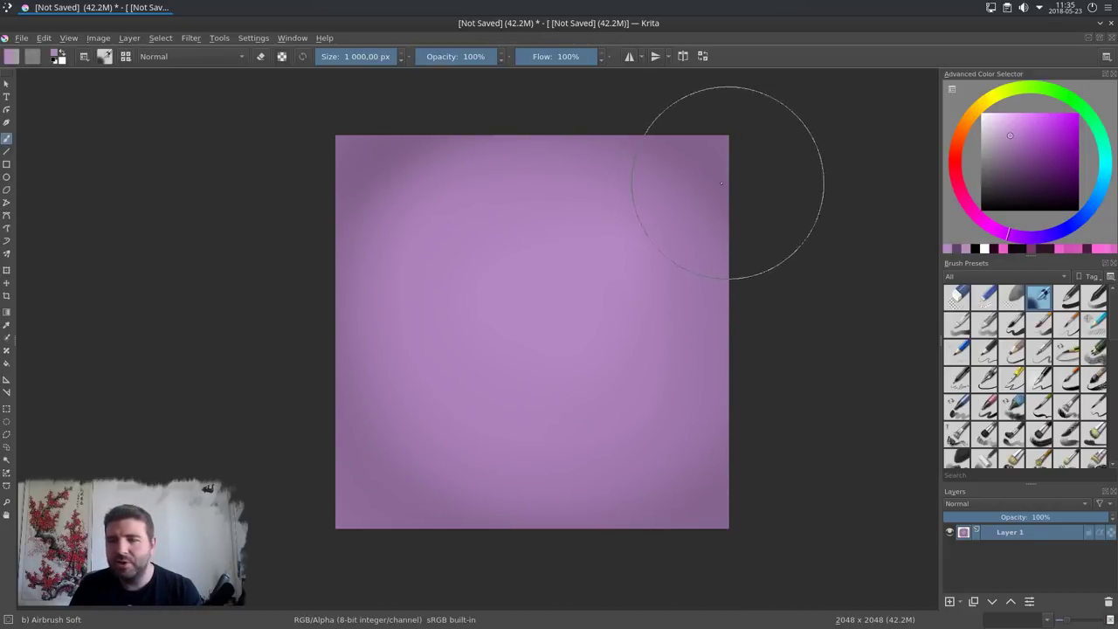
left_click(700, 160, "ctrl")
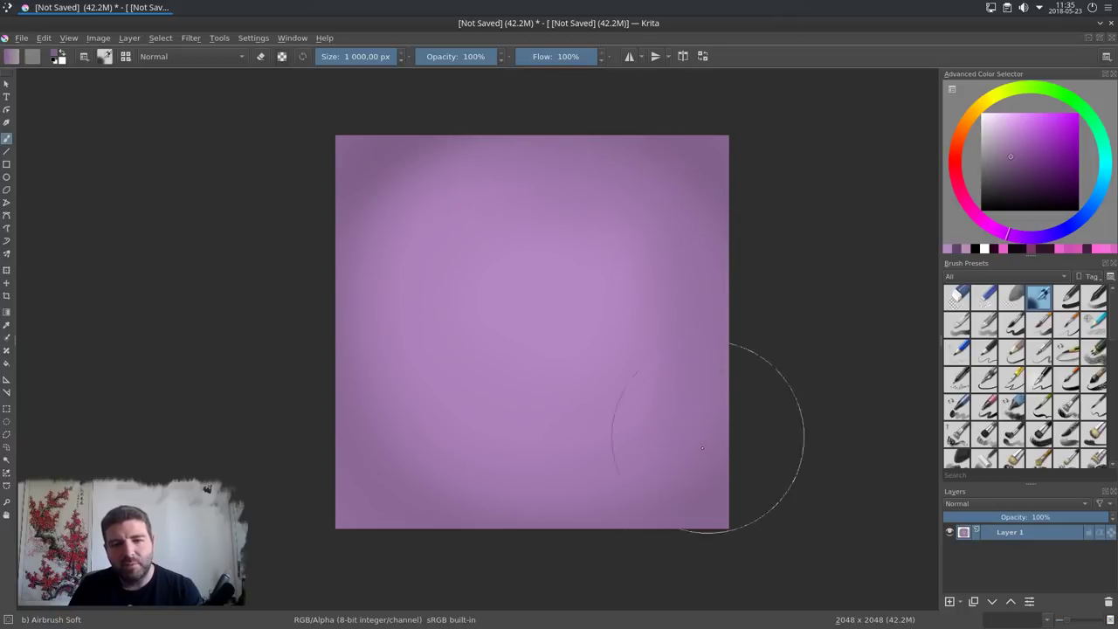
mouse_move(428, 486)
left_mouse_down()
mouse_move(344, 270)
mouse_move(386, 200)
mouse_move(461, 155)
mouse_move(530, 139)
mouse_move(645, 163)
mouse_move(706, 223)
mouse_move(741, 351)
mouse_move(719, 507)
left_mouse_up()
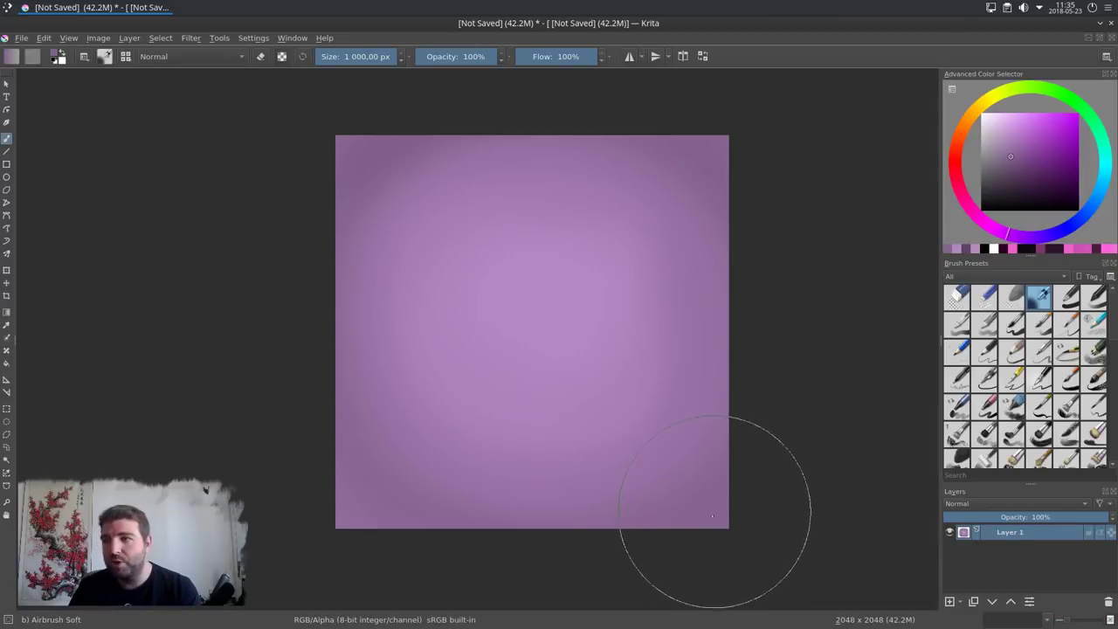
mouse_move(419, 356)
left_mouse_down()
mouse_move(571, 205)
mouse_move(724, 428)
mouse_move(633, 463)
left_mouse_up()
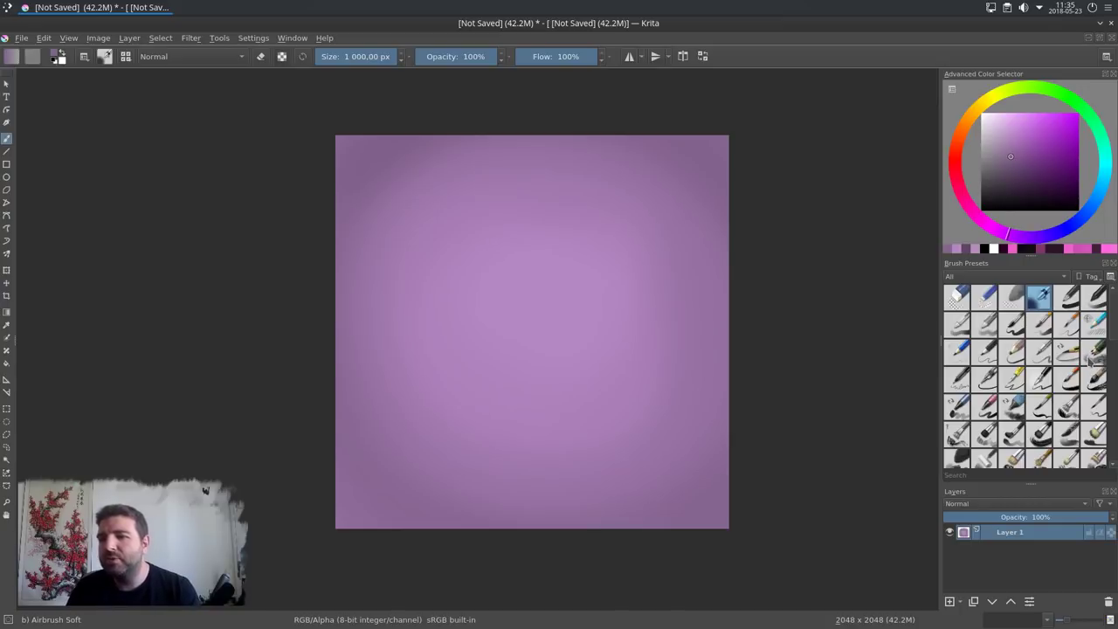
Step: Rename the painted layer as "background" and lock it
double_click(1005, 534)
type("backg")
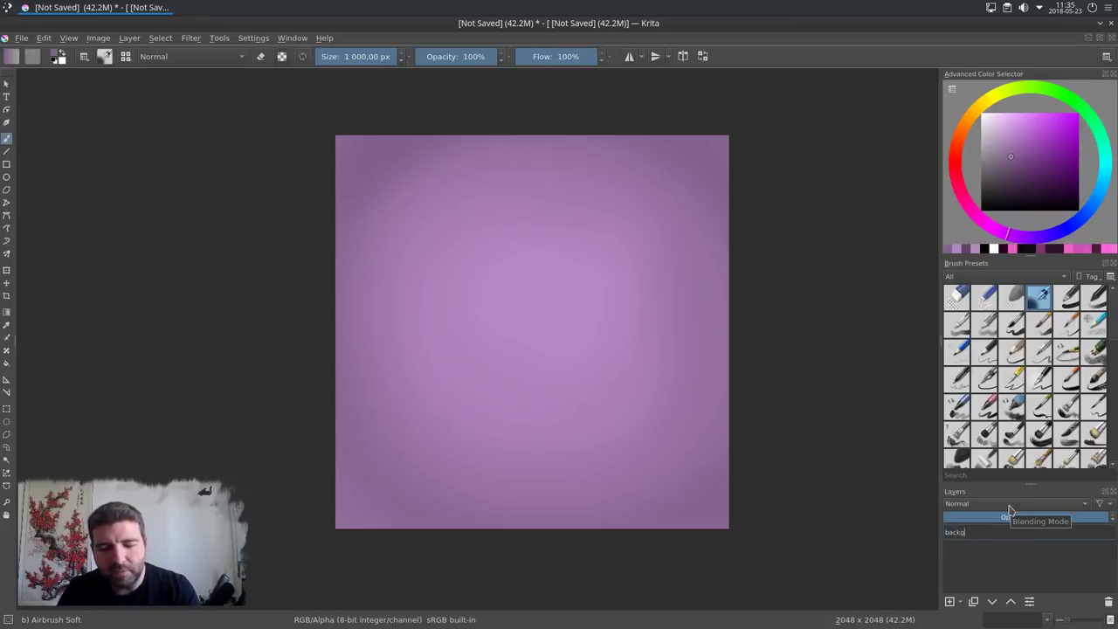
type("round")
key("Return")
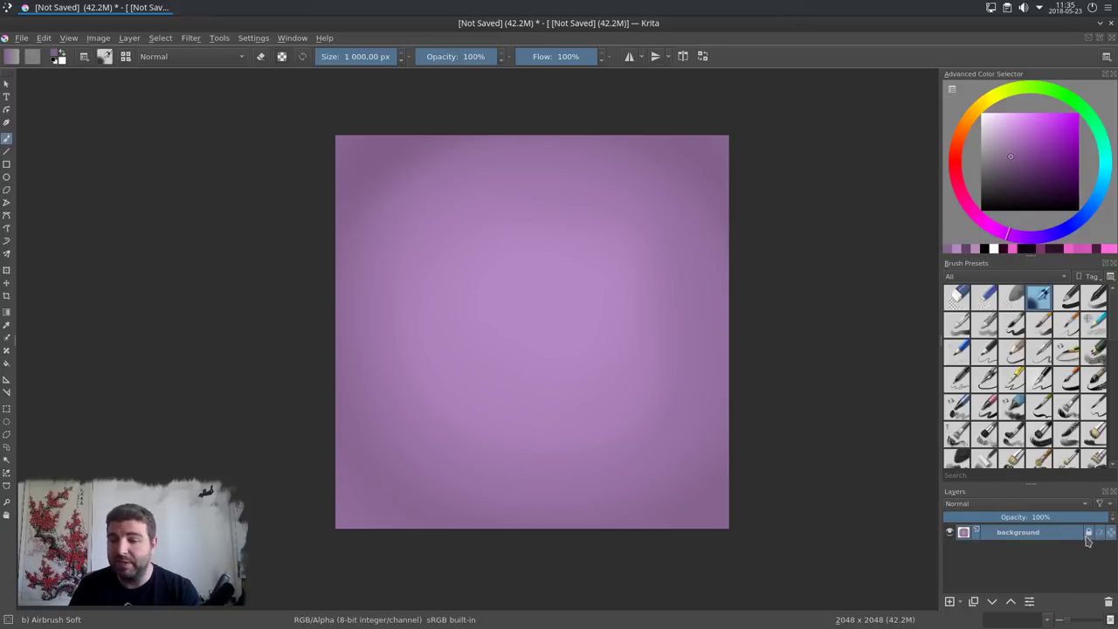
Step: Add a new paint layer above the background and name it "cloud"
left_click(950, 602)
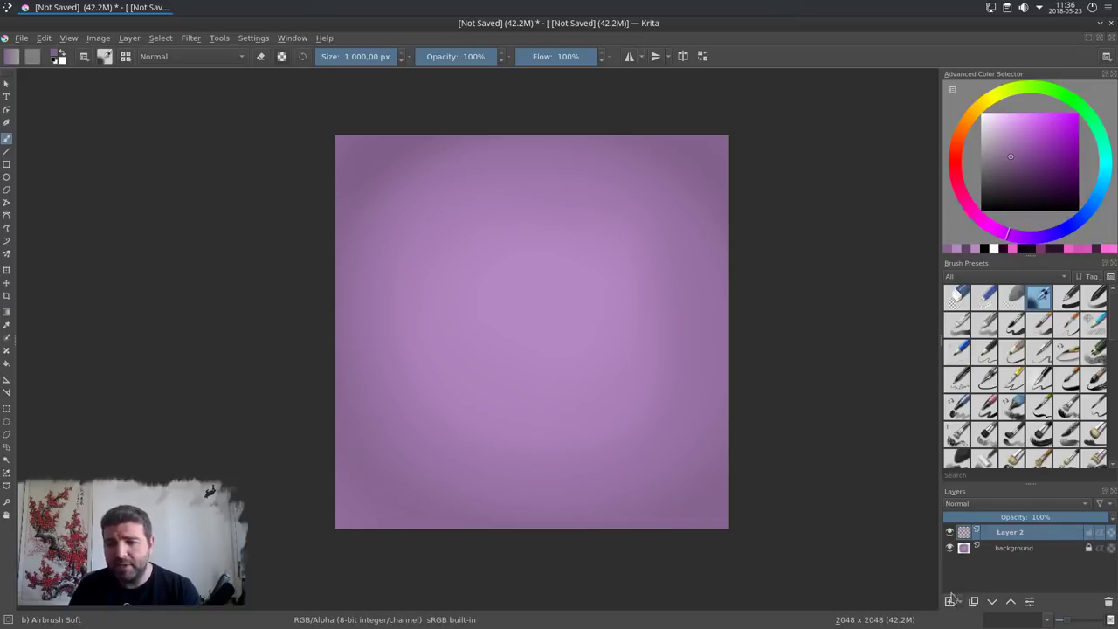
double_click(1011, 533)
type("cloud")
key("Return")
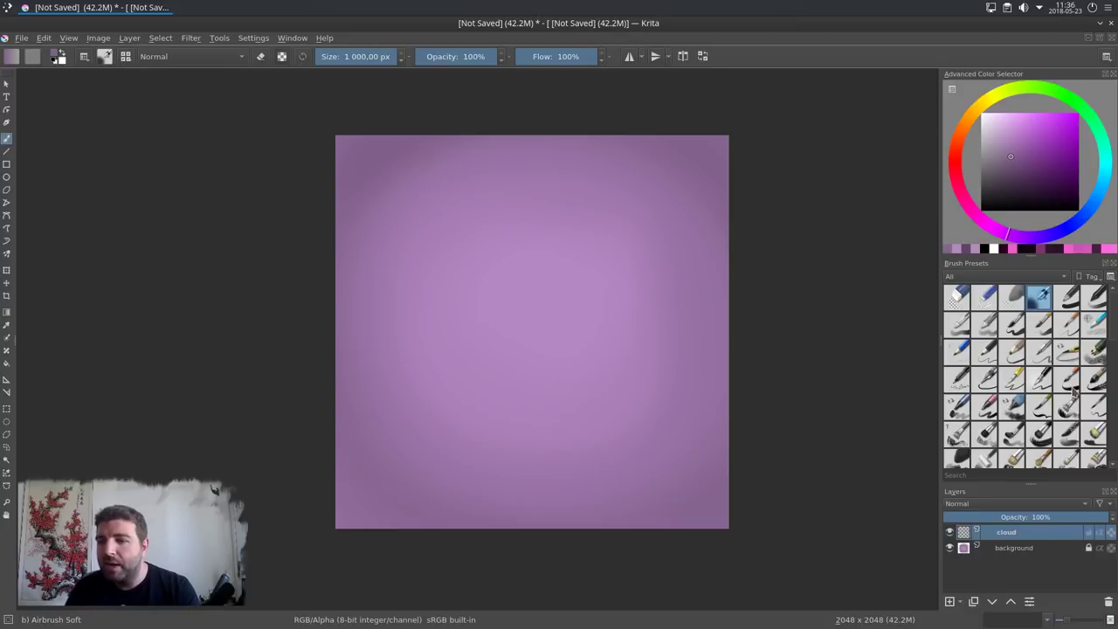
Step: Paint a cluster of overlapping round puffs in dark purple with the Bristles-2 Flat Rough preset at about 144 px
left_click(1073, 414)
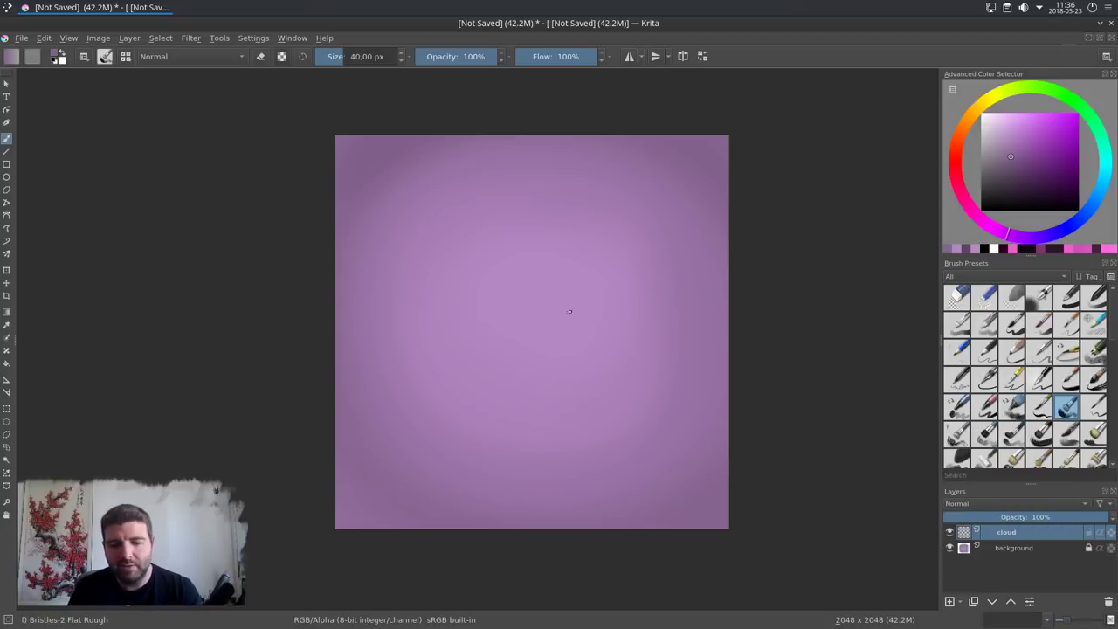
left_click_drag(548, 311, 549, 313)
left_click_drag(1018, 168, 1011, 191)
mouse_move(511, 266)
left_mouse_down()
mouse_move(531, 220)
mouse_move(520, 249)
left_mouse_up()
mouse_move(457, 324)
left_mouse_down()
mouse_move(510, 295)
mouse_move(621, 283)
mouse_move(592, 271)
mouse_move(559, 302)
left_mouse_up()
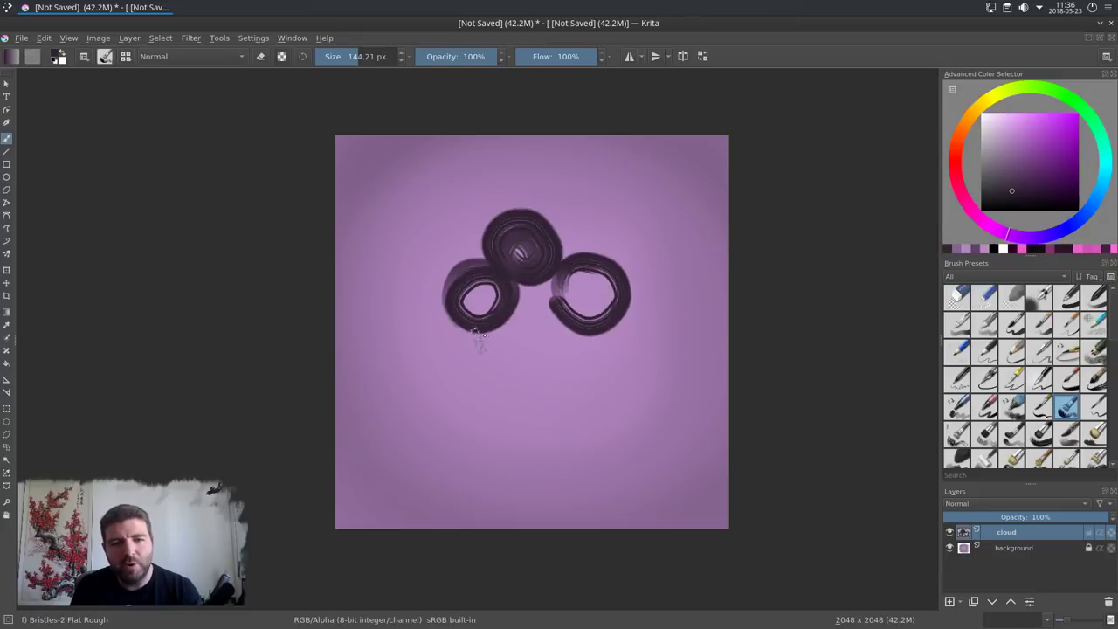
mouse_move(482, 329)
left_mouse_down()
mouse_move(451, 369)
mouse_move(520, 382)
mouse_move(489, 398)
mouse_move(489, 367)
left_mouse_up()
mouse_move(577, 342)
left_mouse_down()
mouse_move(605, 382)
mouse_move(635, 359)
mouse_move(583, 375)
mouse_move(558, 356)
mouse_move(605, 336)
mouse_move(515, 400)
mouse_move(559, 371)
mouse_move(551, 336)
mouse_move(499, 308)
mouse_move(540, 297)
mouse_move(544, 363)
mouse_move(581, 313)
mouse_move(557, 308)
mouse_move(561, 299)
mouse_move(546, 321)
left_mouse_up()
mouse_move(592, 294)
left_mouse_down()
mouse_move(565, 275)
mouse_move(536, 225)
mouse_move(506, 226)
mouse_move(555, 242)
mouse_move(540, 226)
mouse_move(550, 245)
mouse_move(492, 240)
mouse_move(498, 273)
mouse_move(507, 259)
mouse_move(487, 238)
mouse_move(494, 260)
mouse_move(518, 228)
mouse_move(545, 234)
mouse_move(532, 272)
mouse_move(488, 273)
mouse_move(458, 290)
mouse_move(458, 318)
mouse_move(496, 328)
mouse_move(457, 362)
mouse_move(484, 398)
left_mouse_up()
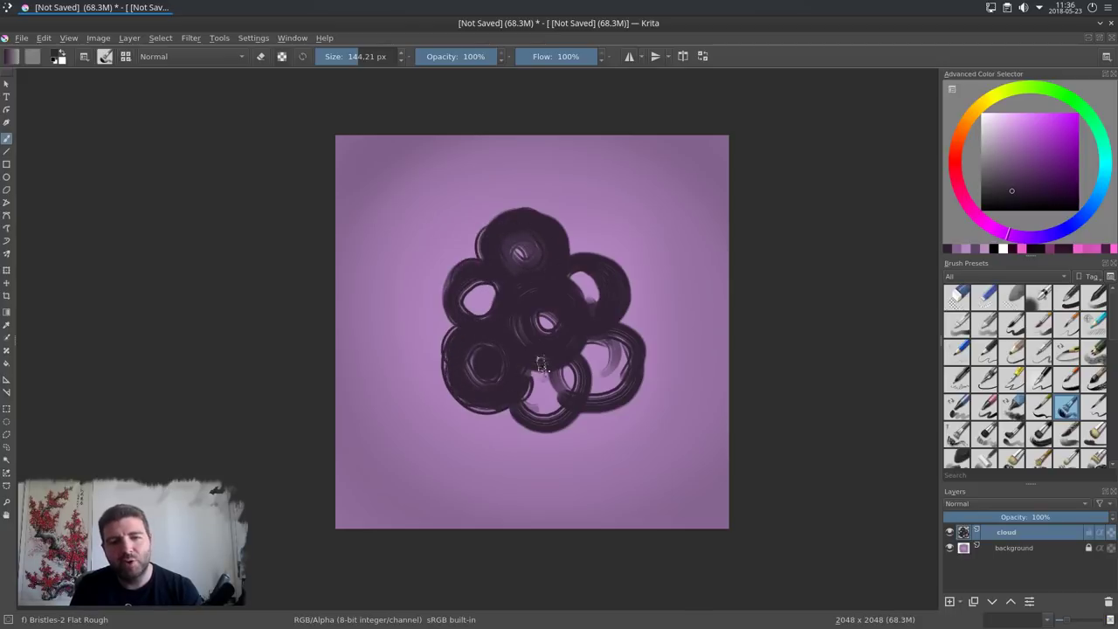
Step: Fill the gaps inside and between the puffs with dark purple to make one solid cloud silhouette
key("bracketleft")
key("bracketleft")
key("bracketleft")
key("bracketleft")
key("bracketleft")
key("bracketleft")
key("bracketleft")
mouse_move(569, 269)
left_mouse_down()
mouse_move(607, 274)
mouse_move(586, 317)
mouse_move(619, 301)
mouse_move(572, 359)
mouse_move(580, 381)
mouse_move(606, 358)
mouse_move(596, 381)
mouse_move(622, 366)
mouse_move(614, 394)
mouse_move(609, 334)
mouse_move(630, 378)
mouse_move(606, 395)
mouse_move(574, 353)
mouse_move(560, 369)
mouse_move(562, 361)
mouse_move(603, 396)
mouse_move(581, 402)
mouse_move(623, 388)
mouse_move(542, 375)
mouse_move(562, 396)
mouse_move(540, 383)
mouse_move(559, 383)
mouse_move(555, 397)
mouse_move(517, 379)
mouse_move(568, 397)
left_mouse_up()
mouse_move(508, 361)
left_mouse_down()
mouse_move(483, 396)
mouse_move(458, 361)
mouse_move(480, 362)
mouse_move(481, 331)
mouse_move(512, 352)
mouse_move(542, 341)
mouse_move(496, 325)
mouse_move(479, 296)
mouse_move(465, 309)
mouse_move(480, 277)
mouse_move(533, 263)
mouse_move(498, 255)
mouse_move(545, 268)
mouse_move(474, 383)
mouse_move(575, 342)
mouse_move(528, 373)
left_mouse_up()
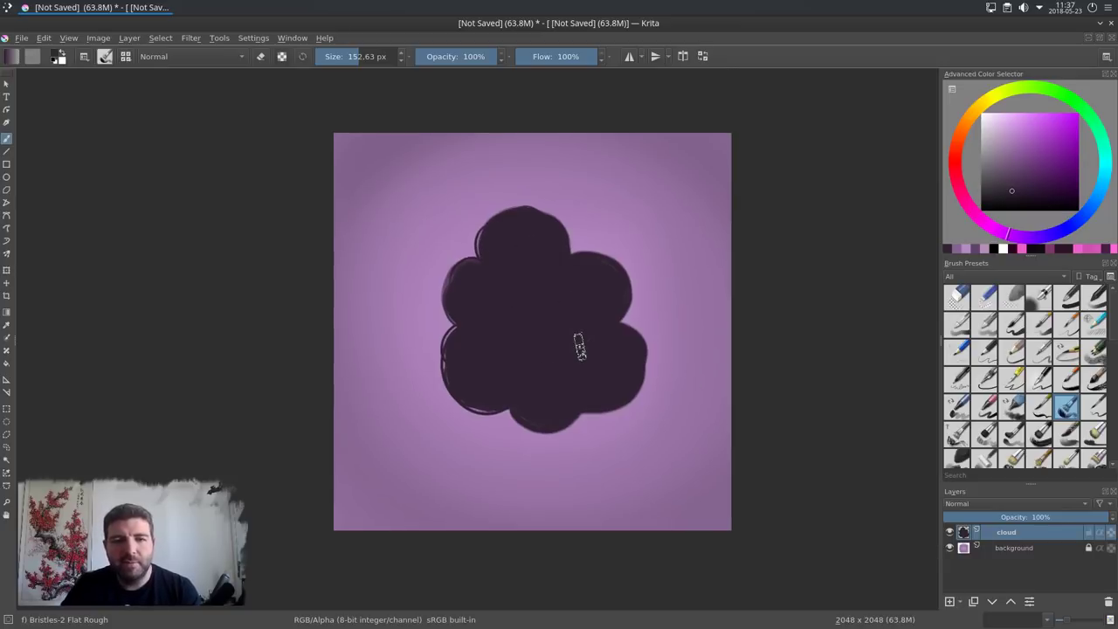
Step: Paint bright pinkish-purple glow strokes at about 90 px in the creases between the outer puffs and around a central puff
key("plus")
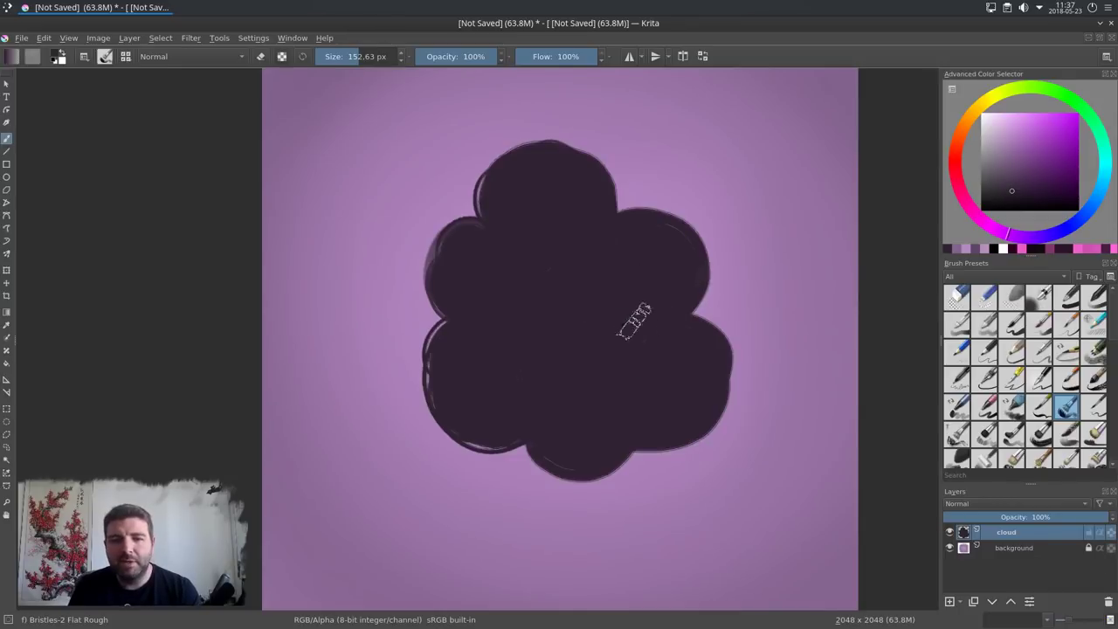
left_click_drag(612, 320, 589, 293, "shift")
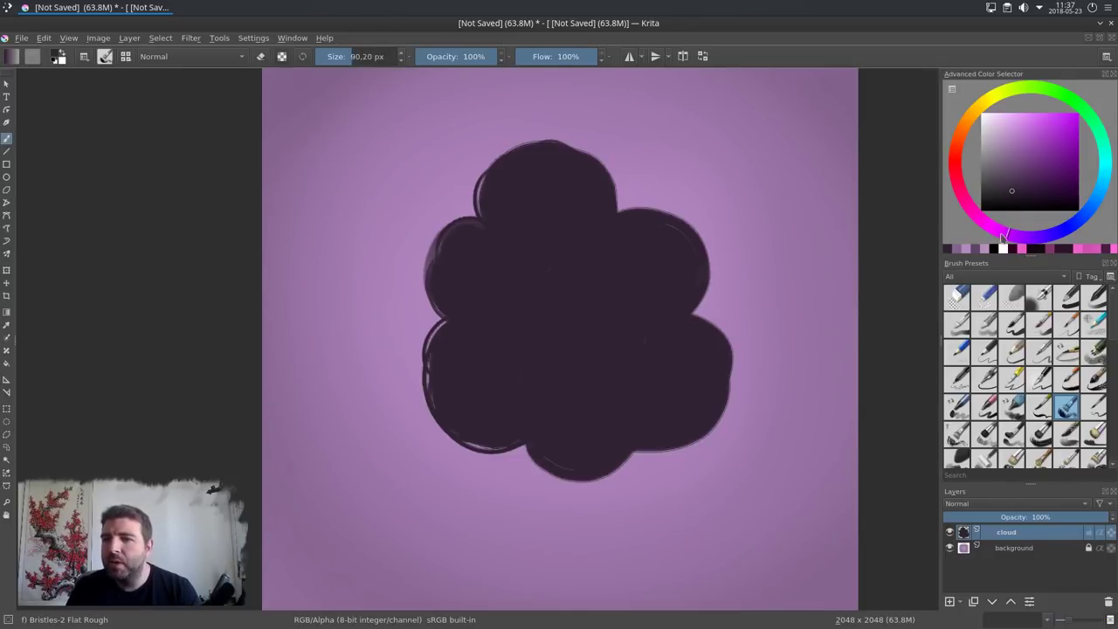
left_click_drag(1004, 234, 994, 228)
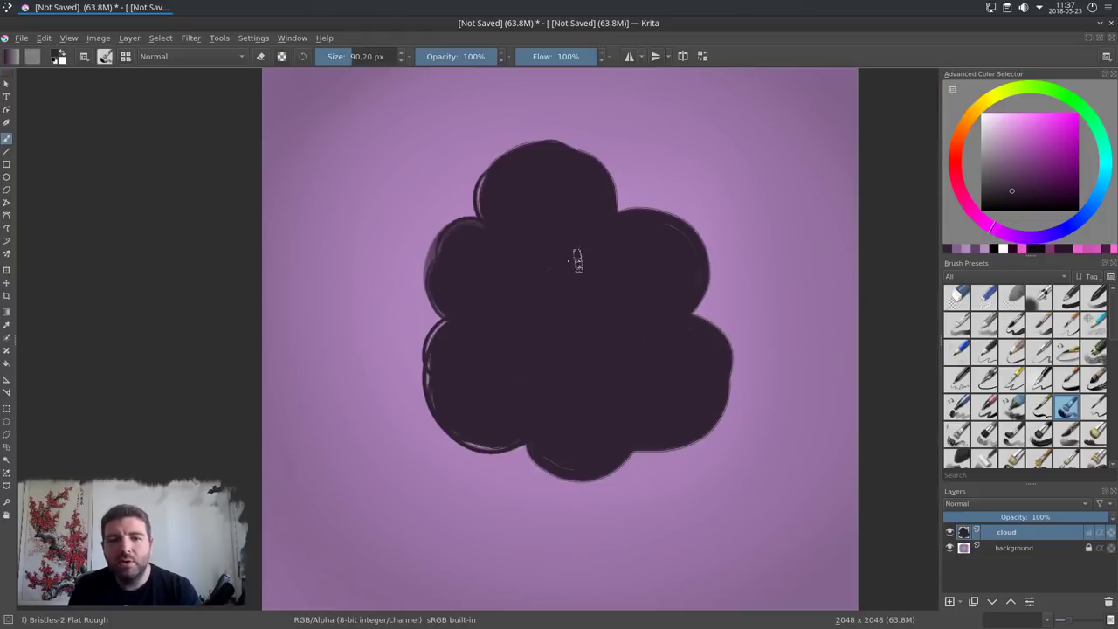
mouse_move(992, 230)
left_click_drag(1021, 175, 1044, 142)
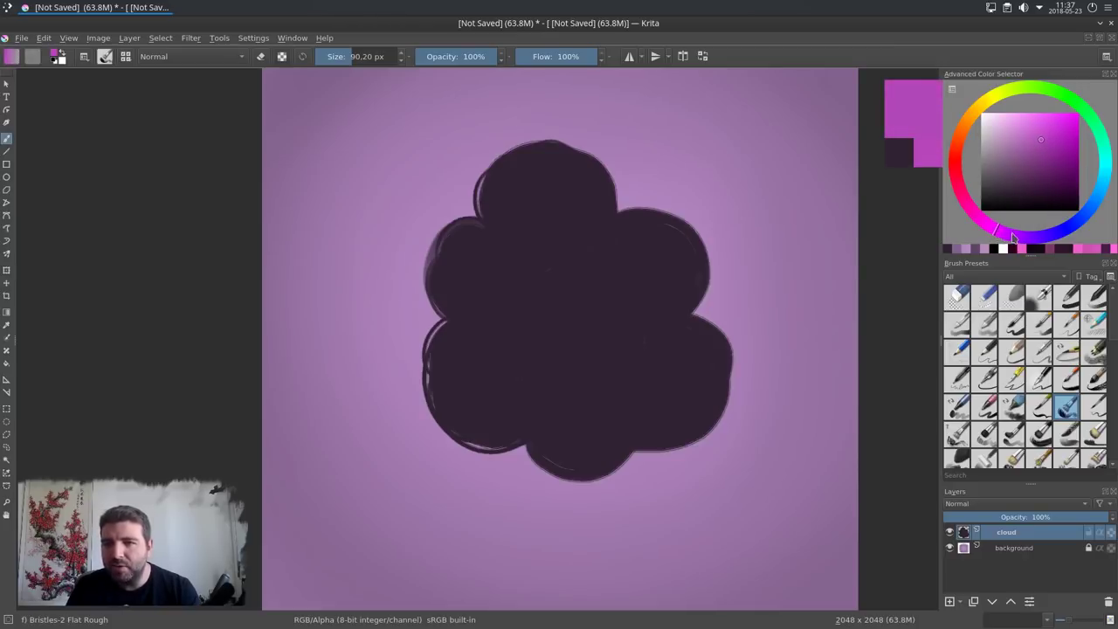
left_click_drag(1040, 141, 1034, 128)
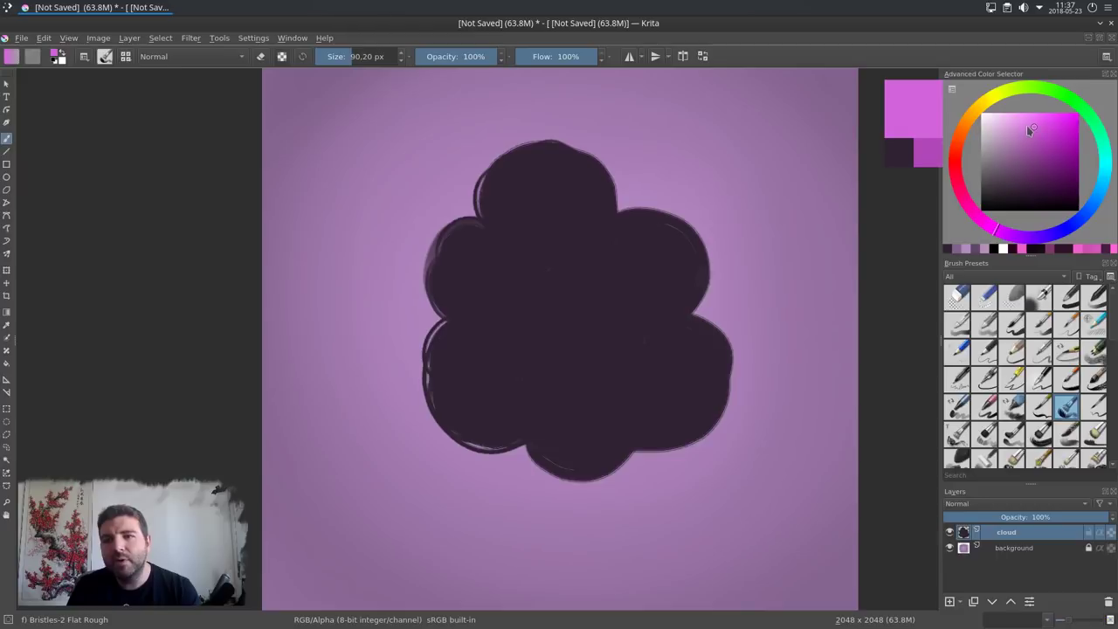
left_click_drag(617, 226, 592, 249)
mouse_move(570, 256)
left_mouse_down()
mouse_move(492, 233)
mouse_move(533, 268)
mouse_move(573, 256)
mouse_move(543, 277)
mouse_move(509, 255)
mouse_move(518, 290)
left_mouse_up()
mouse_move(500, 342)
left_mouse_down()
mouse_move(526, 308)
mouse_move(508, 329)
mouse_move(470, 322)
mouse_move(486, 330)
mouse_move(526, 300)
mouse_move(523, 270)
mouse_move(480, 327)
mouse_move(518, 333)
mouse_move(495, 341)
mouse_move(516, 341)
mouse_move(536, 374)
mouse_move(523, 359)
mouse_move(608, 278)
mouse_move(632, 311)
mouse_move(662, 320)
mouse_move(596, 281)
mouse_move(642, 315)
mouse_move(670, 311)
mouse_move(642, 302)
mouse_move(678, 310)
mouse_move(639, 342)
mouse_move(615, 394)
mouse_move(593, 394)
mouse_move(631, 368)
mouse_move(612, 407)
mouse_move(607, 398)
mouse_move(620, 423)
mouse_move(631, 393)
mouse_move(627, 432)
left_mouse_up()
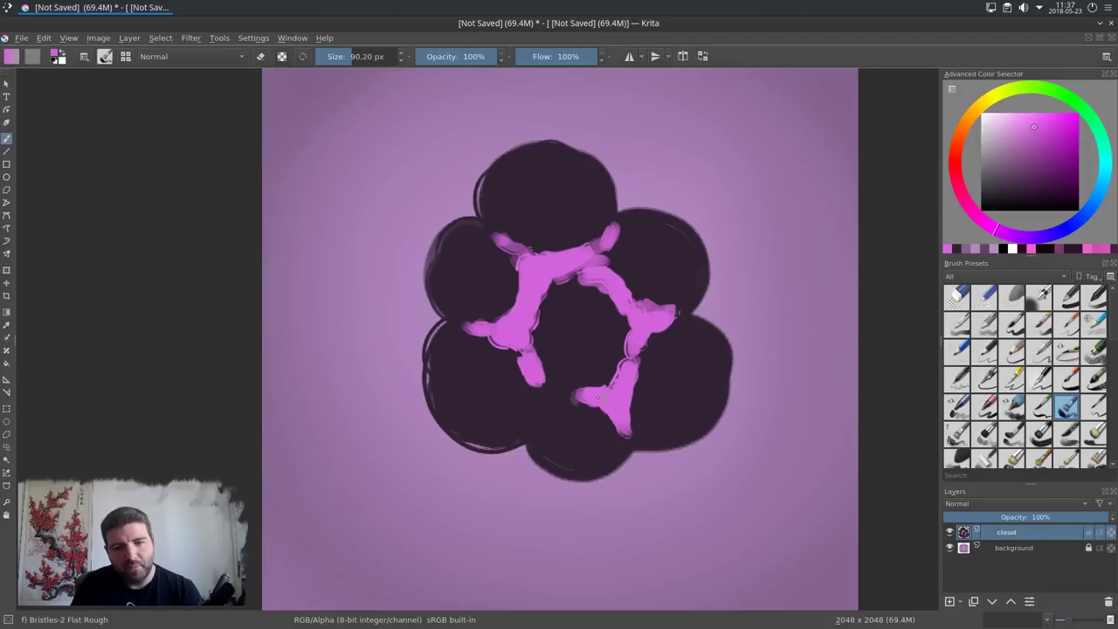
left_click_drag(584, 398, 565, 397)
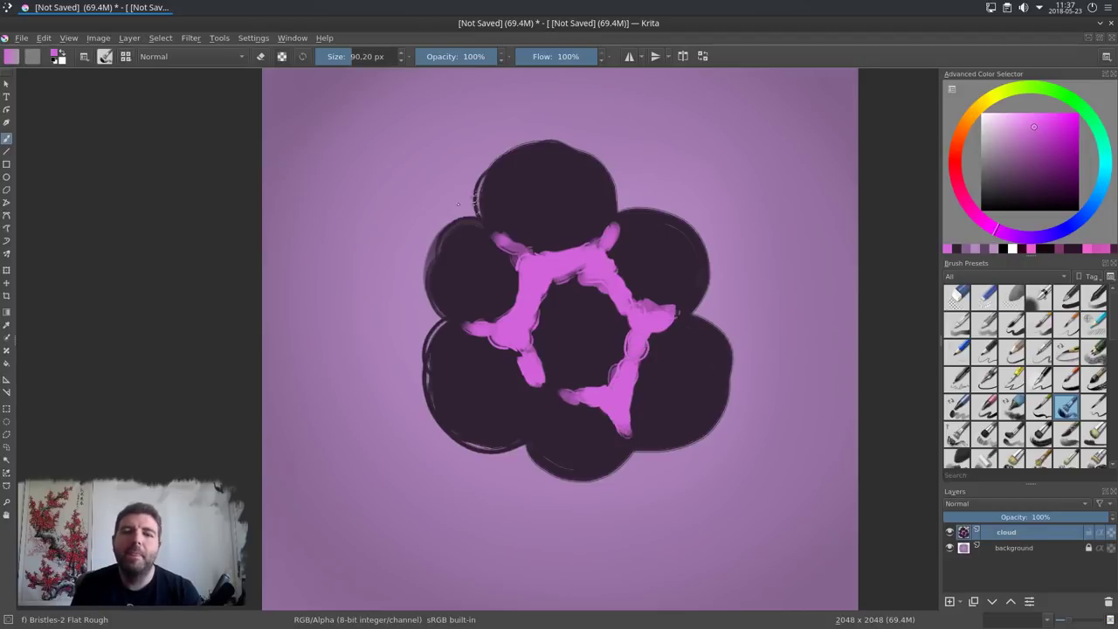
Step: Sample a mid purple where the glow meets the dark and shade the inner sides of the three upper puffs
left_click_drag(553, 285, 522, 242)
left_click(511, 234, "ctrl")
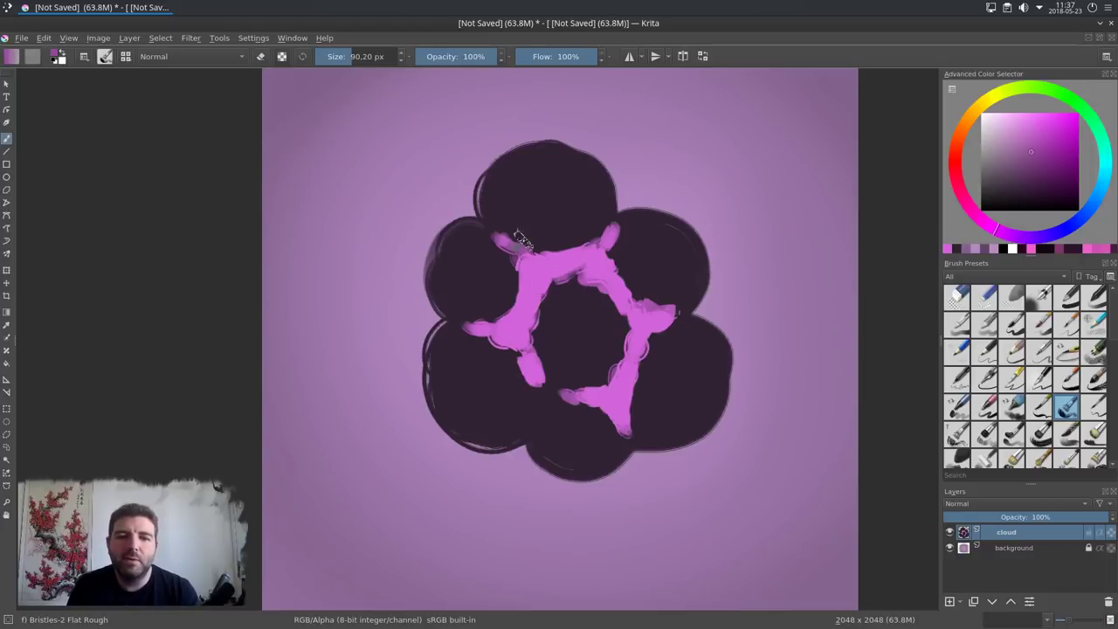
left_click(516, 248, "ctrl")
left_click(517, 247, "ctrl")
left_click(524, 240, "ctrl")
left_click(522, 241, "ctrl")
left_click(523, 241, "ctrl")
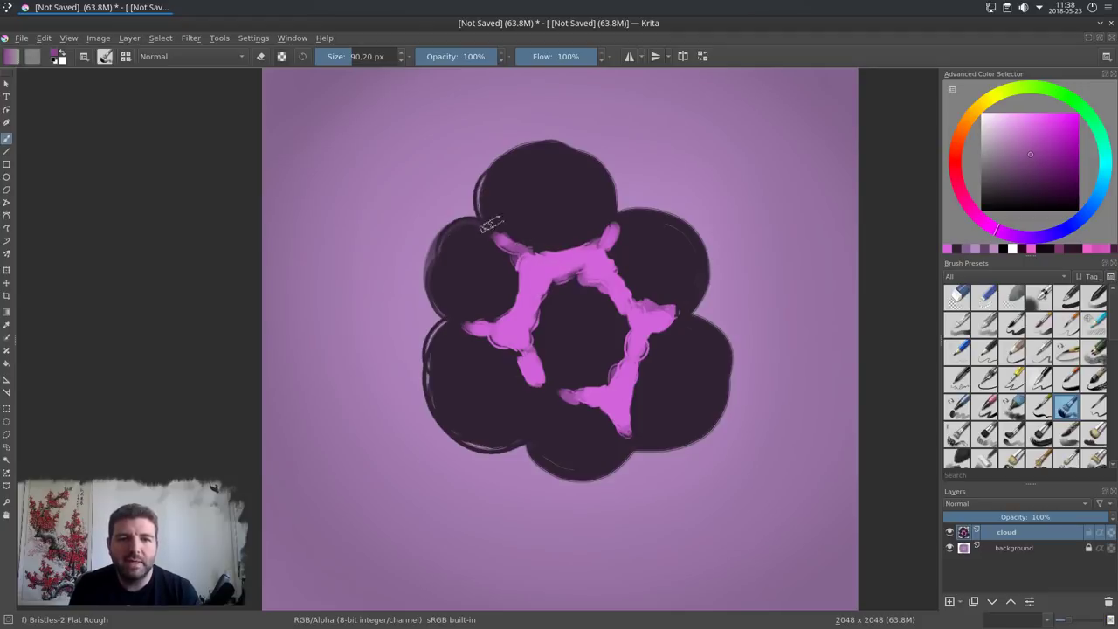
left_click(522, 241, "ctrl")
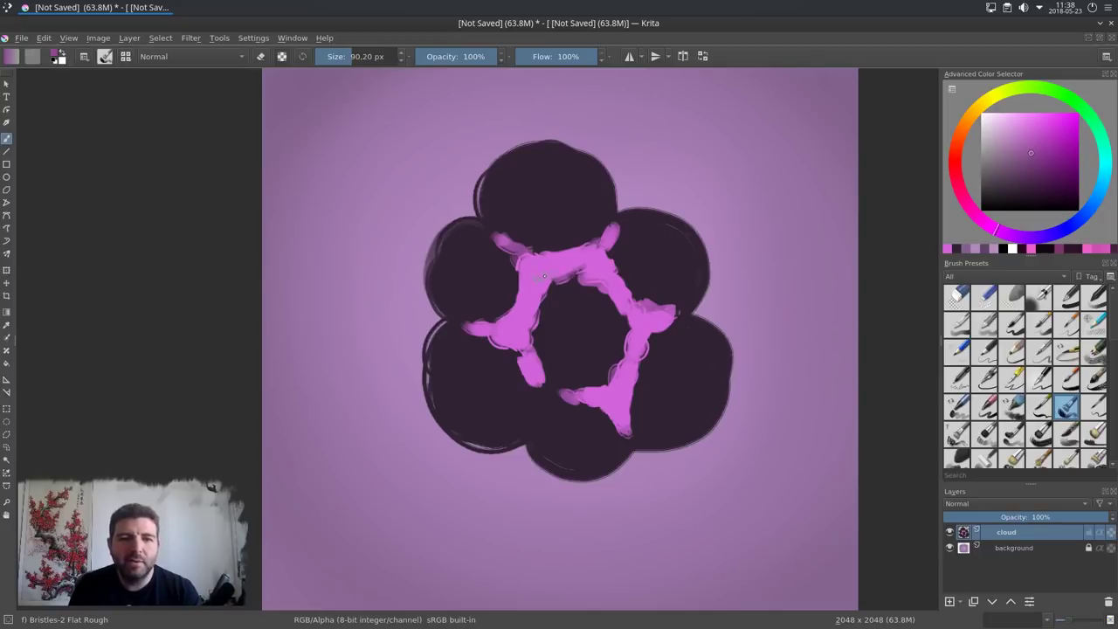
mouse_move(491, 213)
left_mouse_down()
mouse_move(550, 242)
mouse_move(534, 247)
mouse_move(591, 236)
mouse_move(608, 211)
mouse_move(607, 180)
mouse_move(588, 224)
mouse_move(531, 230)
mouse_move(503, 218)
mouse_move(571, 221)
mouse_move(593, 200)
mouse_move(526, 213)
mouse_move(552, 206)
left_mouse_up()
mouse_move(649, 259)
left_mouse_down()
mouse_move(609, 252)
mouse_move(621, 223)
mouse_move(628, 265)
mouse_move(615, 262)
mouse_move(629, 287)
mouse_move(683, 302)
mouse_move(639, 296)
mouse_move(592, 256)
mouse_move(647, 309)
mouse_move(656, 284)
mouse_move(637, 279)
mouse_move(624, 221)
mouse_move(652, 223)
mouse_move(668, 259)
mouse_move(678, 253)
mouse_move(637, 229)
mouse_move(642, 269)
mouse_move(704, 282)
left_mouse_up()
left_click_drag(640, 270, 636, 245)
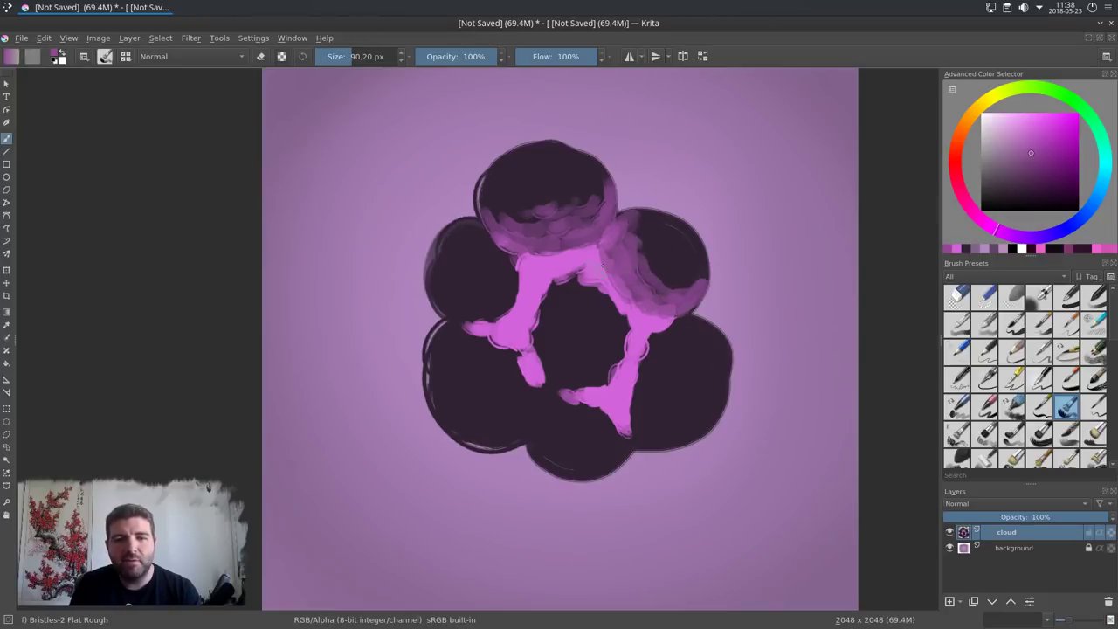
mouse_move(498, 266)
left_mouse_down()
mouse_move(497, 308)
mouse_move(509, 266)
mouse_move(491, 317)
mouse_move(456, 320)
mouse_move(494, 315)
mouse_move(495, 301)
mouse_move(481, 309)
mouse_move(499, 287)
mouse_move(496, 251)
mouse_move(506, 255)
mouse_move(506, 289)
mouse_move(499, 259)
mouse_move(464, 313)
mouse_move(494, 259)
mouse_move(489, 244)
mouse_move(459, 307)
left_mouse_up()
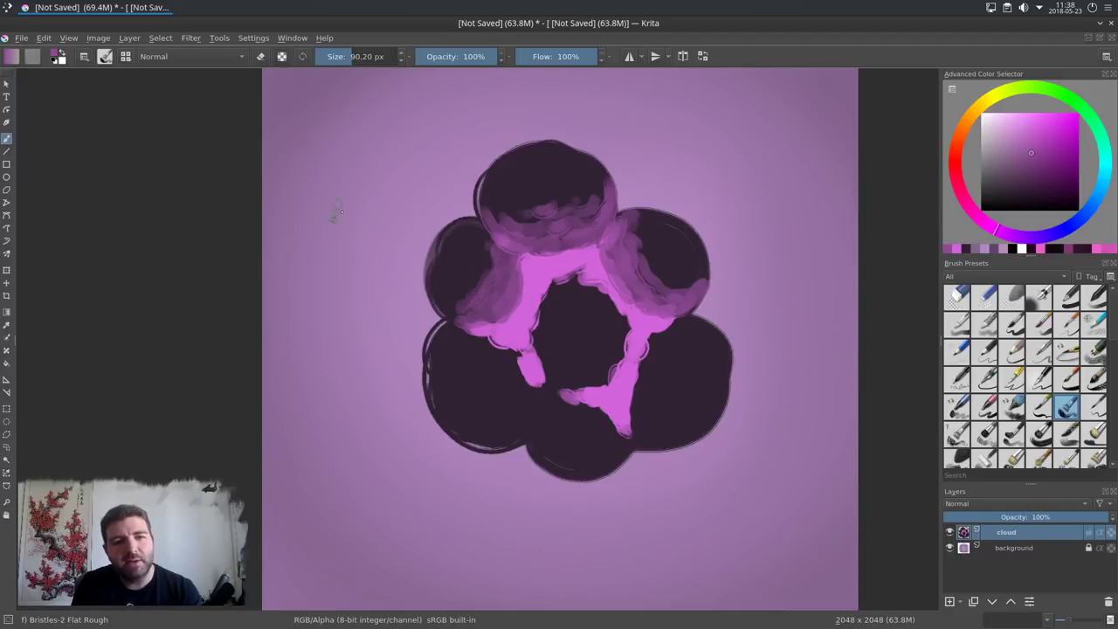
mouse_move(358, 212)
left_mouse_down()
mouse_move(376, 241)
mouse_move(365, 243)
mouse_move(408, 247)
left_mouse_up()
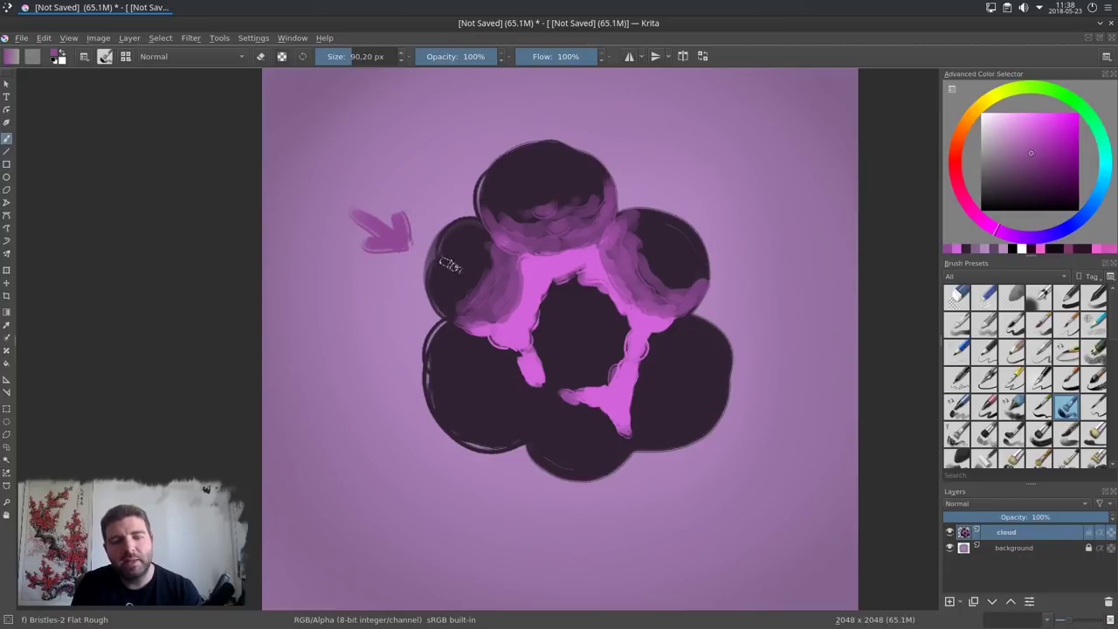
key("ctrl+z")
key("ctrl+z")
key("ctrl+z")
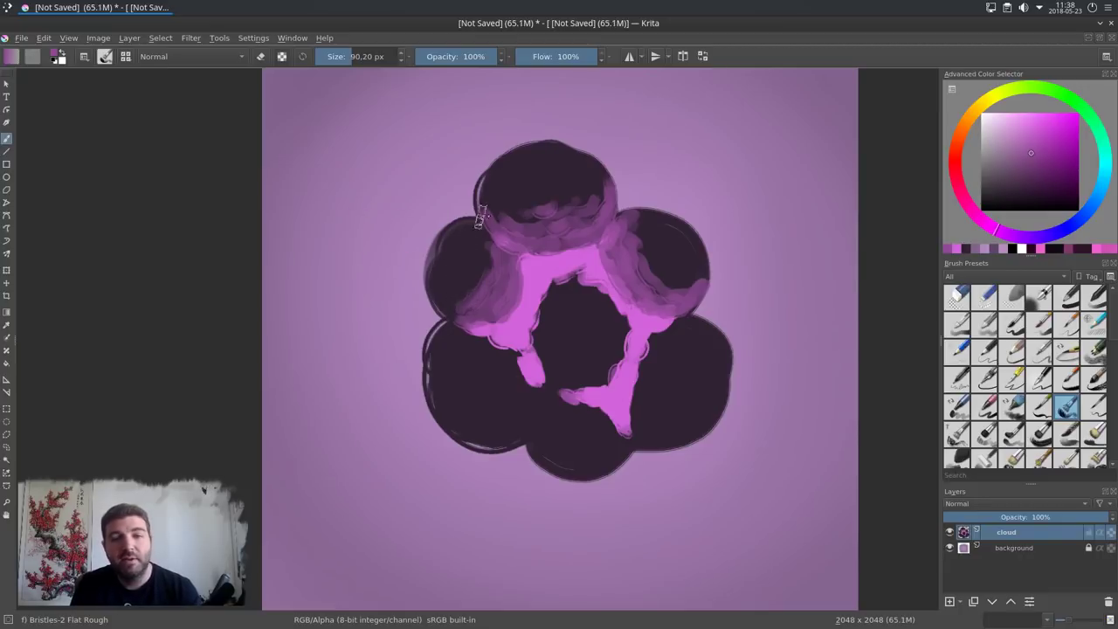
Step: Strengthen the glow along the top puff's lower edge with sampled bright purple and shade the lower-right puff's inner side with mid purple
left_click(522, 274, "ctrl")
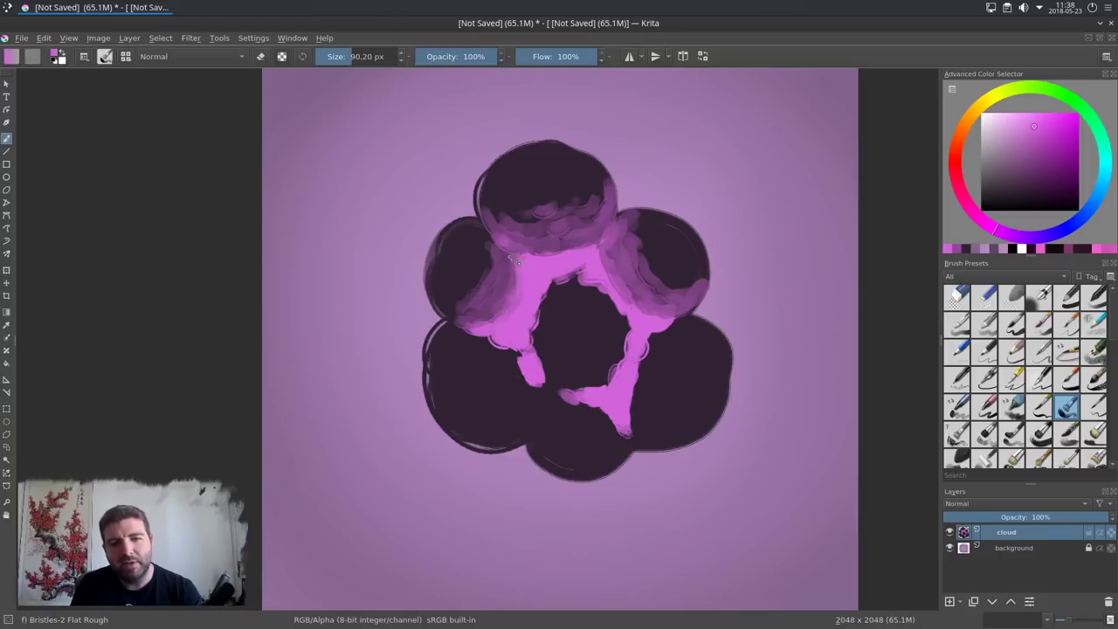
mouse_move(522, 243)
left_mouse_down()
mouse_move(540, 252)
mouse_move(594, 234)
mouse_move(601, 201)
left_mouse_up()
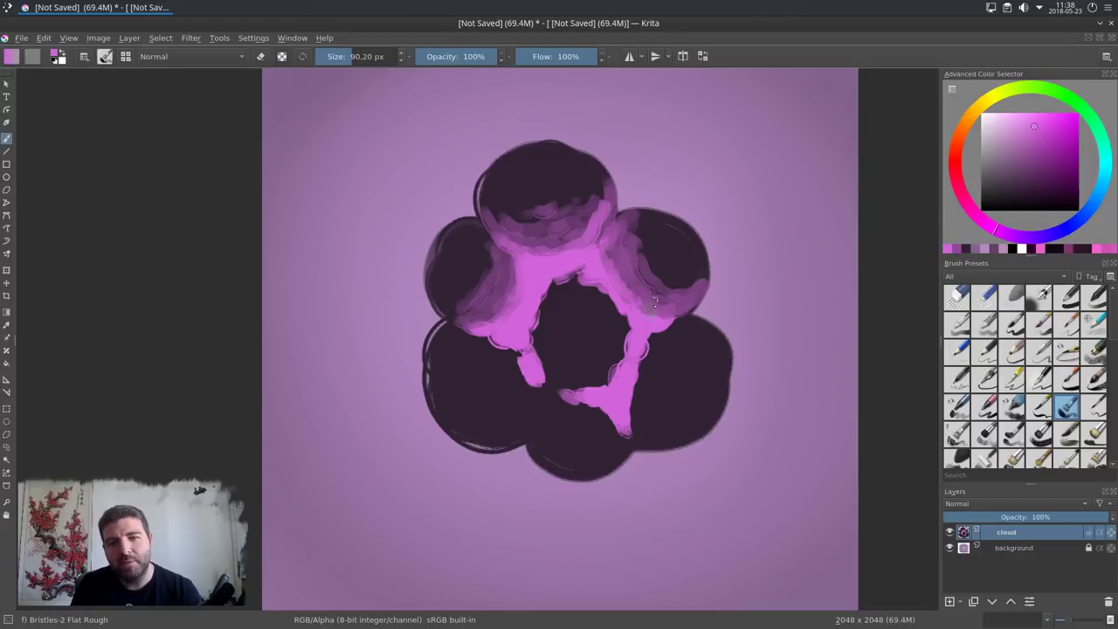
left_click(663, 330, "ctrl")
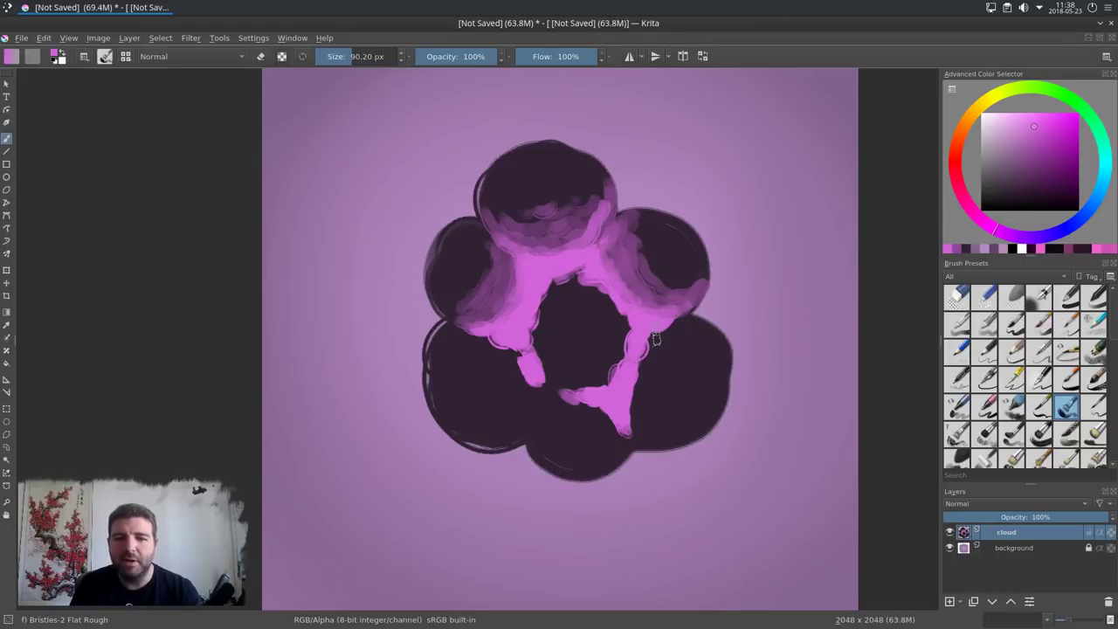
mouse_move(672, 335)
left_mouse_down("shift")
mouse_move(693, 336)
mouse_move(675, 328)
mouse_move(657, 354)
mouse_move(643, 438)
mouse_move(671, 339)
mouse_move(703, 332)
mouse_move(657, 386)
mouse_move(657, 436)
mouse_move(671, 426)
mouse_move(639, 390)
mouse_move(642, 345)
mouse_move(676, 326)
left_mouse_up("shift")
left_click(647, 418, "ctrl")
left_click_drag(626, 409, 630, 420)
Step: Paint a mid-purple ring around the central puff's edge with the brush at about 85 px
left_click_drag(611, 307, 595, 308, "shift")
mouse_move(590, 281)
left_mouse_down()
mouse_move(622, 305)
mouse_move(626, 353)
mouse_move(594, 388)
mouse_move(541, 377)
mouse_move(530, 301)
mouse_move(568, 272)
mouse_move(563, 281)
mouse_move(622, 306)
left_mouse_up()
mouse_move(551, 310)
left_mouse_down()
mouse_move(594, 290)
mouse_move(625, 332)
mouse_move(601, 376)
mouse_move(545, 373)
left_mouse_up()
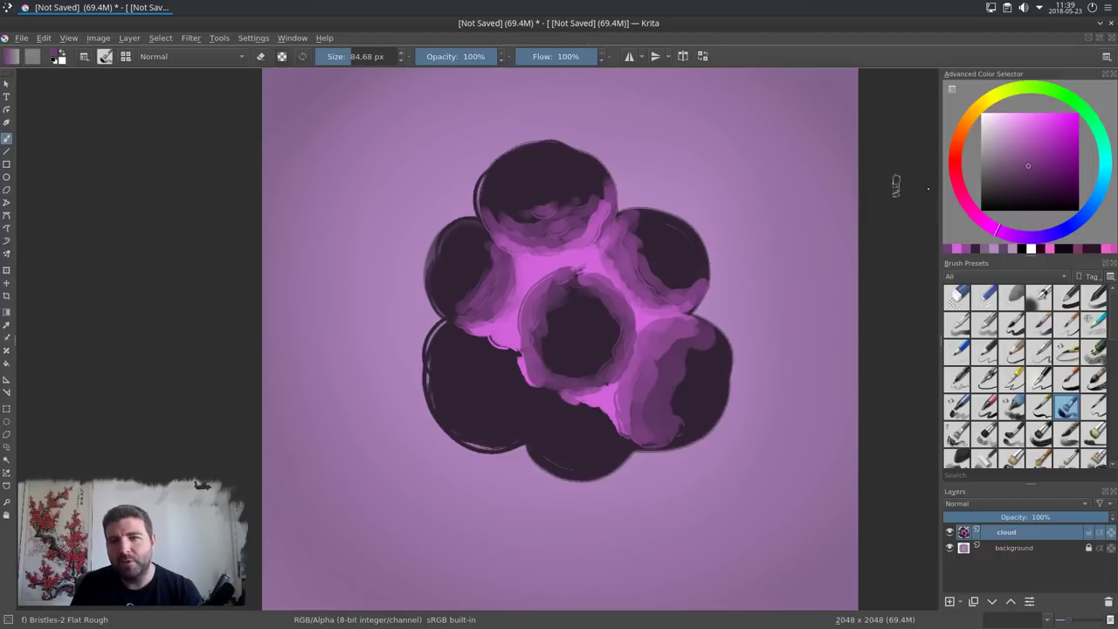
left_click(957, 154)
left_click(1076, 114)
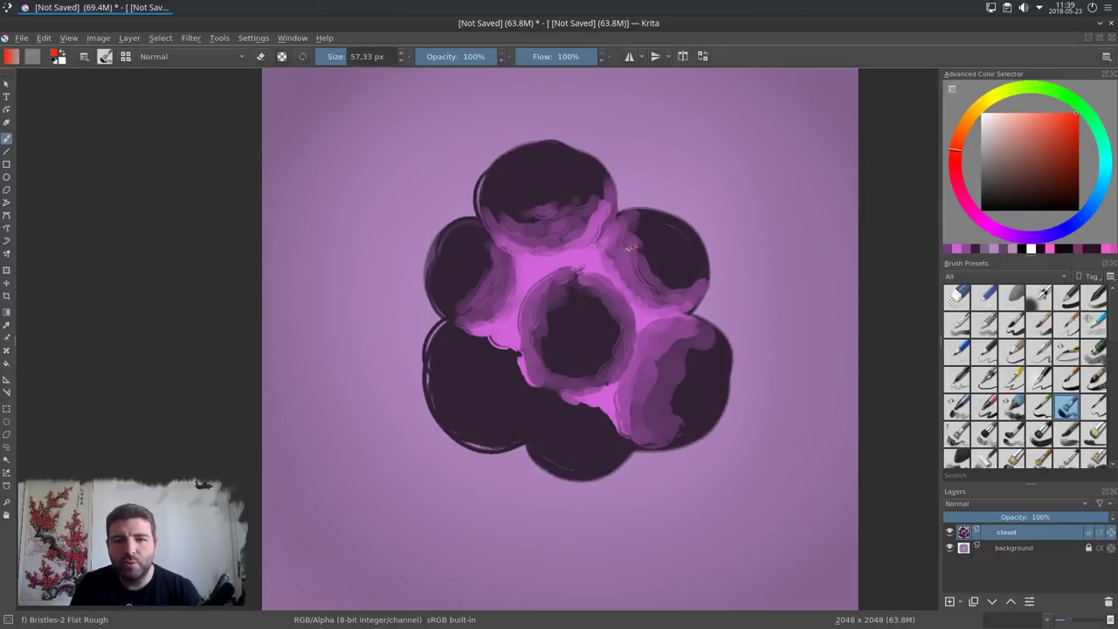
left_click_drag(631, 248, 604, 248, "shift")
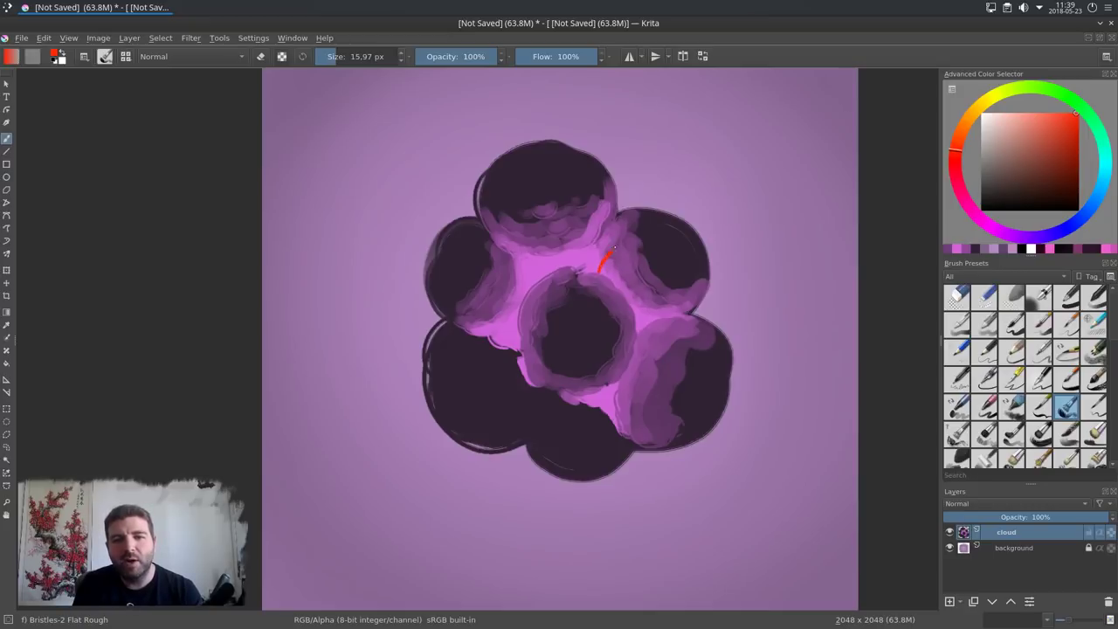
left_click_drag(622, 242, 673, 218)
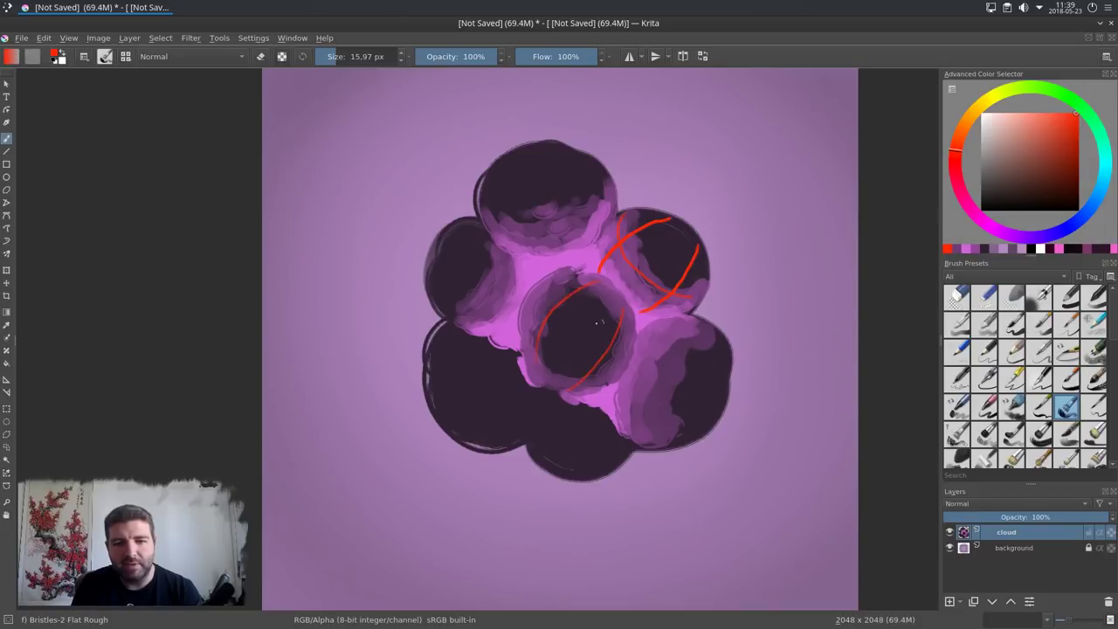
left_click_drag(568, 286, 622, 333)
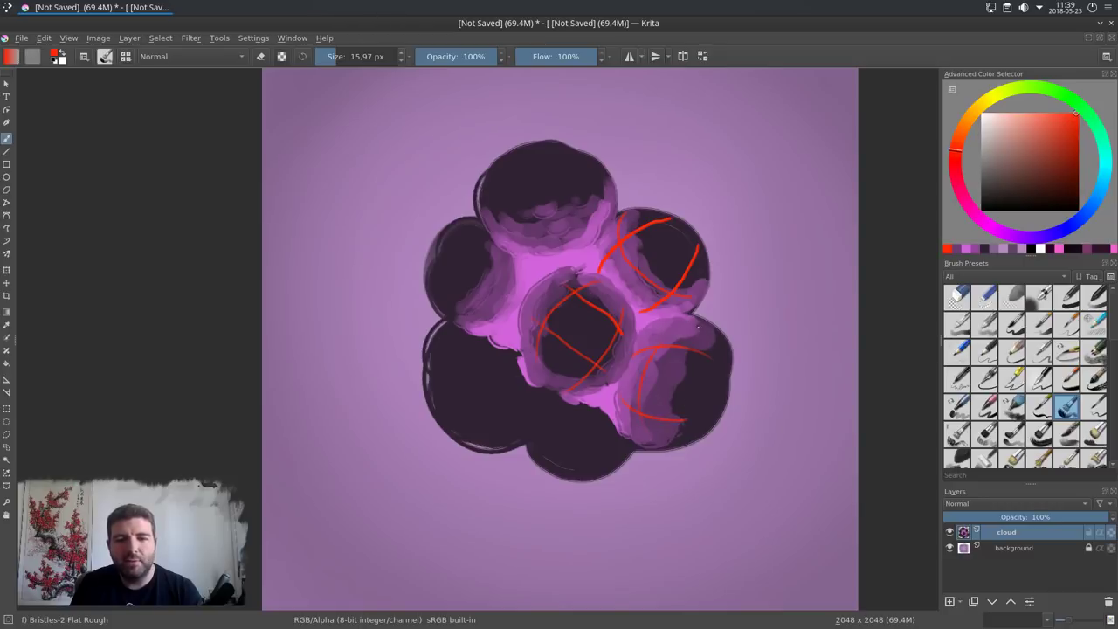
key("ctrl+z")
key("ctrl+z")
key("ctrl+z")
key("ctrl+z")
key("ctrl+z")
key("ctrl+z")
key("ctrl+z")
Step: Paint the lower-left puff's inner side and the crease above the bottom puff with sampled bright purple at about 103 px
left_click(578, 256, "ctrl")
left_click_drag(579, 267, 588, 267, "shift")
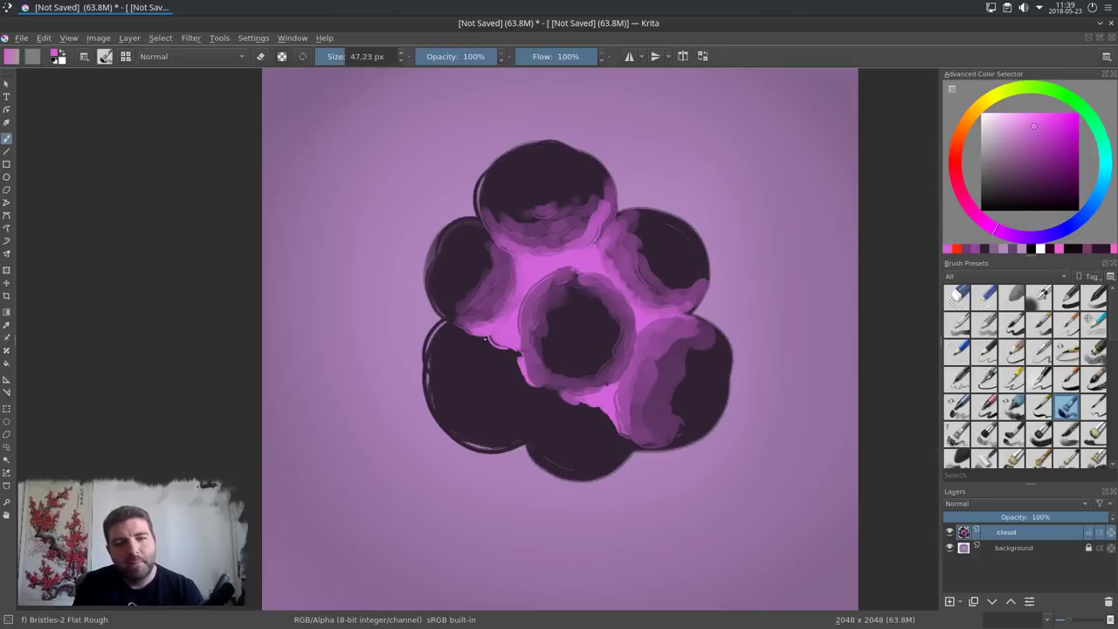
key("bracketright")
key("bracketright")
mouse_move(463, 335)
left_mouse_down()
mouse_move(481, 353)
mouse_move(452, 347)
mouse_move(452, 335)
mouse_move(492, 399)
mouse_move(497, 354)
mouse_move(512, 362)
mouse_move(505, 421)
mouse_move(512, 414)
mouse_move(490, 421)
mouse_move(524, 406)
left_mouse_up()
left_click(474, 347, "ctrl")
left_click(501, 334, "ctrl")
mouse_move(485, 346)
left_mouse_down()
mouse_move(469, 339)
mouse_move(511, 357)
mouse_move(530, 425)
mouse_move(529, 391)
mouse_move(505, 384)
mouse_move(512, 433)
mouse_move(531, 424)
mouse_move(517, 442)
mouse_move(538, 384)
mouse_move(553, 399)
left_mouse_up()
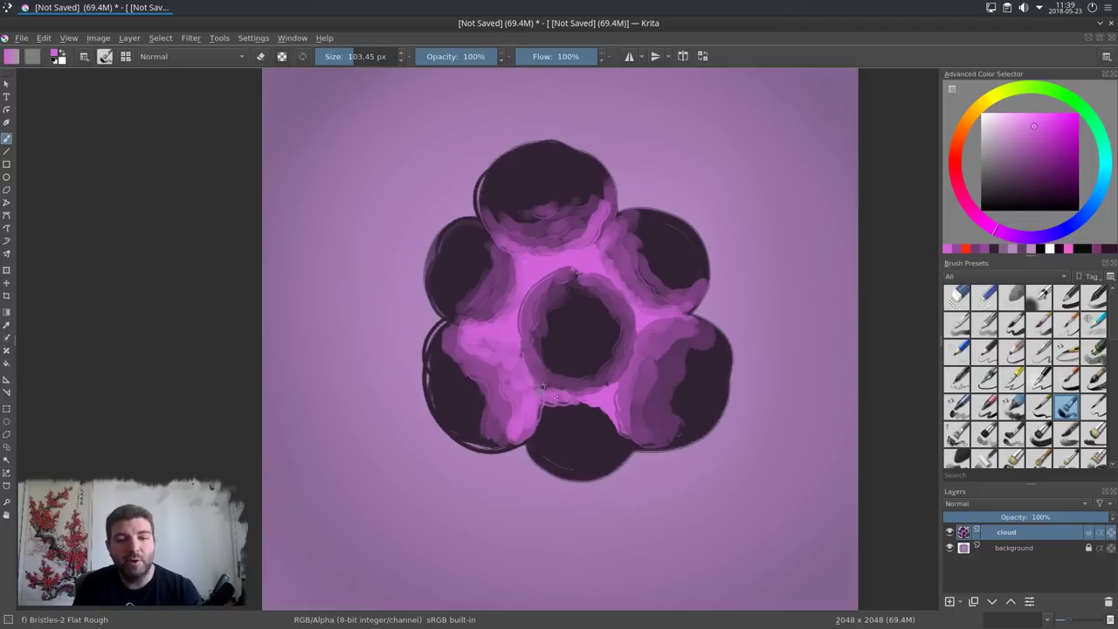
mouse_move(561, 394)
left_mouse_down()
mouse_move(590, 392)
mouse_move(557, 427)
mouse_move(608, 420)
mouse_move(548, 449)
mouse_move(589, 482)
left_mouse_up()
Step: Blend sampled purples over the upper-right, central and lower-left puffs to soften the transition from glow to dark
left_click(543, 389, "ctrl")
left_click(554, 404, "ctrl")
left_click(677, 262, "ctrl")
mouse_move(689, 269)
left_mouse_down()
mouse_move(674, 269)
mouse_move(675, 297)
mouse_move(729, 328)
left_mouse_up()
left_click(612, 290, "ctrl")
mouse_move(594, 288)
left_mouse_down()
mouse_move(552, 289)
mouse_move(557, 298)
left_mouse_up()
mouse_move(496, 359)
left_mouse_down()
mouse_move(536, 355)
mouse_move(547, 443)
left_mouse_up()
left_click(530, 336, "ctrl")
left_click(552, 290)
left_click(490, 397, "ctrl")
mouse_move(490, 388)
left_mouse_down()
mouse_move(524, 425)
mouse_move(530, 470)
left_mouse_up()
left_click_drag(483, 391, 474, 400)
Step: Blend sampled purples along the bottom puff and the inner edges of the surrounding puffs, varying the brush size
left_click(531, 478, "ctrl")
mouse_move(509, 475)
left_mouse_down()
mouse_move(557, 479)
mouse_move(564, 463)
left_mouse_up()
left_click(561, 458, "ctrl")
left_click_drag(563, 458, 539, 478)
mouse_move(655, 468)
left_mouse_down()
mouse_move(665, 474)
mouse_move(680, 428)
left_mouse_up()
mouse_move(703, 364)
left_mouse_down()
mouse_move(725, 355)
mouse_move(666, 297)
mouse_move(649, 253)
left_mouse_up()
mouse_move(622, 267)
left_mouse_down()
mouse_move(580, 275)
mouse_move(533, 247)
left_mouse_up()
left_click(534, 234, "ctrl")
left_click_drag(535, 234, 519, 211, "shift")
mouse_move(507, 258)
left_mouse_down()
mouse_move(477, 299)
mouse_move(489, 353)
left_mouse_up()
left_click_drag(742, 368, 753, 384)
Step: Rework the central puff's rim and the creases below it with resampled tones and an adjusted brush size
mouse_move(758, 404)
left_mouse_down("shift")
mouse_move(780, 405)
mouse_move(721, 454)
left_mouse_up("shift")
left_click(568, 335, "ctrl")
mouse_move(576, 323)
left_mouse_down()
mouse_move(680, 391)
mouse_move(578, 412)
mouse_move(612, 436)
mouse_move(651, 258)
mouse_move(618, 278)
mouse_move(545, 277)
mouse_move(524, 358)
left_mouse_up()
left_click(649, 393, "ctrl")
left_click_drag(736, 472, 732, 473, "shift")
mouse_move(622, 437)
left_mouse_down()
mouse_move(612, 452)
mouse_move(651, 474)
left_mouse_up()
left_click(721, 387, "ctrl")
mouse_move(683, 400)
left_mouse_down()
mouse_move(692, 428)
mouse_move(696, 316)
mouse_move(703, 335)
mouse_move(637, 267)
mouse_move(577, 278)
mouse_move(533, 304)
mouse_move(511, 381)
left_mouse_up()
left_click(552, 382)
Step: Touch up the glow with sampled tones and shade the right-hand puffs' inner sides at about 88 px
left_click(567, 402, "ctrl")
left_click(680, 426, "ctrl")
left_click(615, 284)
left_click(687, 361)
left_click(648, 429)
left_click(586, 306, "ctrl")
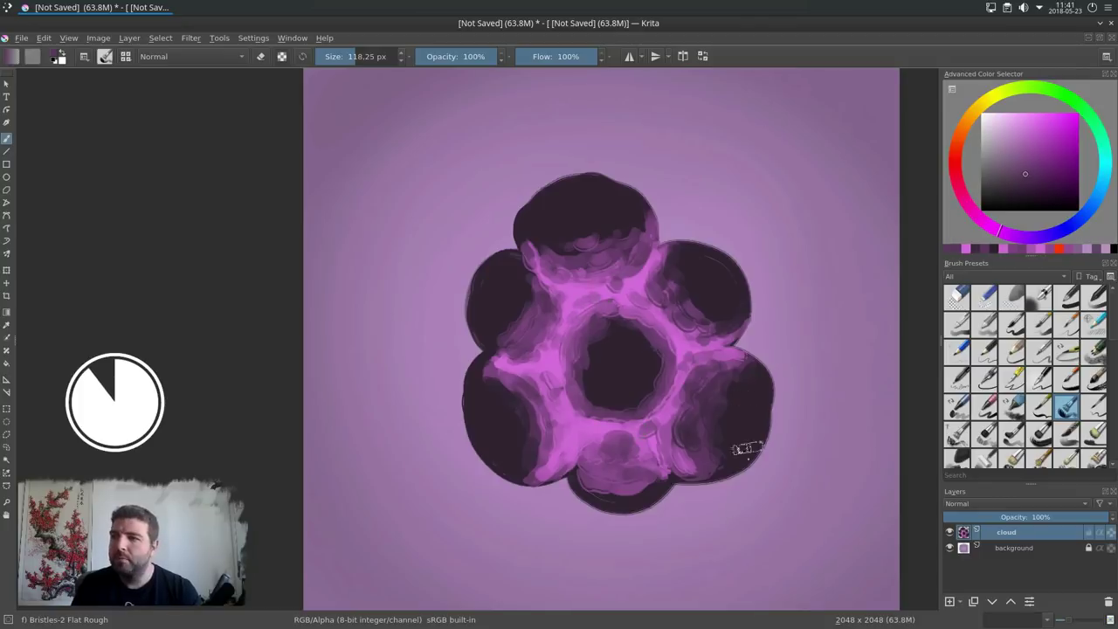
left_click_drag(743, 499, 727, 499, "shift")
mouse_move(686, 378)
left_mouse_down()
mouse_move(686, 454)
mouse_move(738, 361)
left_mouse_up()
left_click_drag(659, 292, 683, 307)
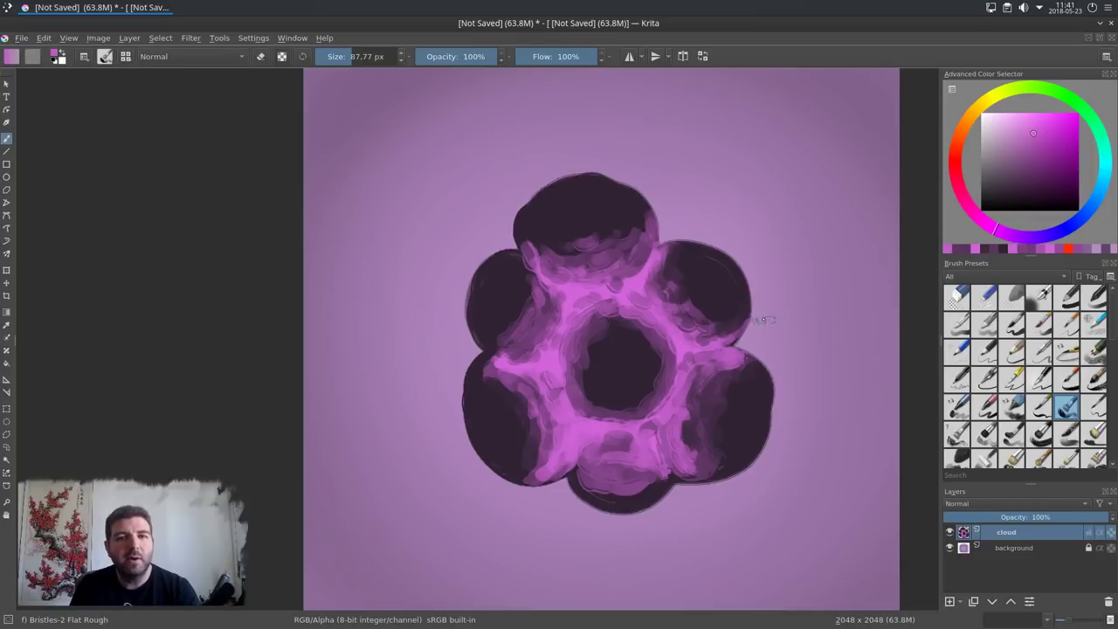
Step: Paint a pale pink rim light on the top puff's left edge at about 34 px and blend its lower end with sampled glow pink
left_click_drag(1029, 136, 1010, 118)
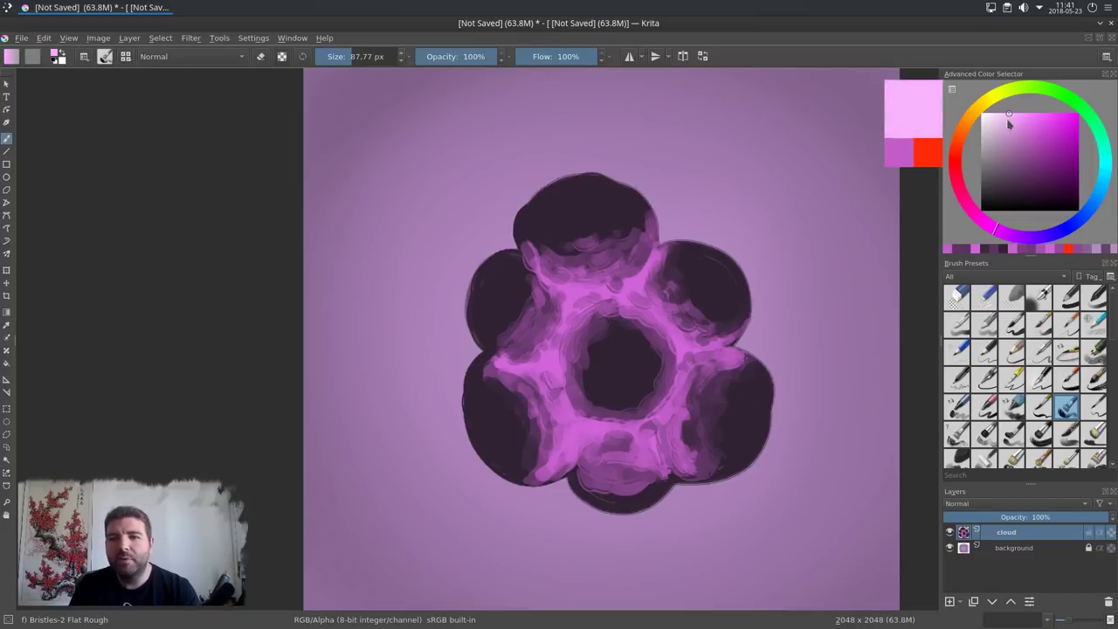
left_click(1008, 115)
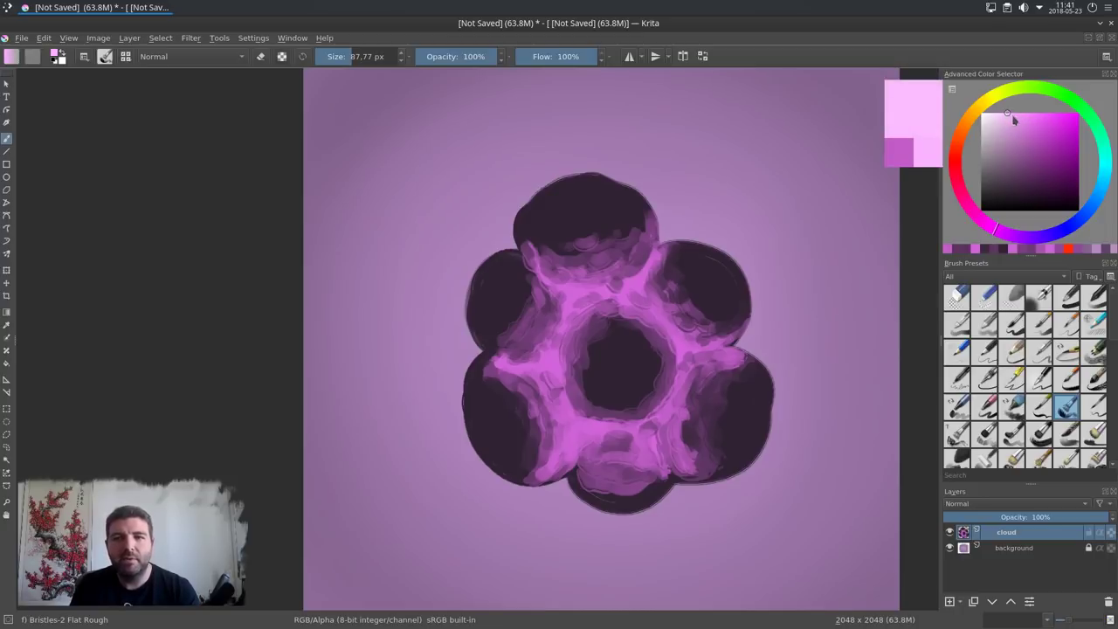
mouse_move(525, 234)
left_mouse_down("shift")
mouse_move(510, 234)
mouse_move(517, 223)
mouse_move(518, 243)
mouse_move(518, 218)
left_mouse_up("shift")
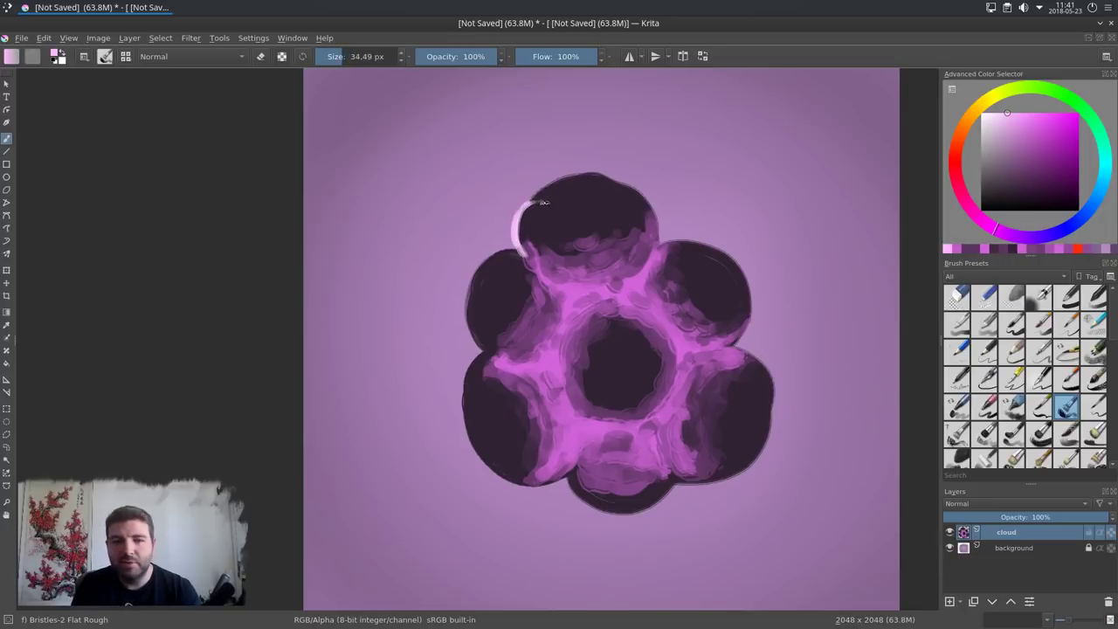
left_click(561, 280, "ctrl")
left_click_drag(526, 242, 524, 248)
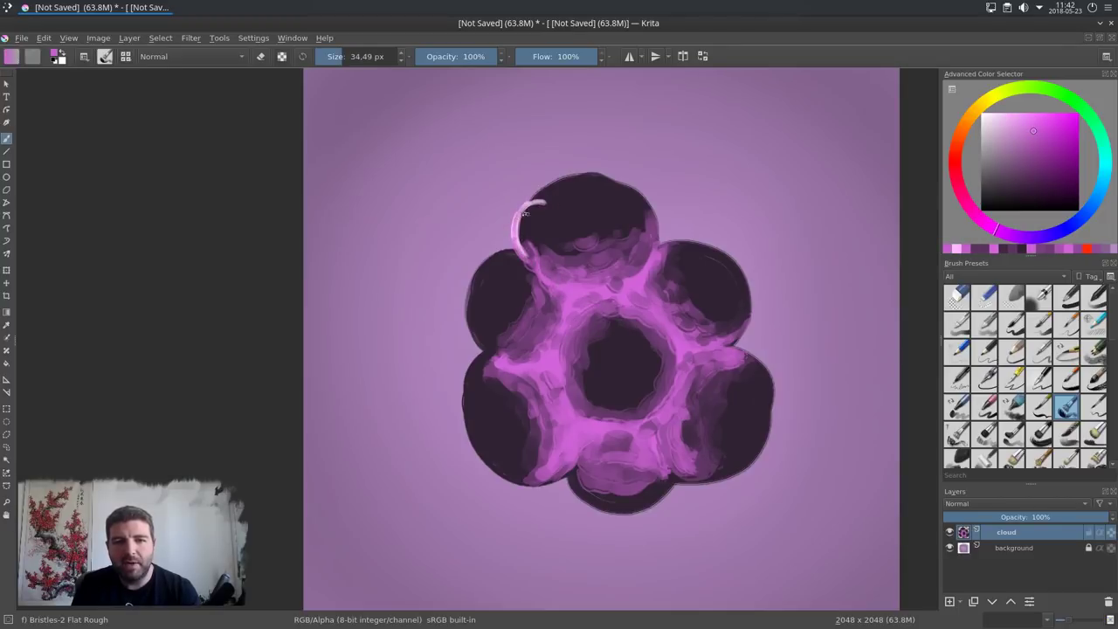
Step: Refine the top puff's left rim with sampled pinks and trim its inner edge with the sampled dark purple
left_click(522, 216, "ctrl")
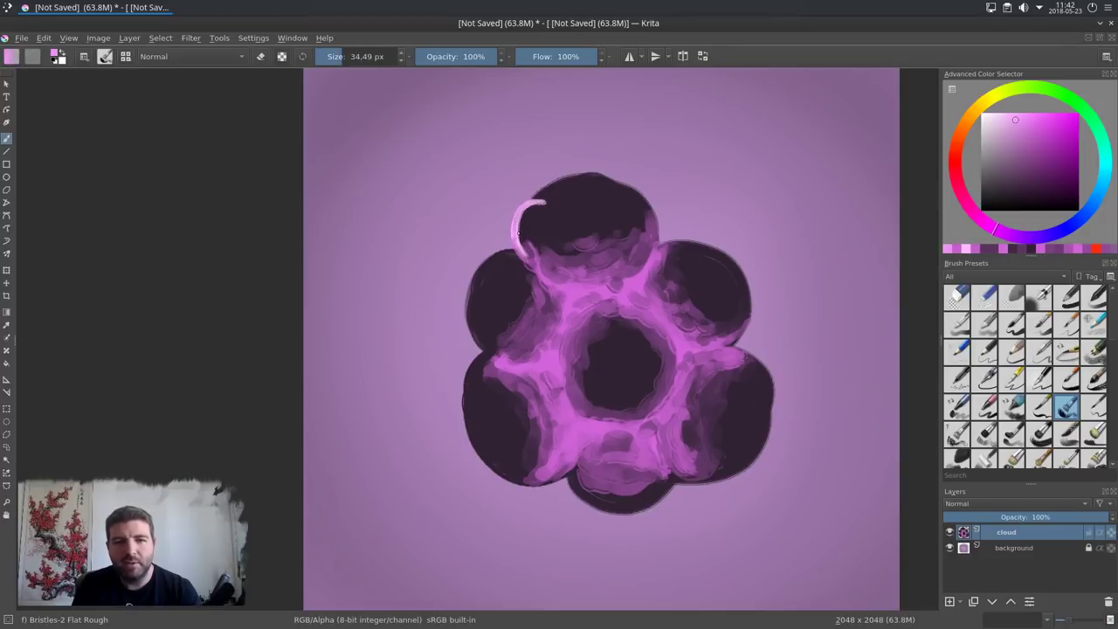
left_click(524, 251, "ctrl")
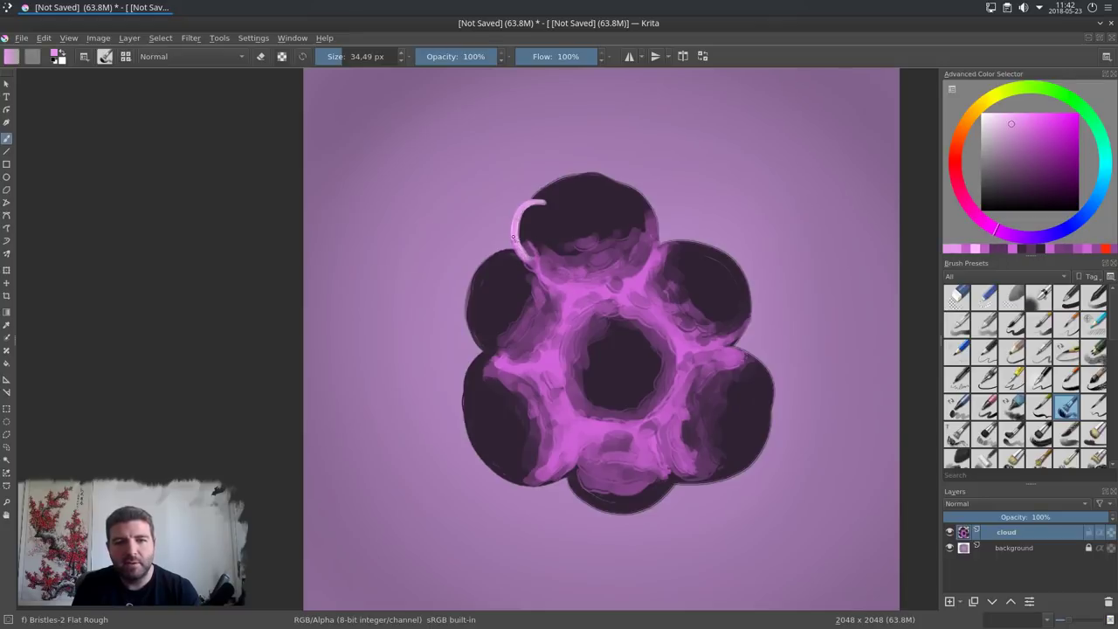
left_click(554, 270, "ctrl")
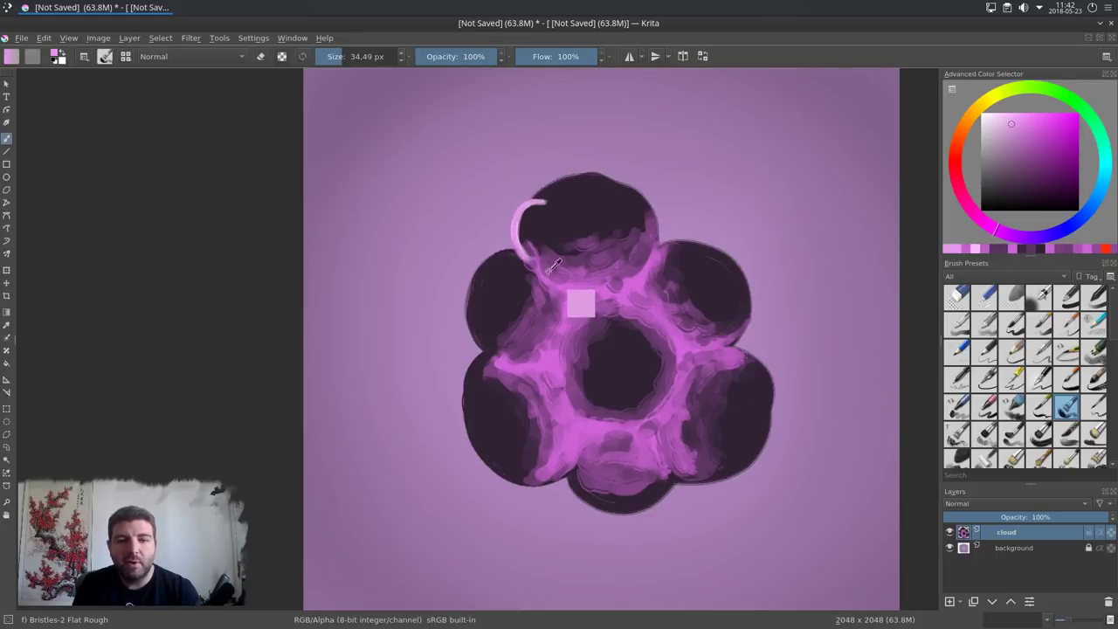
left_click(526, 205, "ctrl")
left_click(543, 211, "ctrl")
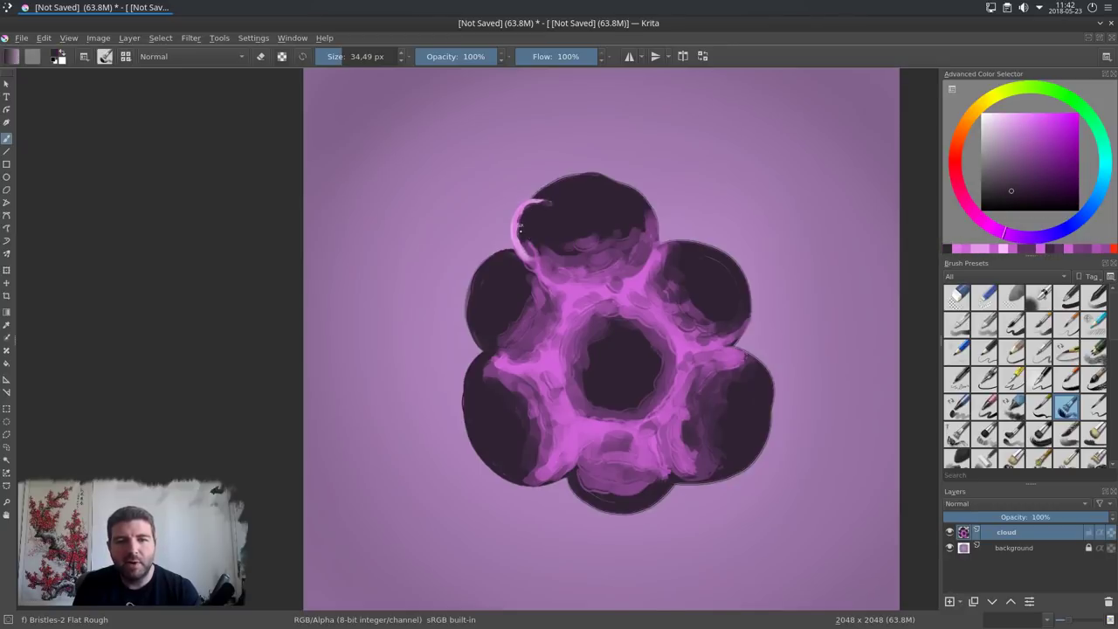
Step: Extend the sampled pink rim light around the outer edges of the top, left and right puffs, starting at about 27 px
left_click(524, 205, "ctrl")
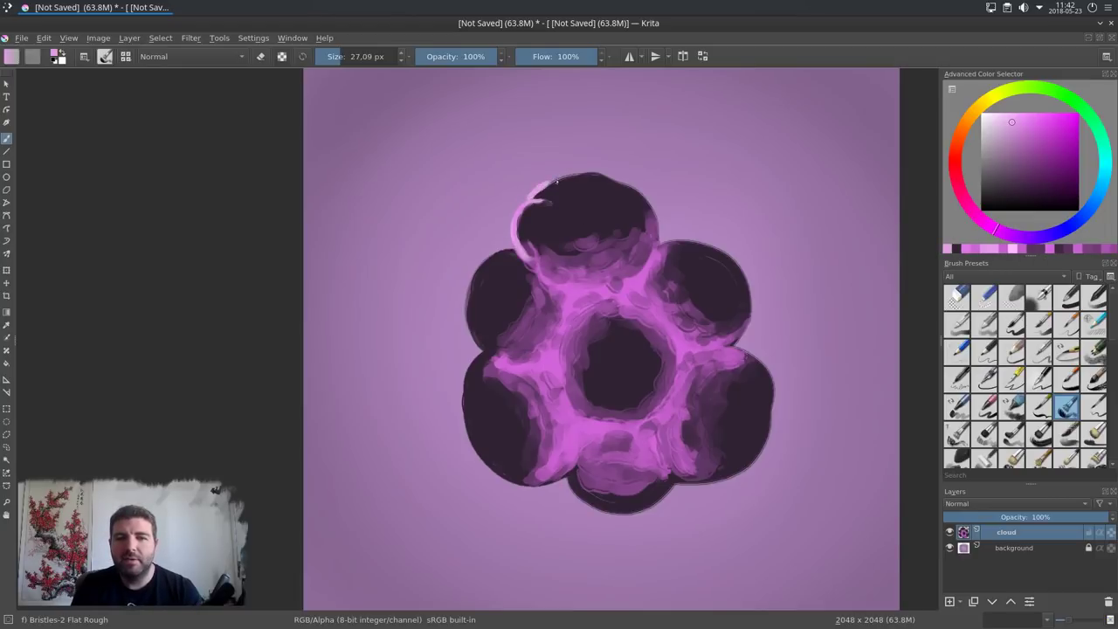
left_click(537, 194, "ctrl")
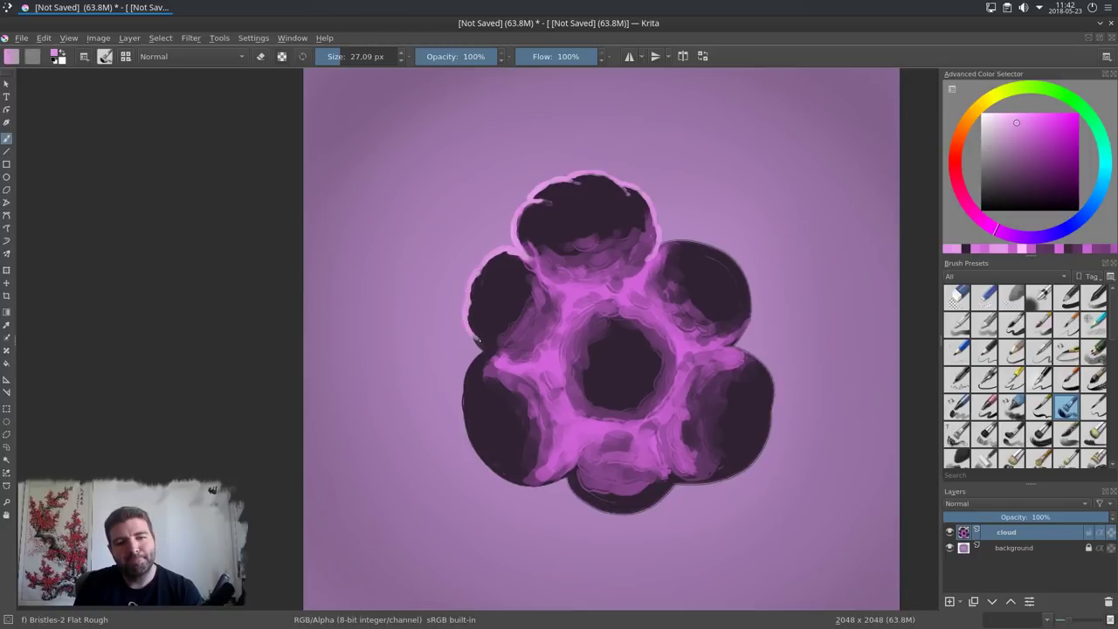
left_click_drag(482, 342, 516, 353)
key("bracketright")
mouse_move(658, 248)
left_mouse_down()
mouse_move(721, 254)
mouse_move(748, 294)
mouse_move(747, 330)
mouse_move(723, 345)
mouse_move(767, 371)
mouse_move(756, 450)
mouse_move(697, 458)
mouse_move(690, 479)
mouse_move(756, 456)
left_mouse_up()
Step: Paint a pale pink highlight along the central puff's upper and right rim, varying the brush size
key("bracketleft")
left_click_drag(653, 328, 671, 376)
left_click_drag(639, 318, 662, 360)
left_click_drag(636, 323, 615, 324)
left_click_drag(665, 349, 636, 412)
key("bracketright")
mouse_move(622, 316)
left_mouse_down()
mouse_move(598, 323)
mouse_move(636, 318)
left_mouse_up()
Step: Thicken the rim light around the outer puffs with a larger brush and soften its inner edges with sampled tones
mouse_move(722, 261)
left_mouse_down()
mouse_move(743, 306)
mouse_move(694, 248)
left_mouse_up()
key("bracketright")
key("bracketright")
mouse_move(489, 354)
left_mouse_down()
mouse_move(461, 399)
mouse_move(497, 473)
mouse_move(573, 476)
mouse_move(571, 493)
mouse_move(611, 517)
mouse_move(666, 493)
mouse_move(530, 333)
mouse_move(481, 363)
left_mouse_up()
left_click(752, 376, "ctrl")
mouse_move(749, 358)
left_mouse_down()
mouse_move(769, 381)
mouse_move(762, 453)
mouse_move(671, 476)
left_mouse_up()
mouse_move(748, 324)
left_mouse_down()
mouse_move(732, 282)
mouse_move(649, 228)
mouse_move(626, 188)
mouse_move(588, 177)
mouse_move(550, 186)
mouse_move(527, 210)
mouse_move(524, 251)
left_mouse_up()
left_click_drag(480, 278, 487, 278, "shift")
left_click_drag(480, 281, 526, 257)
mouse_move(483, 276)
left_mouse_down()
mouse_move(496, 374)
mouse_move(473, 376)
mouse_move(472, 411)
mouse_move(493, 450)
mouse_move(551, 472)
left_mouse_up()
Step: Rework the central puff's left and lower rim and the surrounding creases with sampled glow and highlight tones, enlarging the brush to about 63 px
left_click(627, 273, "ctrl")
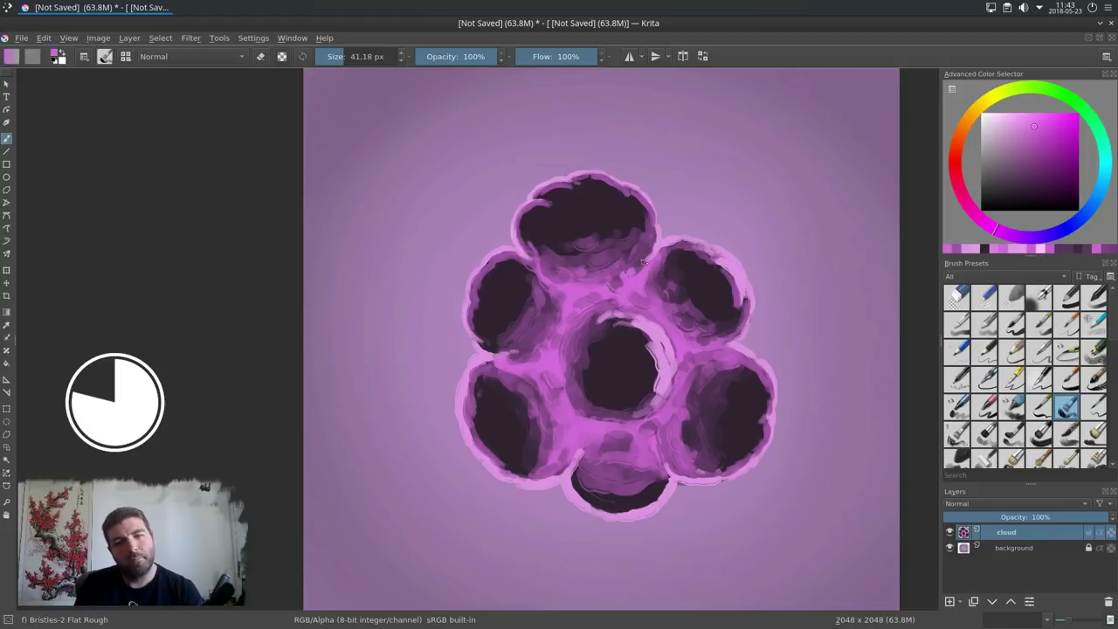
left_click(611, 349, "ctrl")
left_click_drag(601, 325, 587, 351)
left_click(655, 349, "ctrl")
mouse_move(581, 380)
left_mouse_down("shift")
mouse_move(599, 380)
mouse_move(599, 405)
left_mouse_up("shift")
left_click_drag(572, 366, 622, 419)
left_click_drag(674, 358, 685, 341)
left_click_drag(596, 298, 577, 304)
mouse_move(559, 409)
left_mouse_down()
mouse_move(593, 434)
mouse_move(581, 454)
mouse_move(591, 441)
mouse_move(561, 459)
left_mouse_up()
left_click(568, 446, "ctrl")
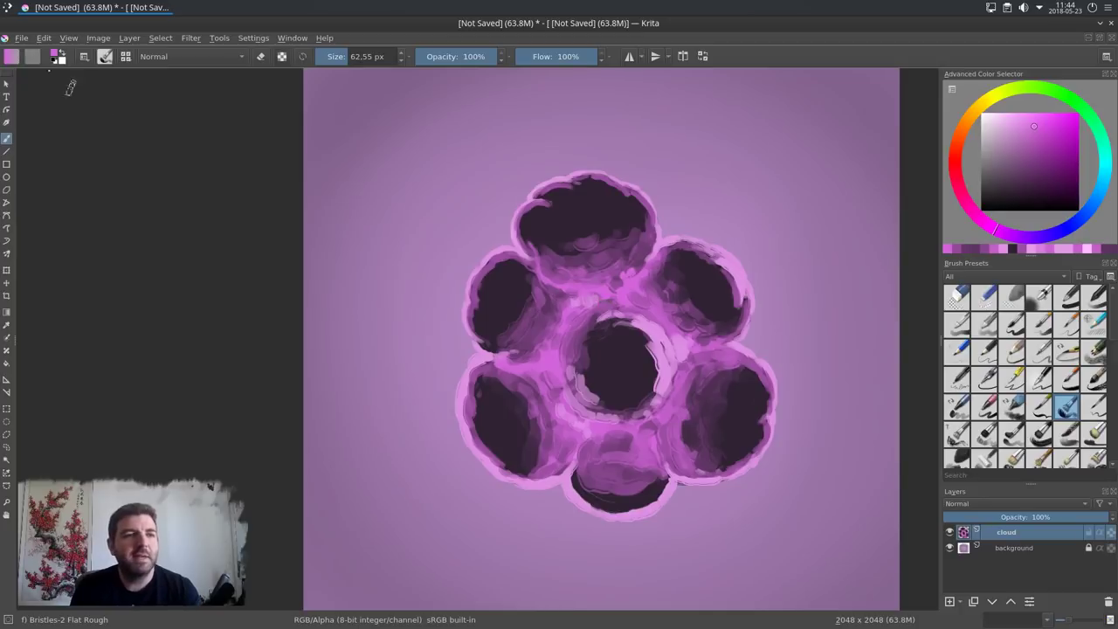
Step: Save the painting as a Krita document named cloud
left_click(21, 37)
left_click(75, 110)
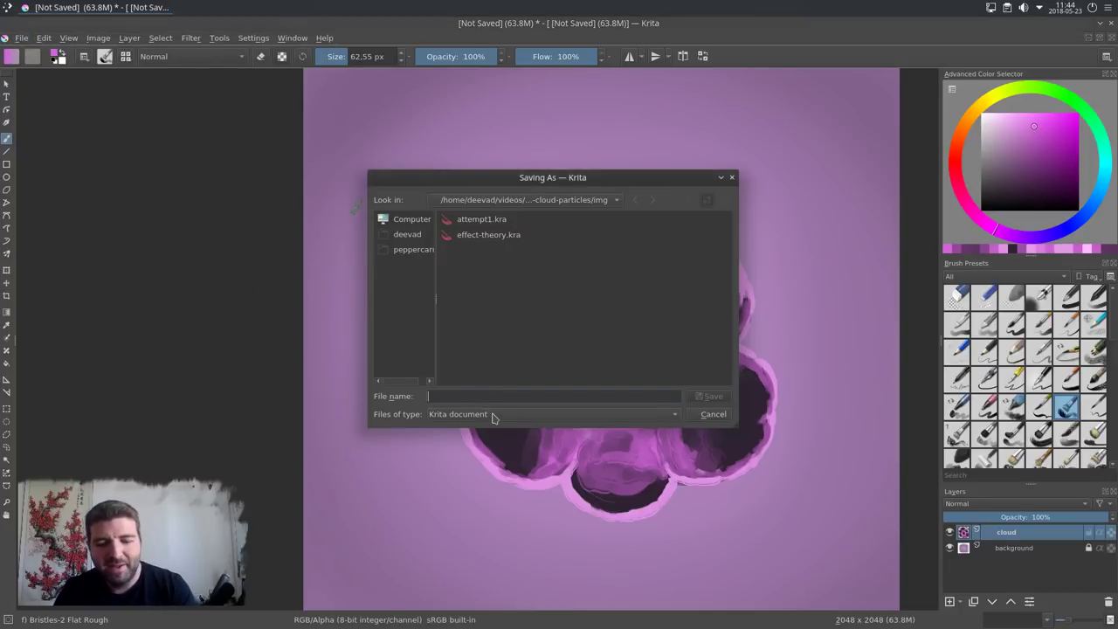
type("cloud")
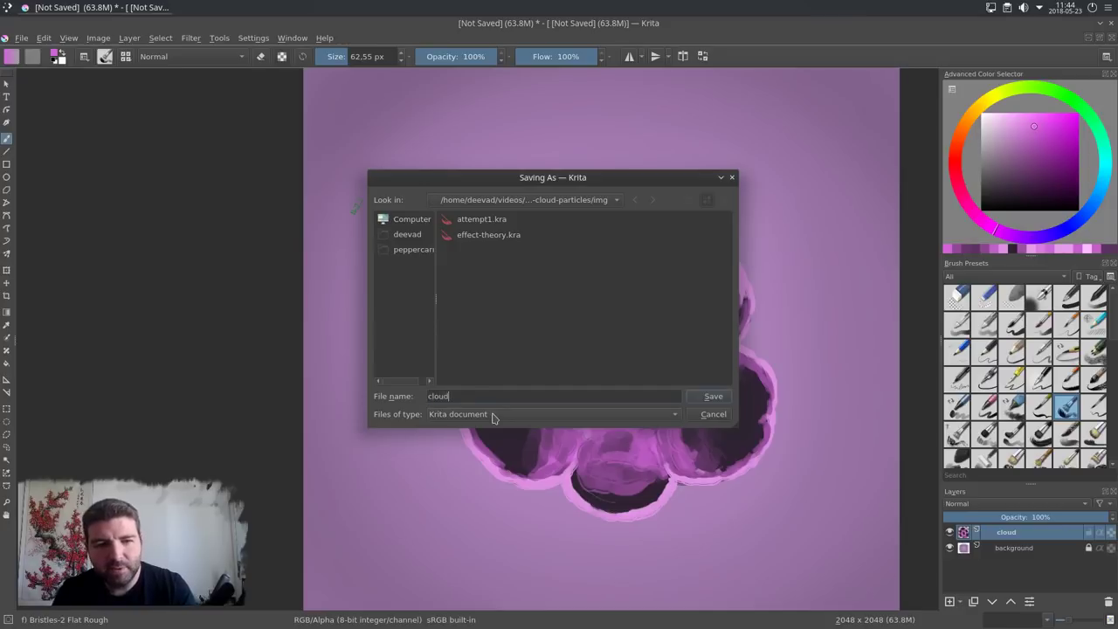
left_click(713, 398)
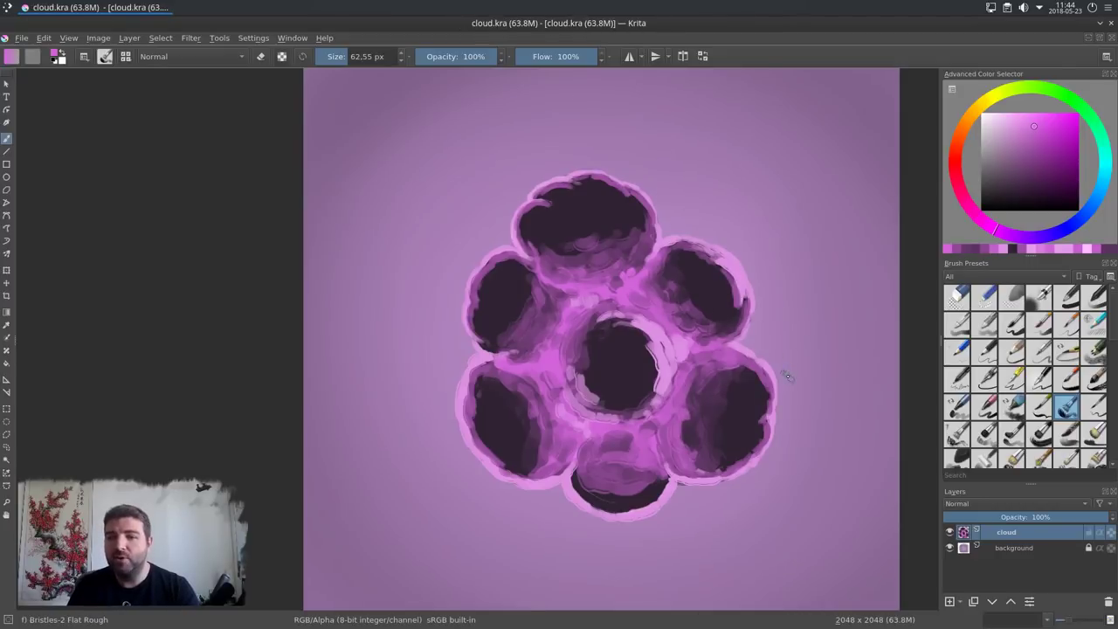
Step: Add a new paint layer above the cloud layer and name it fx
left_click(950, 602)
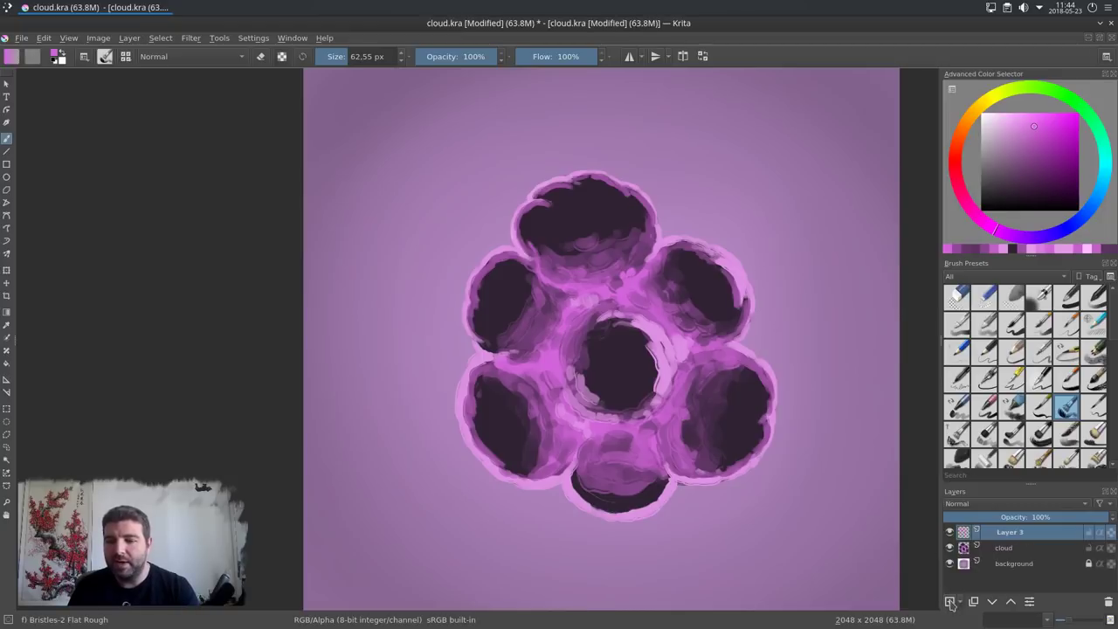
double_click(1010, 533)
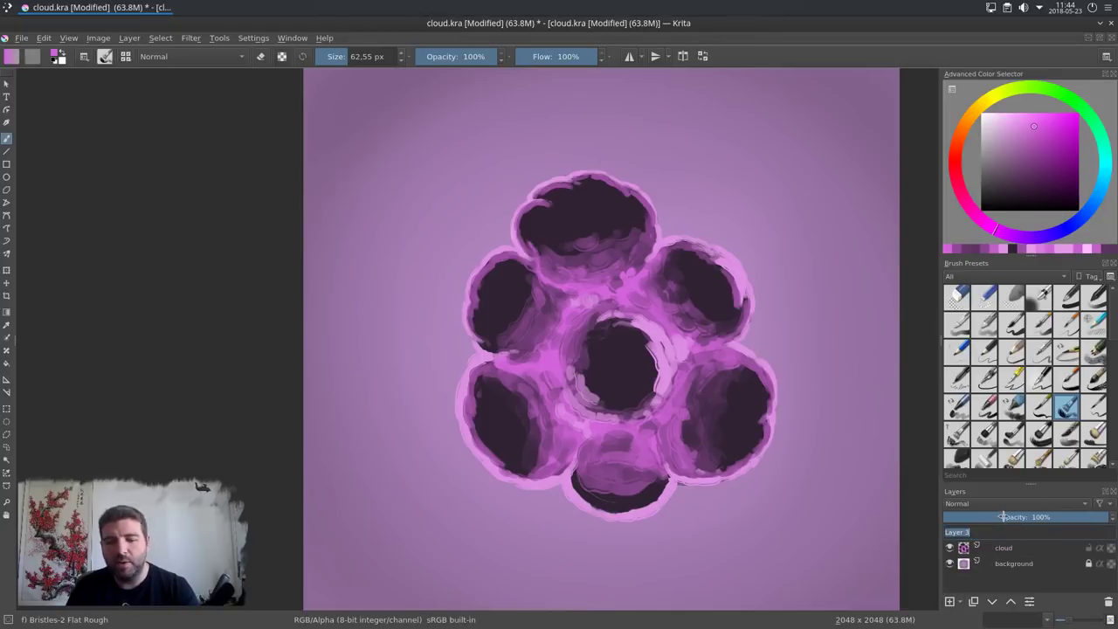
type("fx")
key("Return")
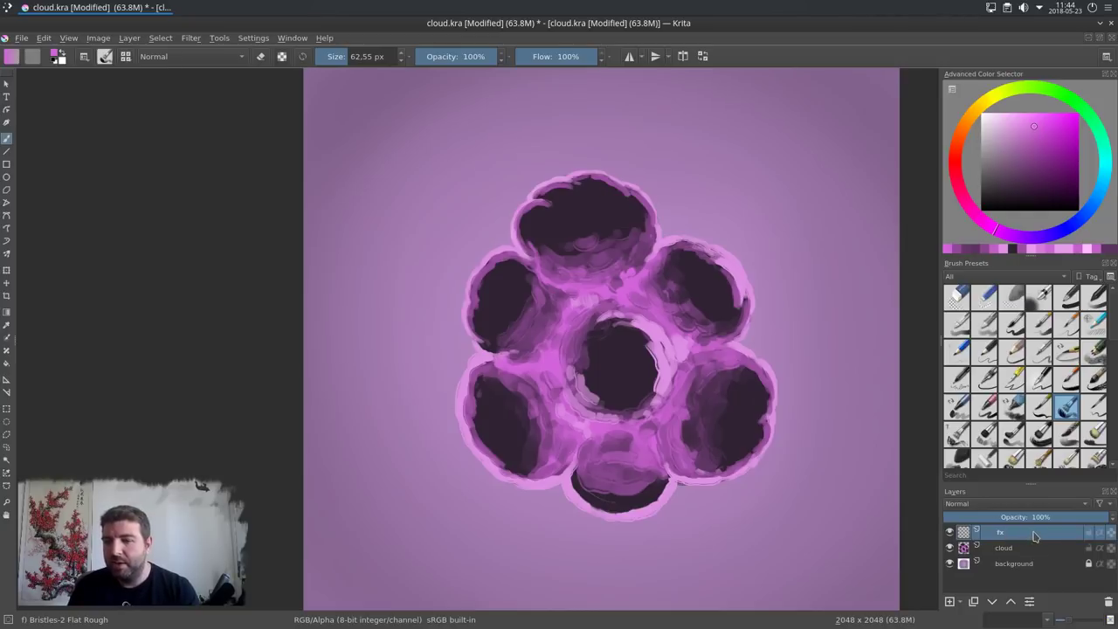
Step: Enable an Outer Glow layer style on the fx layer with the Addition blend mode
right_click(1035, 536)
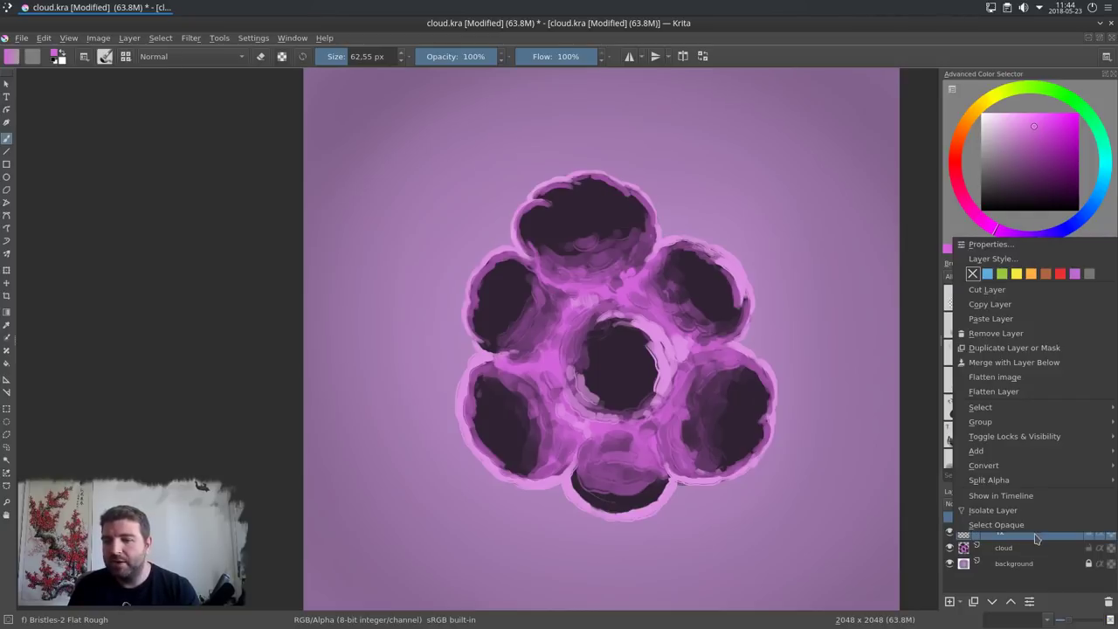
left_click(1020, 260)
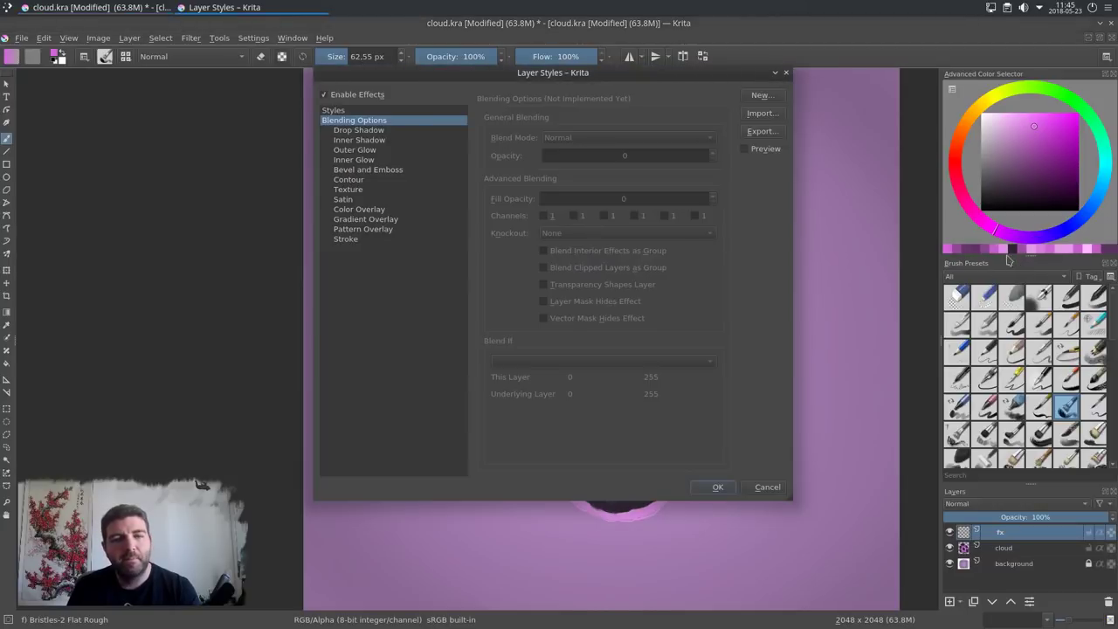
left_click_drag(632, 73, 745, 127)
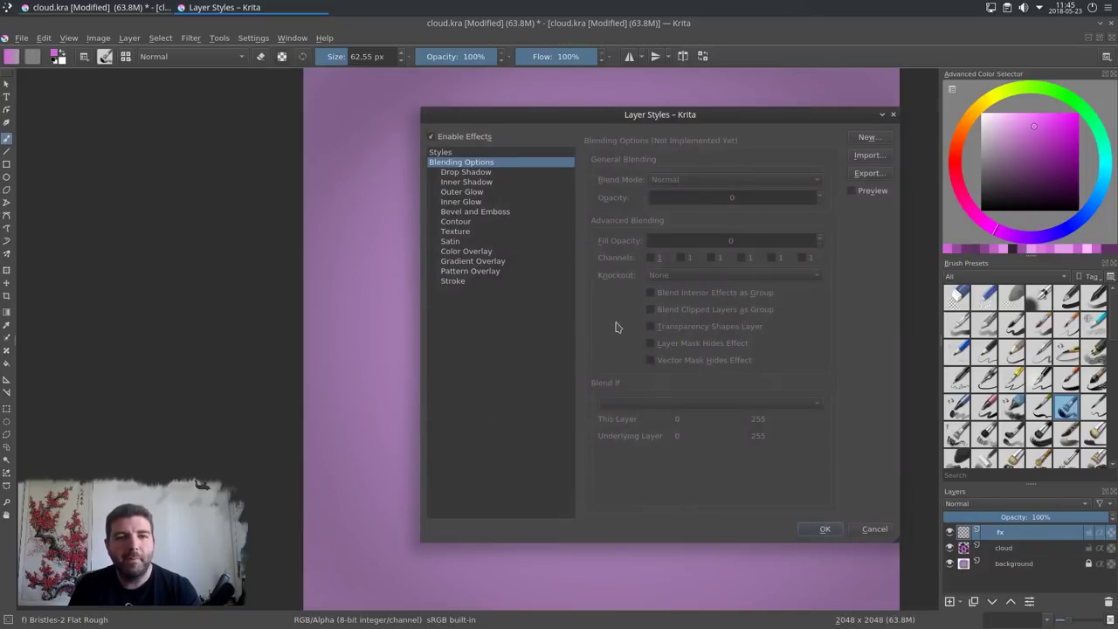
left_click(472, 193)
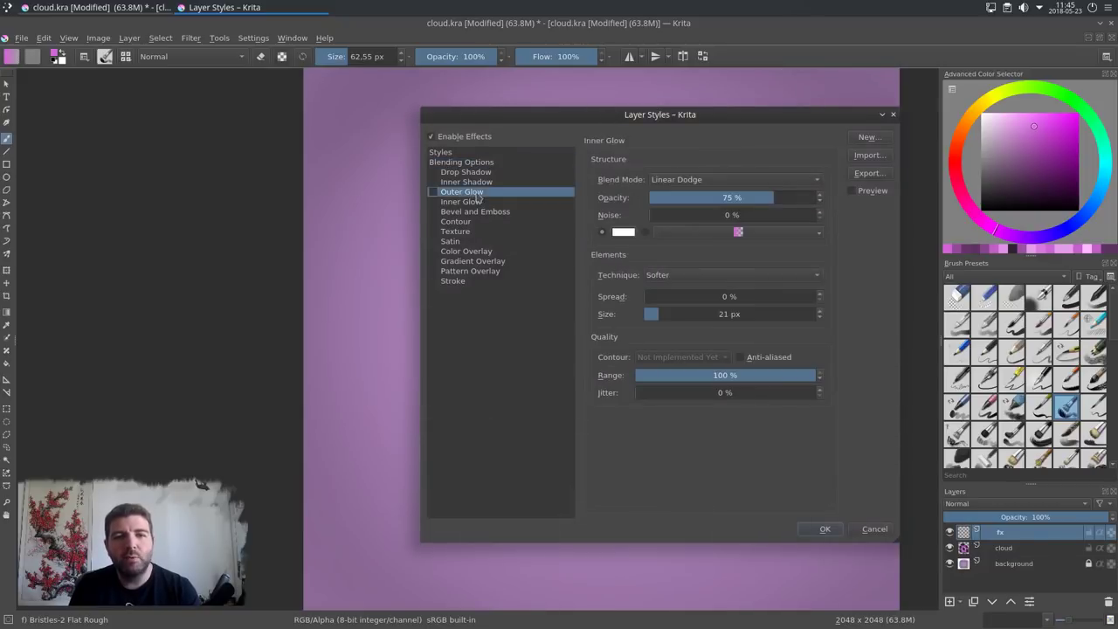
left_click(433, 191)
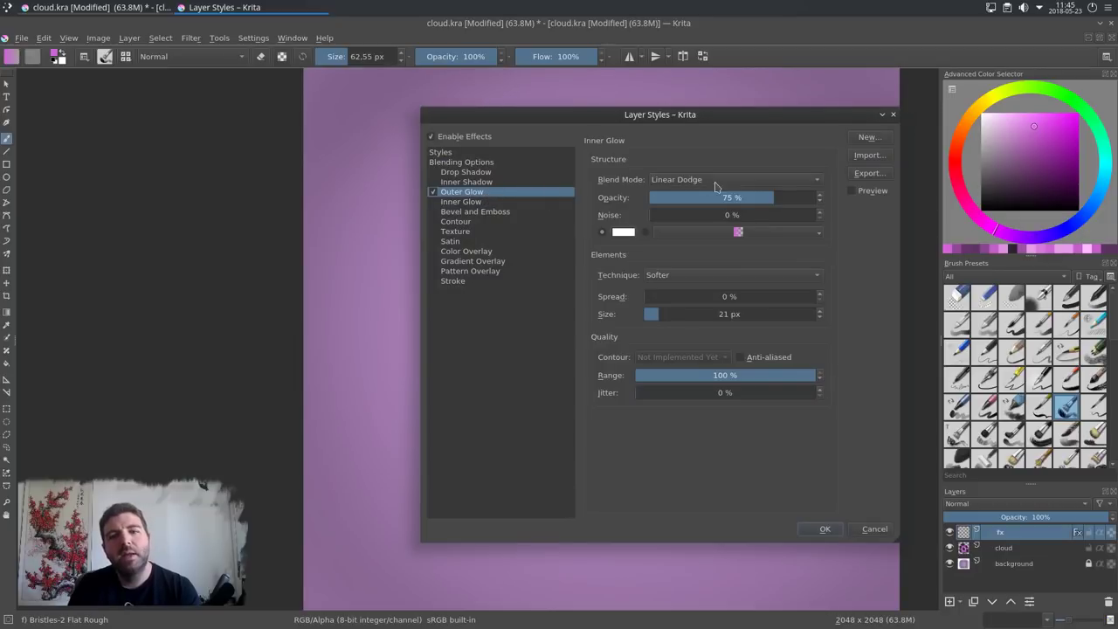
left_click(677, 180)
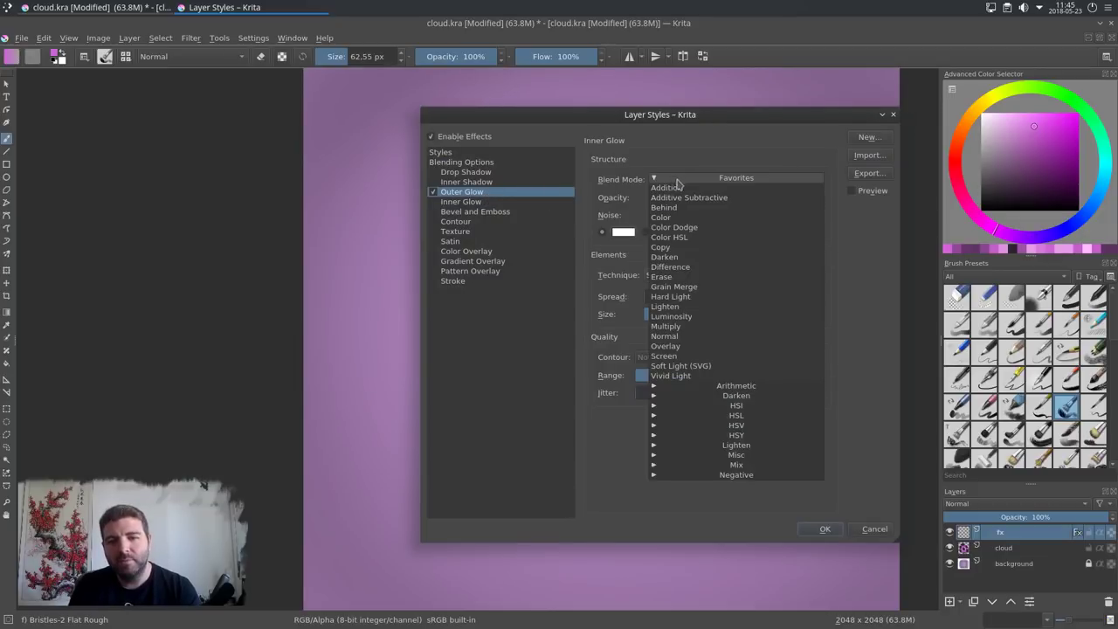
left_click(655, 388)
left_click(686, 398)
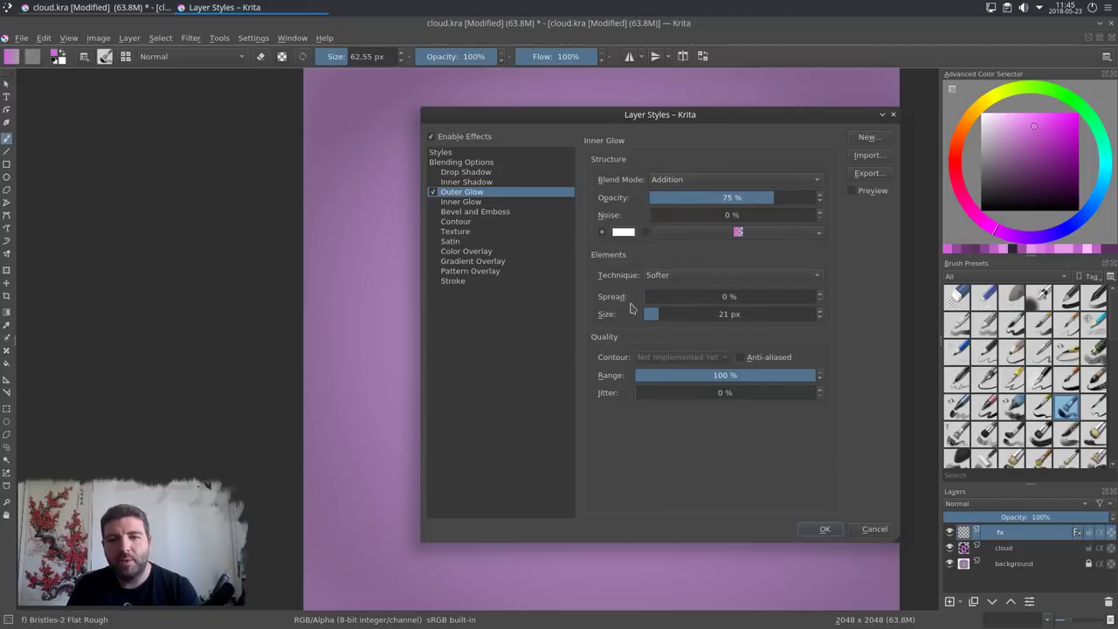
Step: Set the outer glow's spread to 50 % and its size to 50 px
left_click(734, 296)
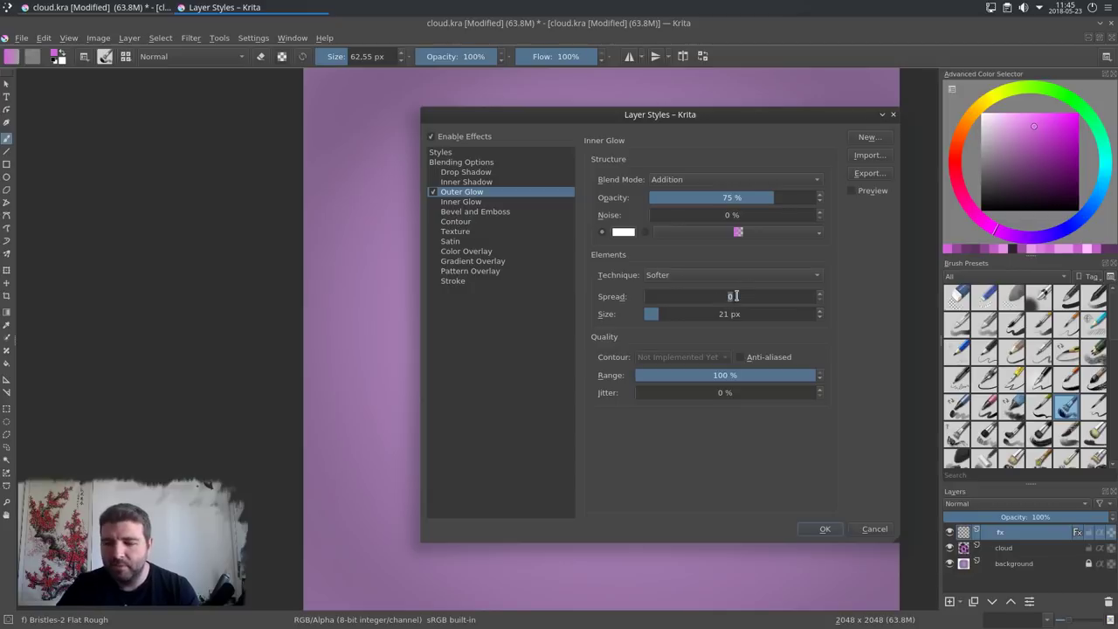
key("Return")
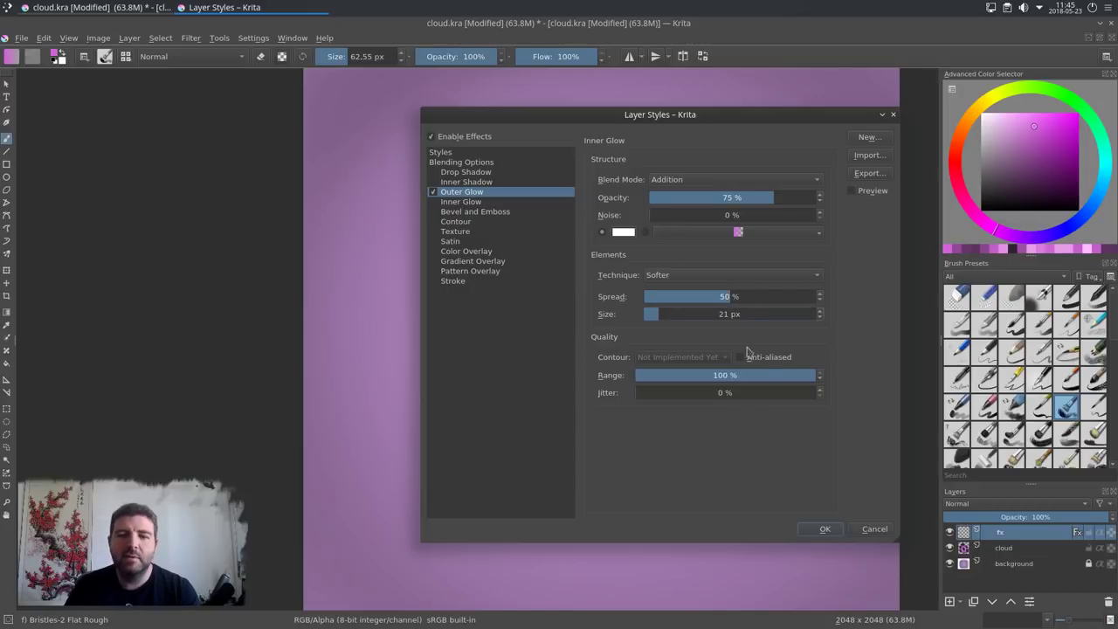
left_click(731, 314)
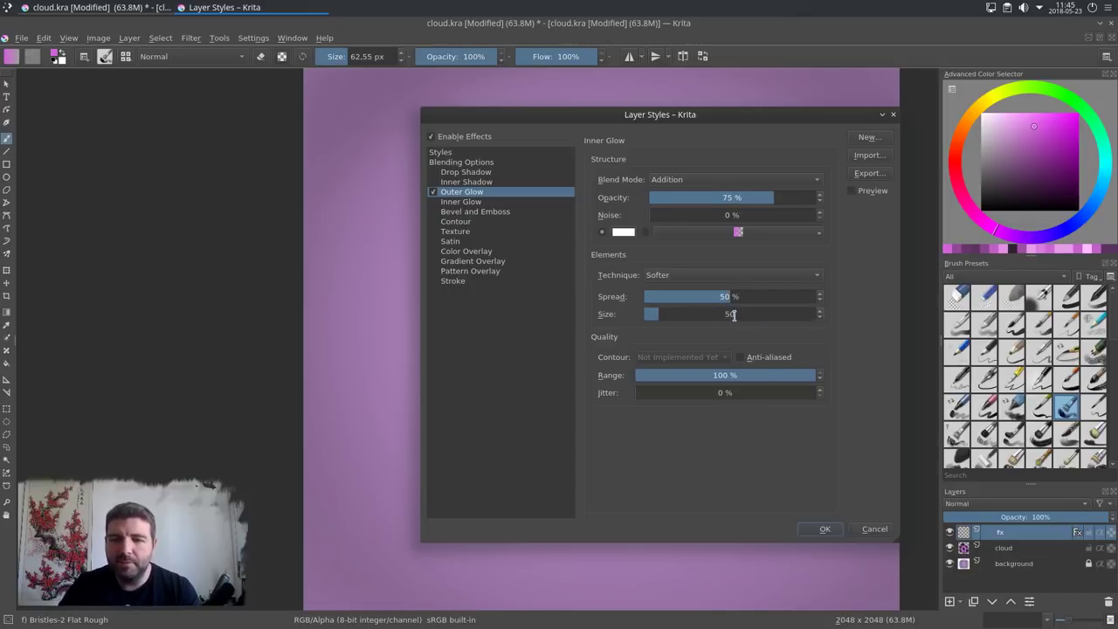
key("Return")
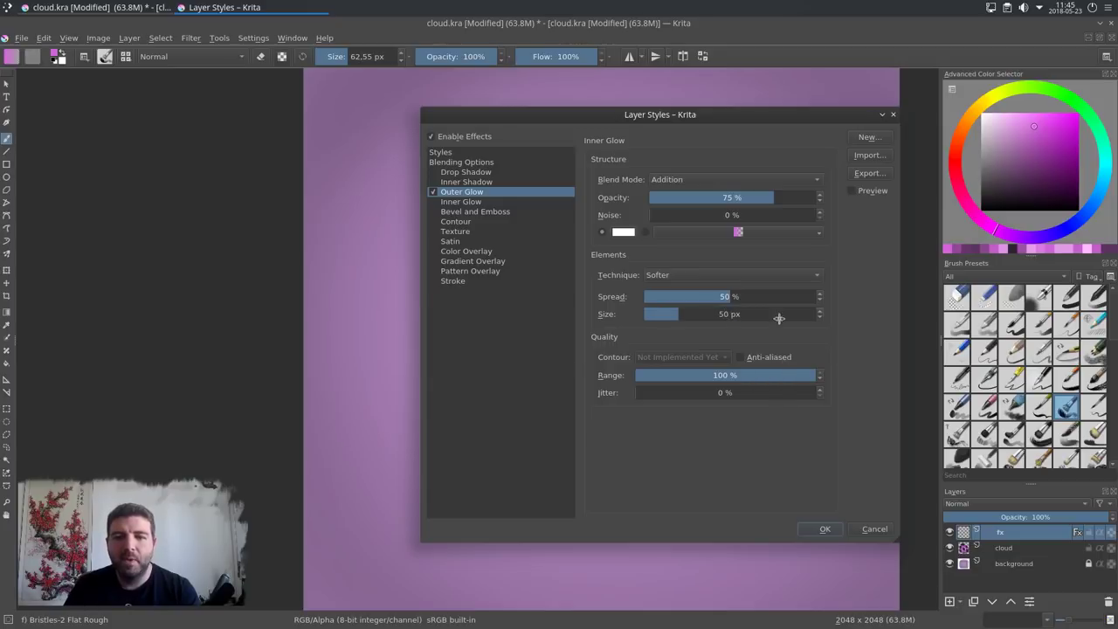
Step: Set the outer glow's color to red #cc0505 and apply the layer style
left_click(623, 233)
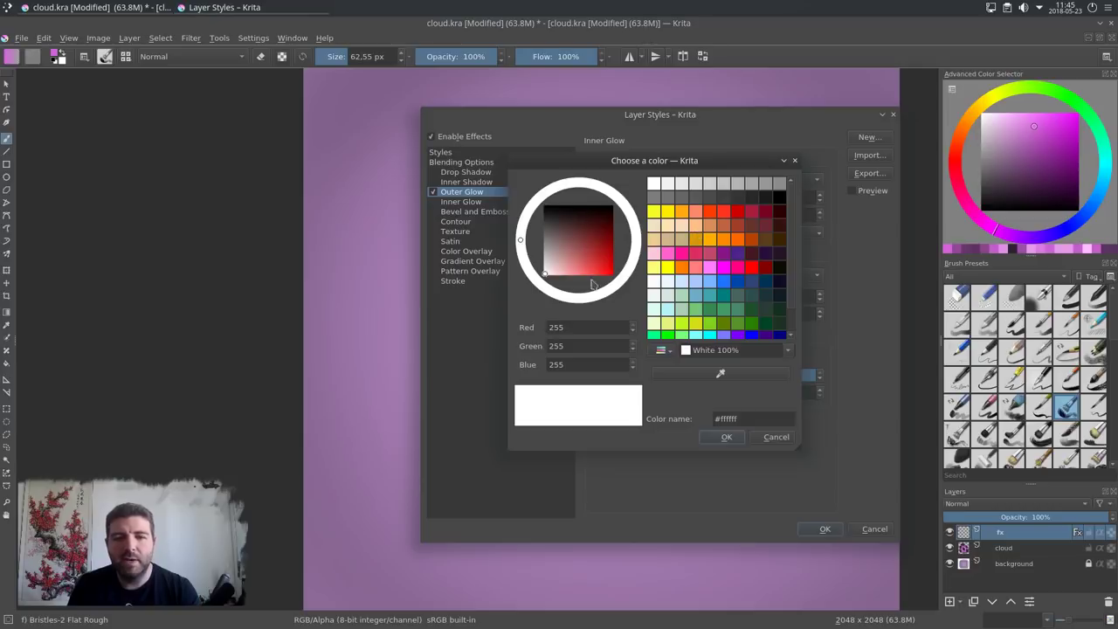
left_click(600, 264)
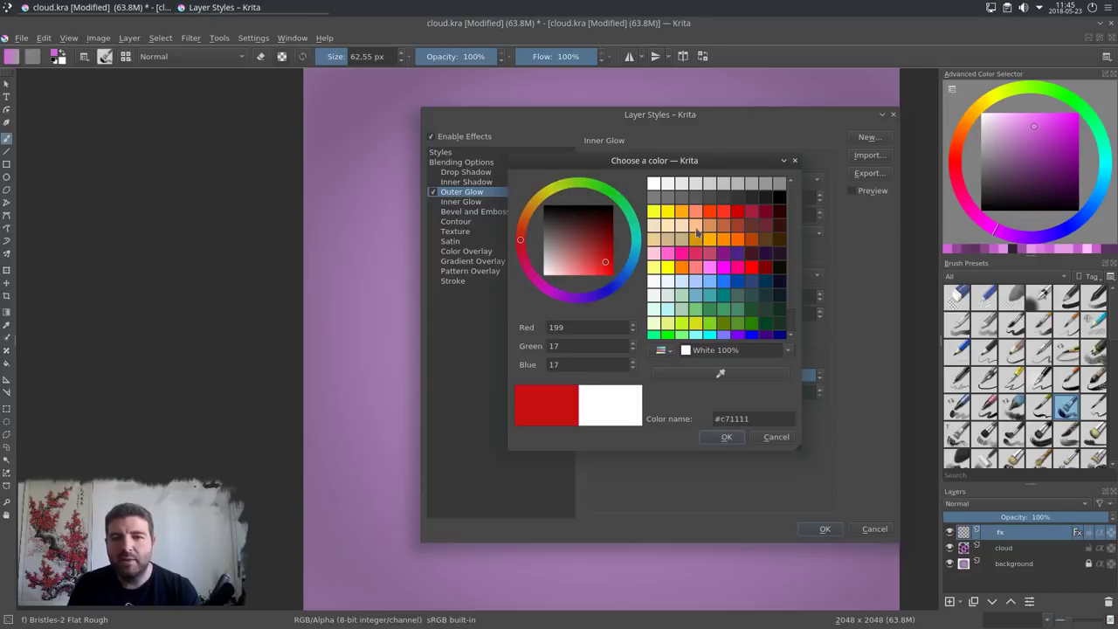
left_click_drag(606, 262, 611, 265)
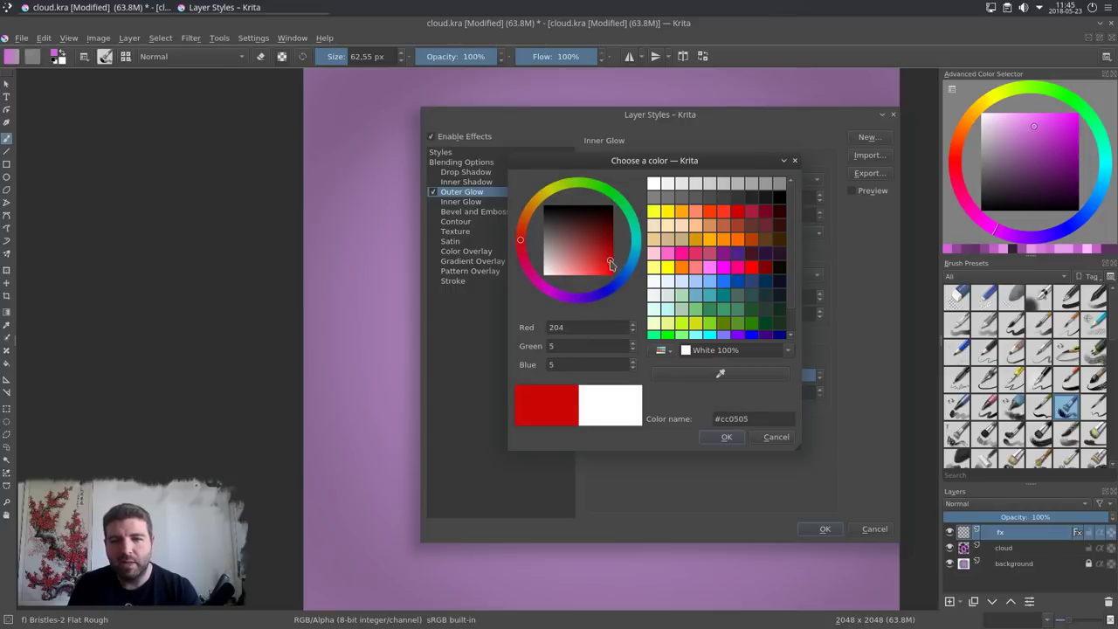
left_click(729, 436)
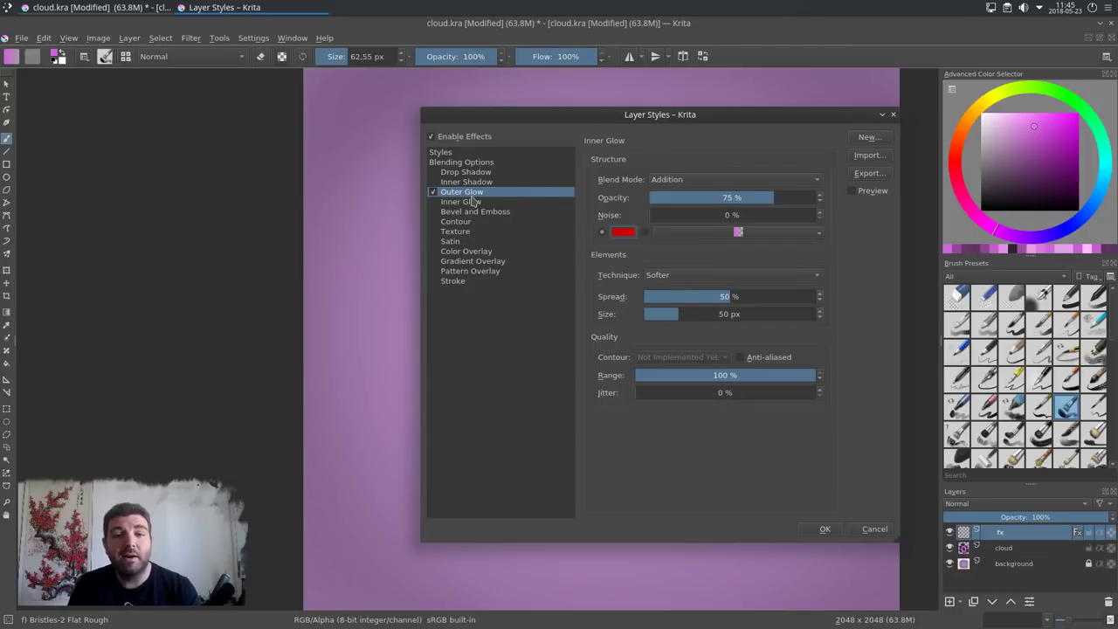
left_click(825, 528)
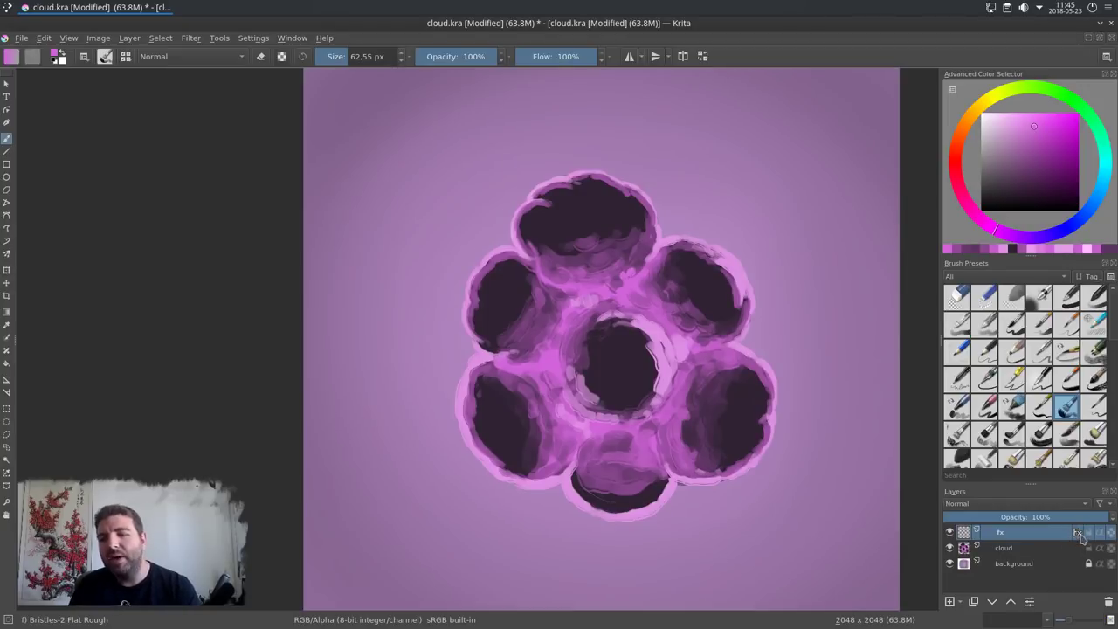
Step: Choose the Texture Splat brush preset and set the painting color to white
scroll(1113, 340, "down", 3)
scroll(1114, 349, "down", 5)
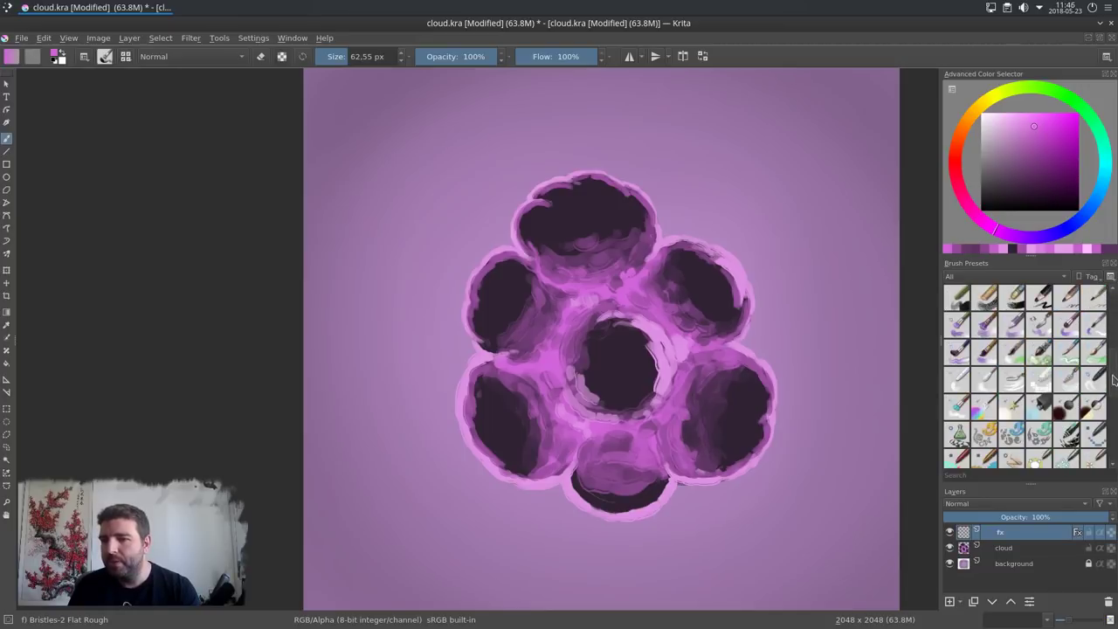
scroll(1113, 378, "up", 5)
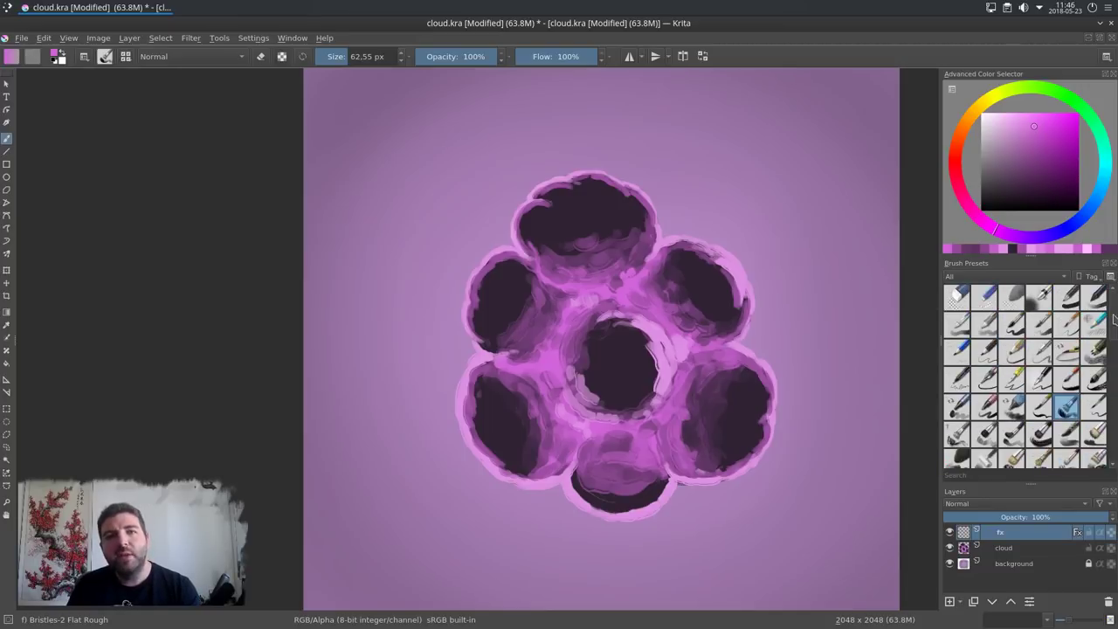
scroll(1113, 321, "down", 10)
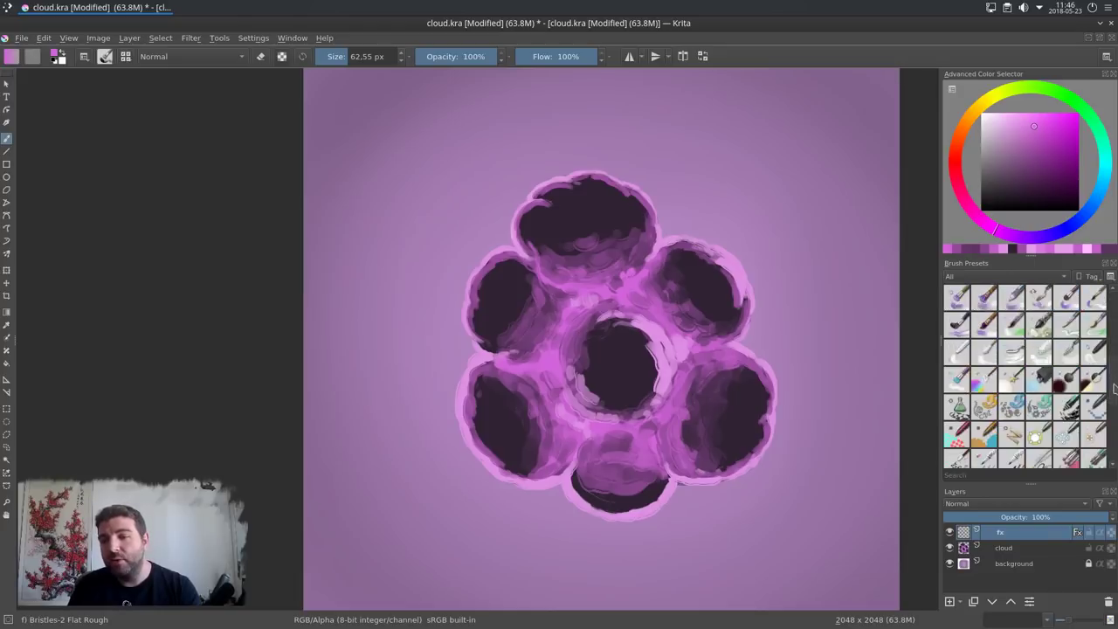
scroll(1113, 404, "down", 3)
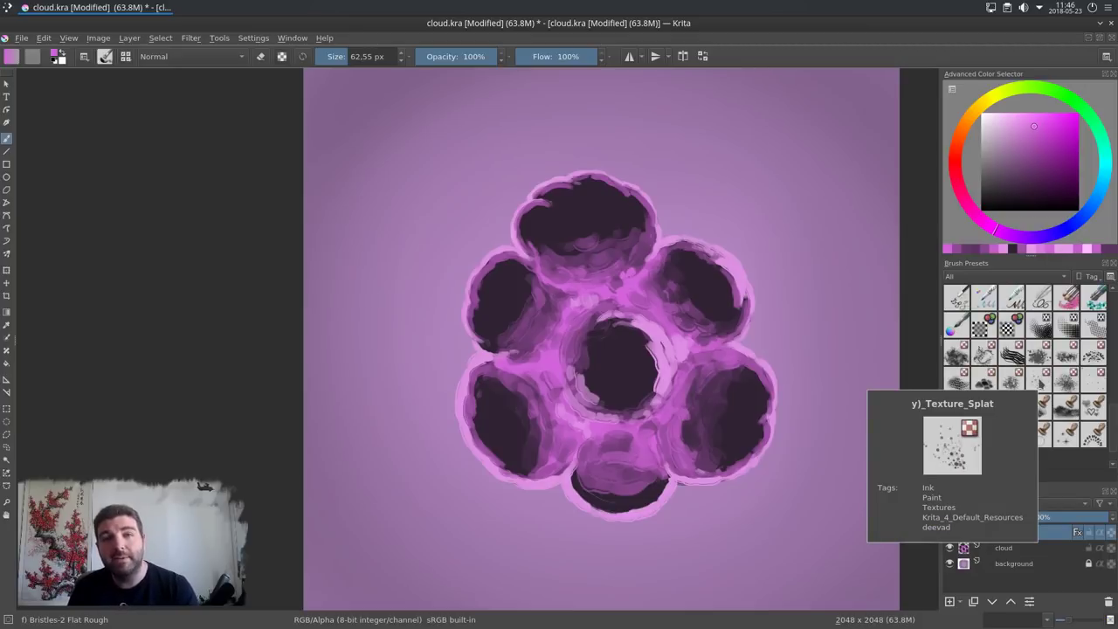
left_click(1041, 377)
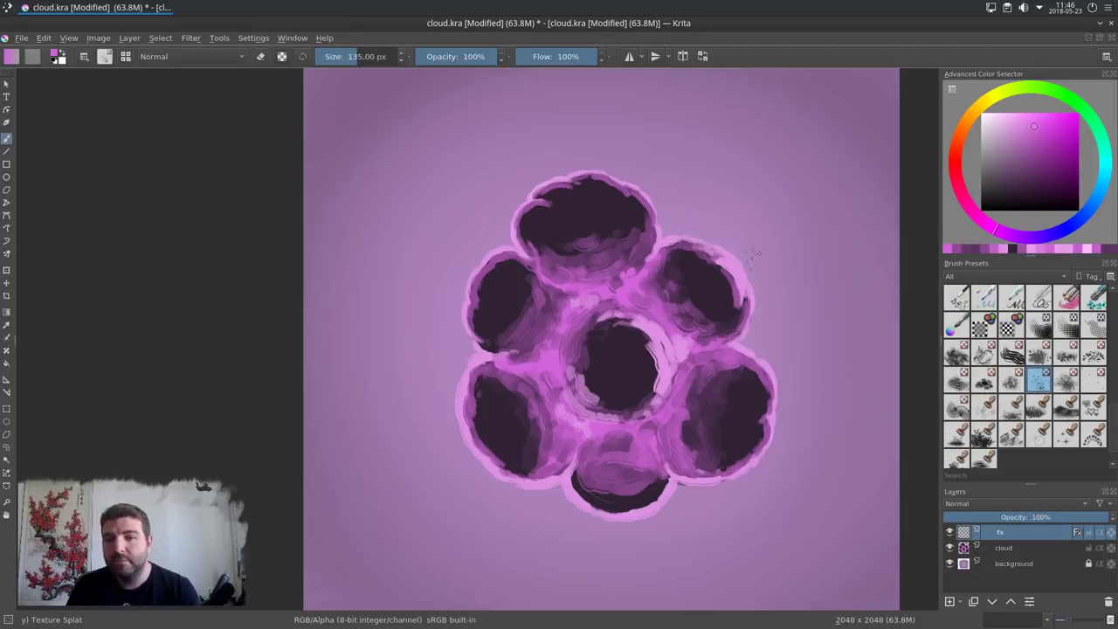
left_click_drag(1015, 132, 985, 120)
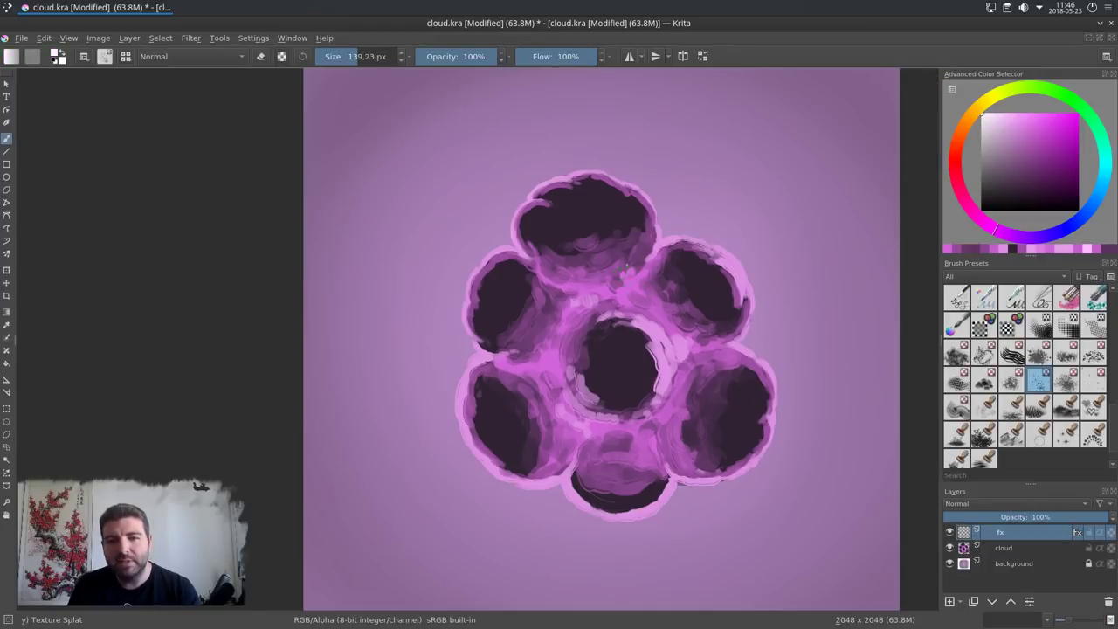
Step: Enlarge the brush to about 250 px and scatter sparkles outward over the upper-right side of the cloud
left_click_drag(626, 264, 627, 260, "shift")
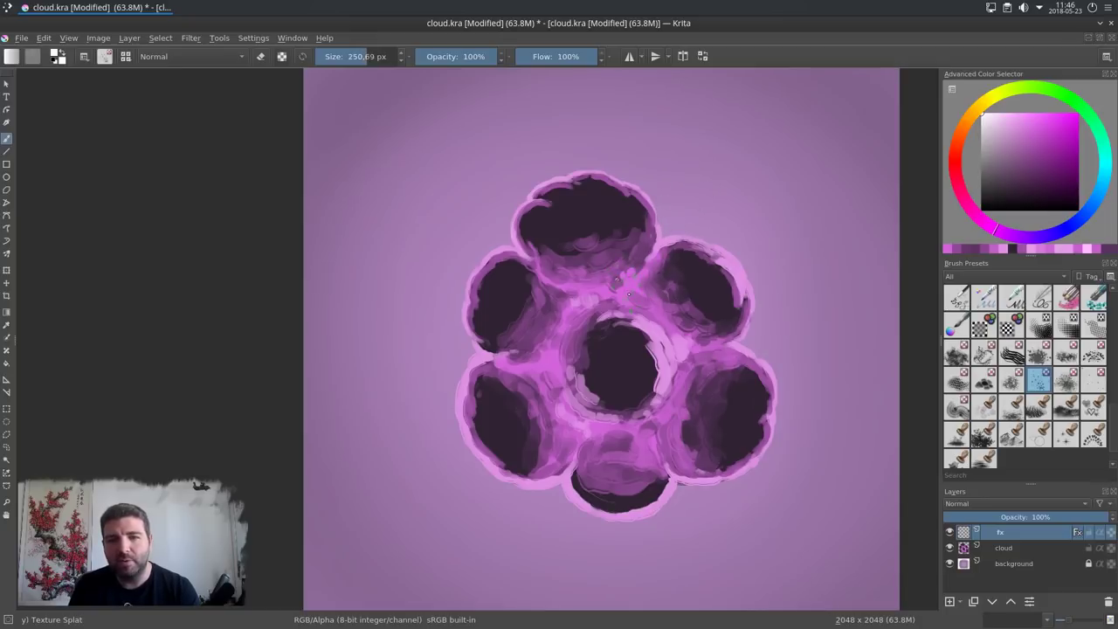
mouse_move(627, 286)
left_mouse_down()
mouse_move(668, 262)
mouse_move(651, 193)
left_mouse_up()
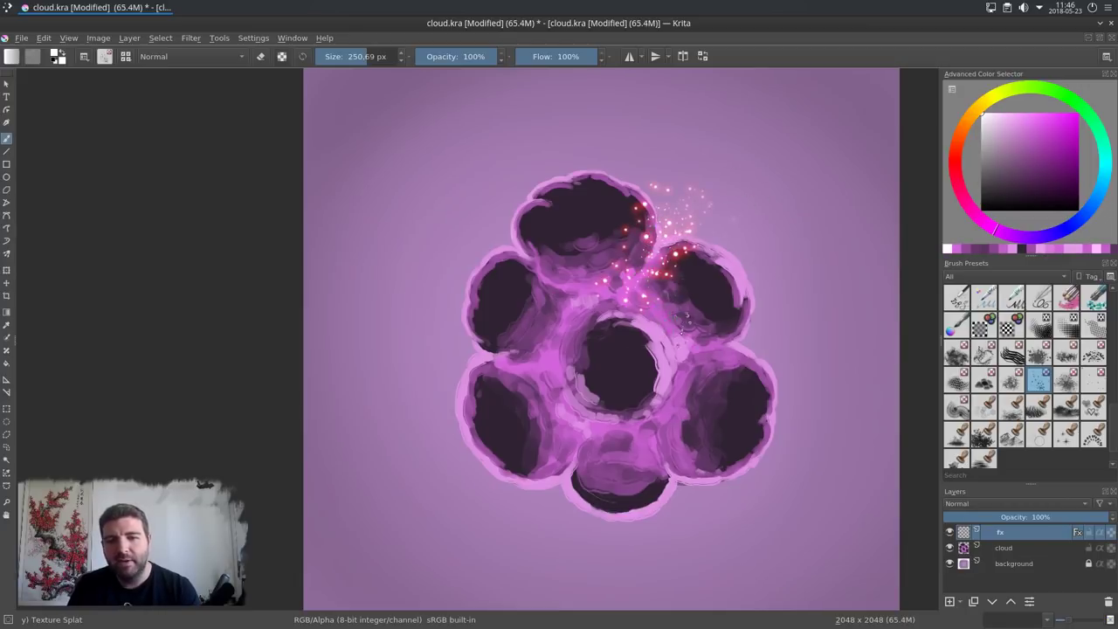
mouse_move(686, 318)
left_mouse_down()
mouse_move(712, 336)
mouse_move(767, 330)
mouse_move(769, 262)
left_mouse_up()
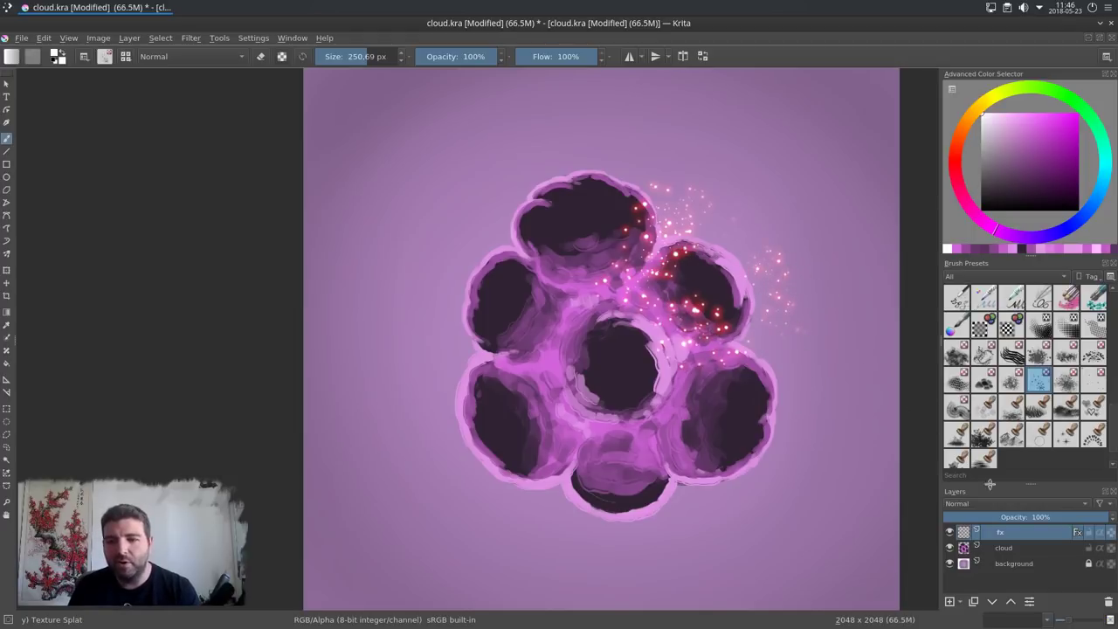
Step: Change the fx layer's outer glow color to pink #cc0360 and apply the layer style
right_click(1024, 535)
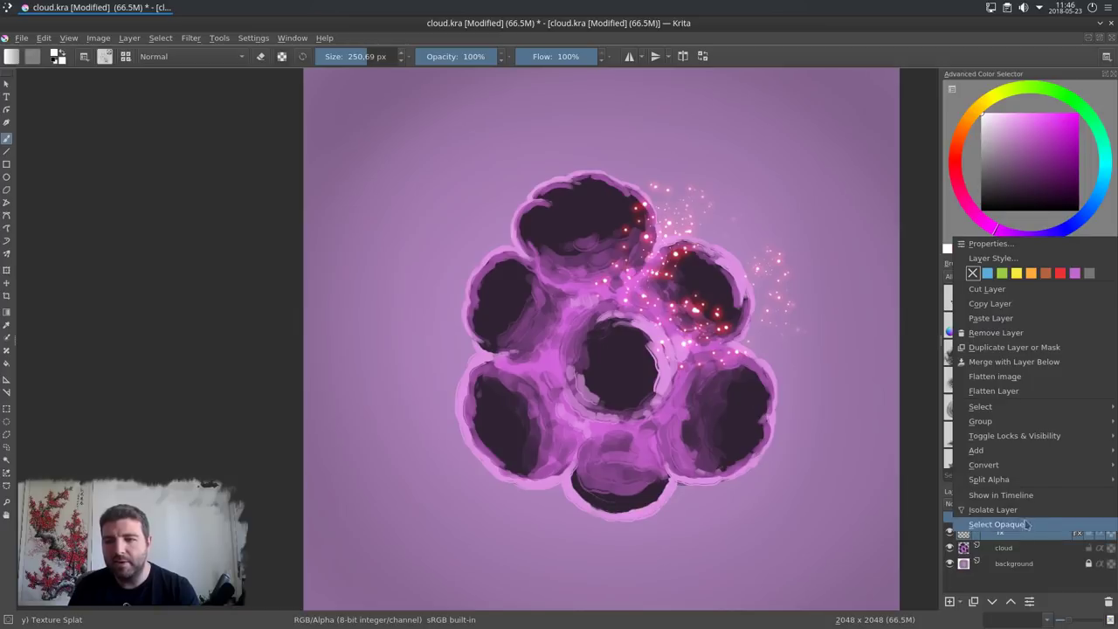
left_click(1026, 259)
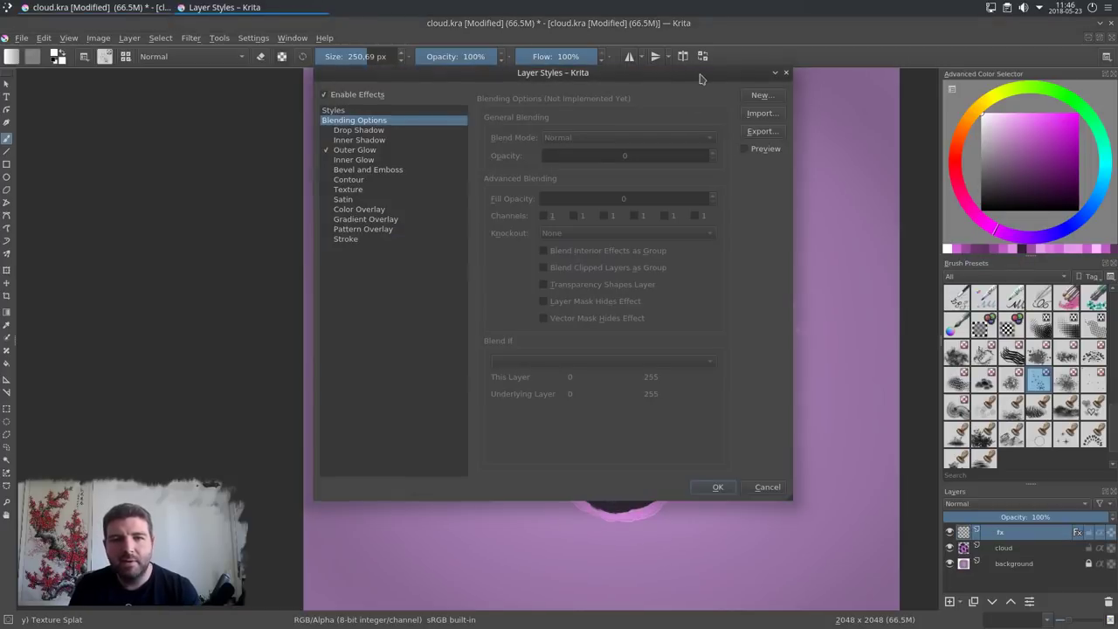
mouse_move(693, 75)
left_mouse_down()
mouse_move(509, 115)
mouse_move(407, 82)
left_mouse_up()
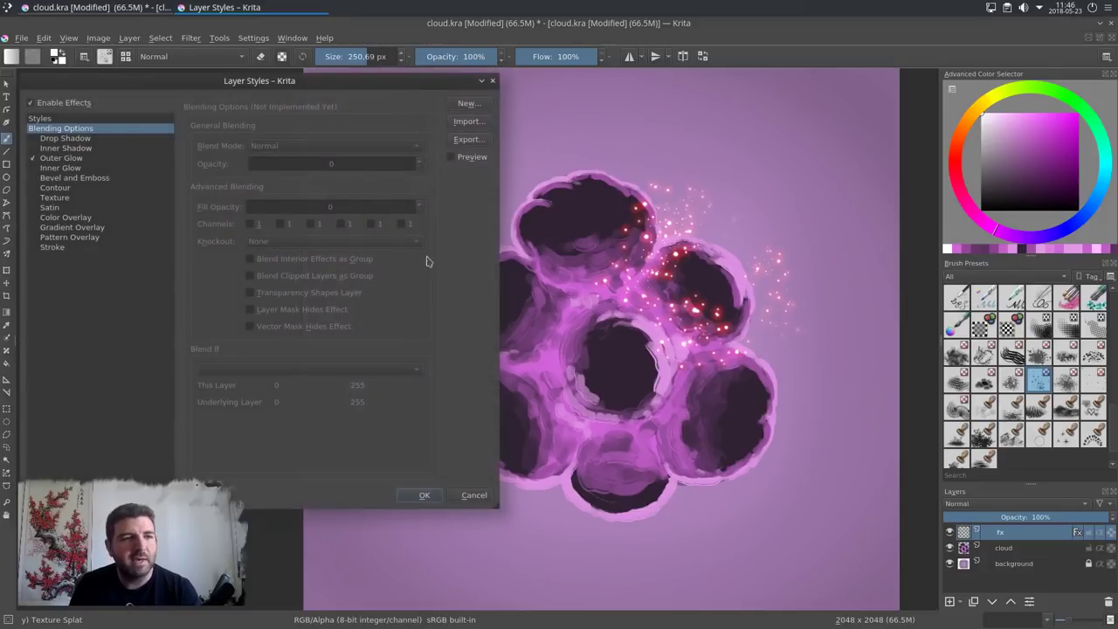
left_click(75, 159)
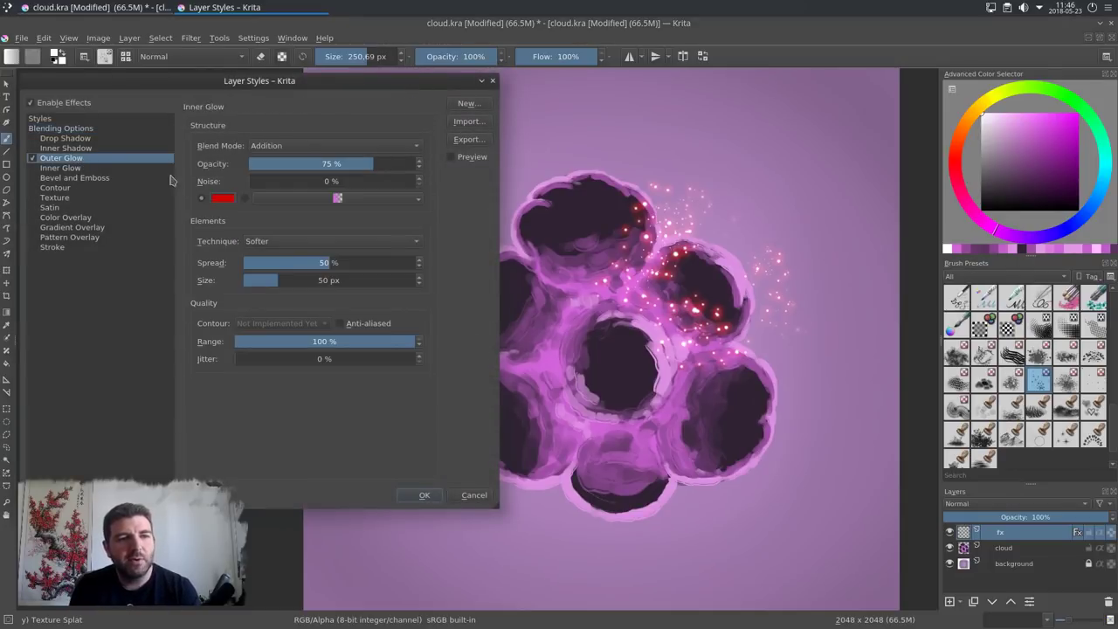
left_click(225, 199)
left_click_drag(121, 210, 137, 241)
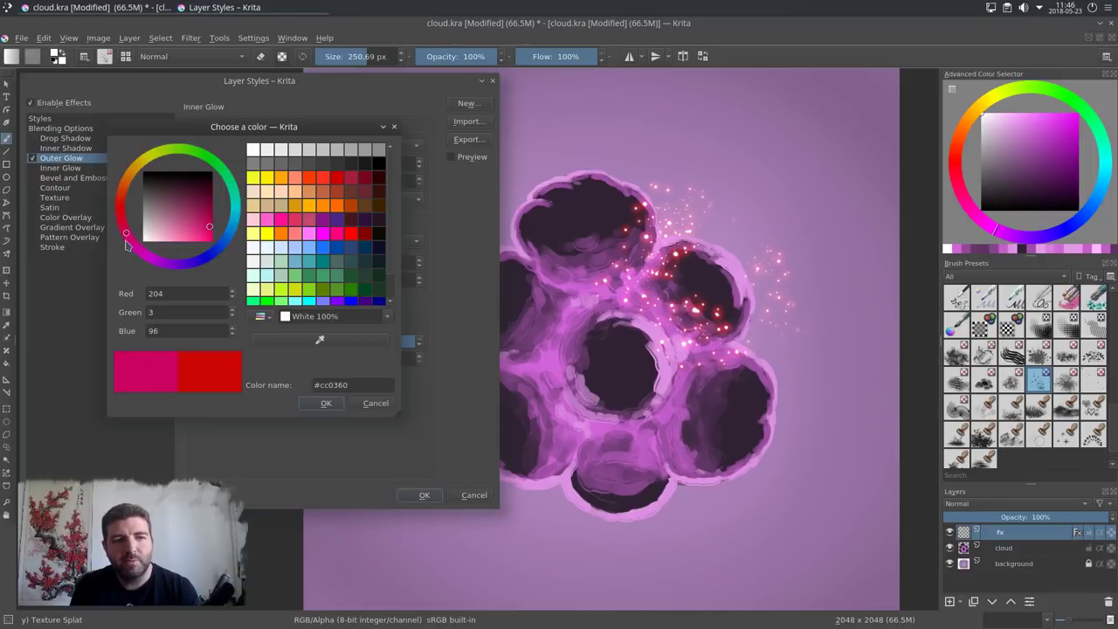
left_click(325, 402)
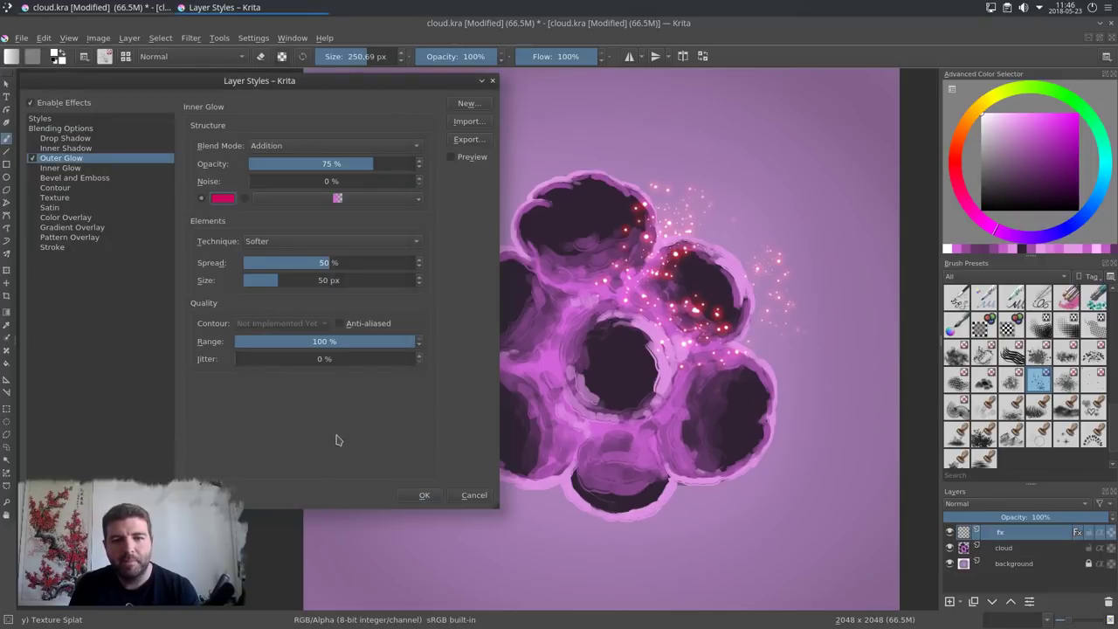
left_click(425, 495)
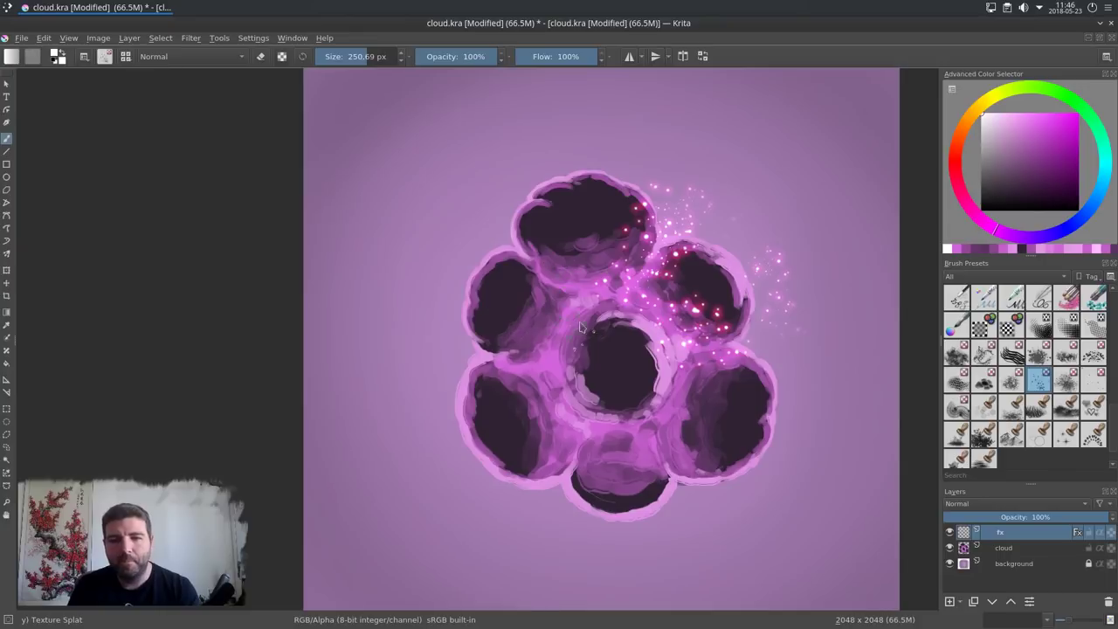
Step: Scatter sparkles around the remaining cloud puffs, and add denser ones around the central hole with the brush reduced to about 190 px
mouse_move(557, 296)
left_mouse_down()
mouse_move(581, 285)
mouse_move(459, 234)
left_mouse_up()
mouse_move(545, 362)
left_mouse_down()
mouse_move(518, 347)
mouse_move(477, 361)
mouse_move(442, 320)
mouse_move(553, 336)
mouse_move(577, 434)
mouse_move(562, 415)
mouse_move(579, 427)
mouse_move(567, 471)
mouse_move(545, 491)
mouse_move(661, 457)
mouse_move(654, 436)
mouse_move(673, 485)
mouse_move(723, 485)
mouse_move(777, 411)
mouse_move(727, 355)
mouse_move(684, 402)
mouse_move(744, 354)
left_mouse_up()
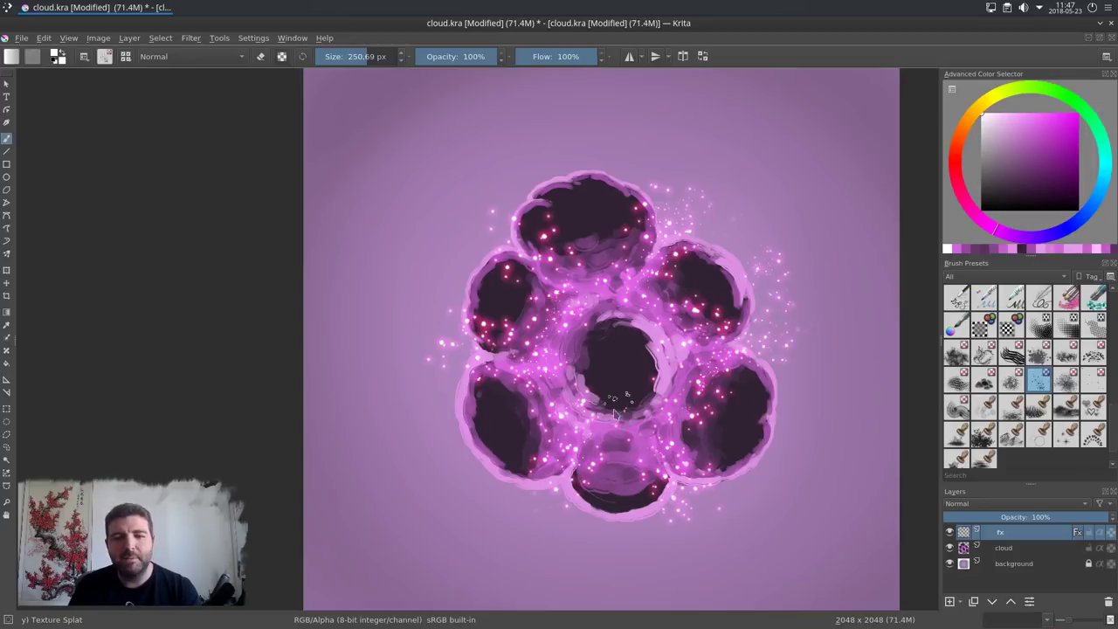
left_click(627, 434)
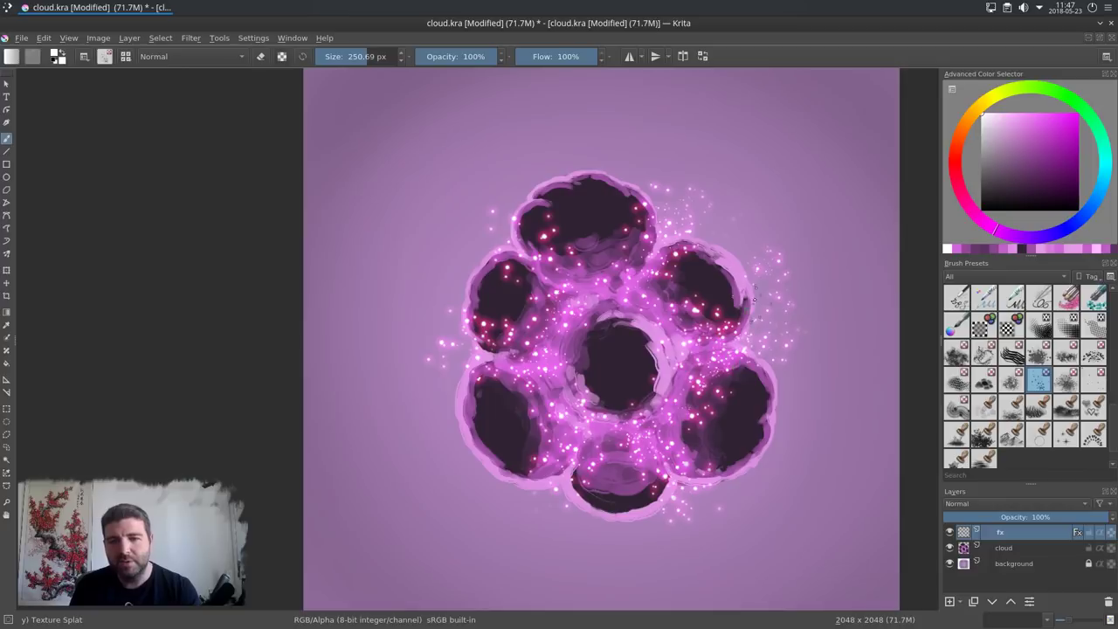
mouse_move(661, 288)
left_mouse_down("shift")
mouse_move(627, 288)
mouse_move(640, 275)
mouse_move(615, 256)
mouse_move(598, 285)
mouse_move(605, 272)
left_mouse_up("shift")
mouse_move(687, 343)
left_mouse_down()
mouse_move(745, 351)
mouse_move(669, 406)
mouse_move(669, 433)
left_mouse_up()
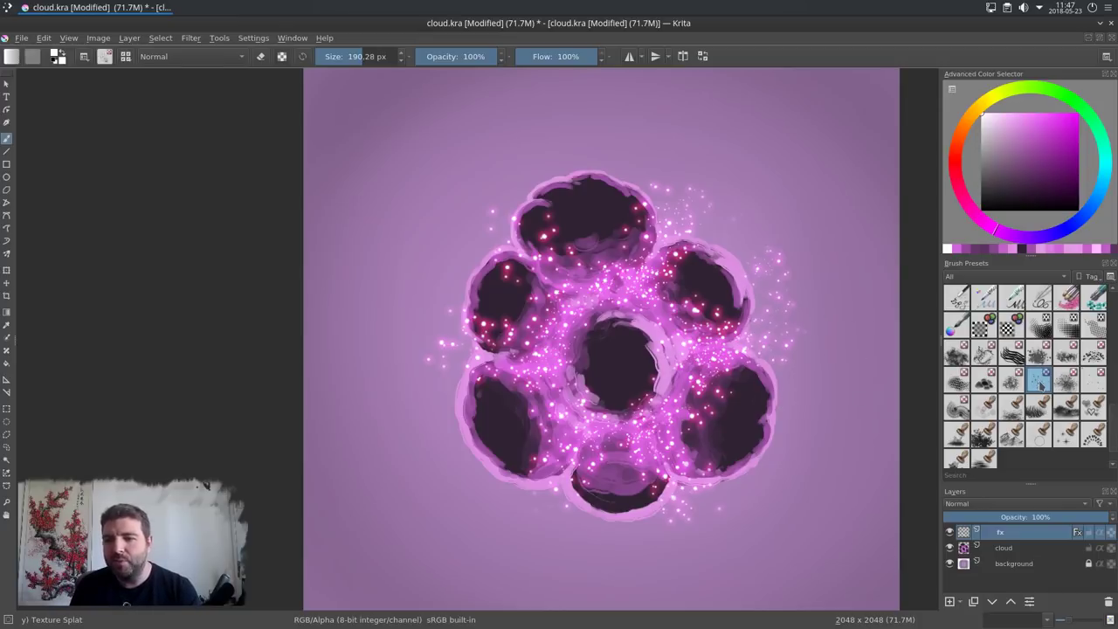
Step: Add individual glowing dots above the central hole and at the cloud's upper right with the Basic-5 Size brush at about 17.6 px
mouse_move(1039, 386)
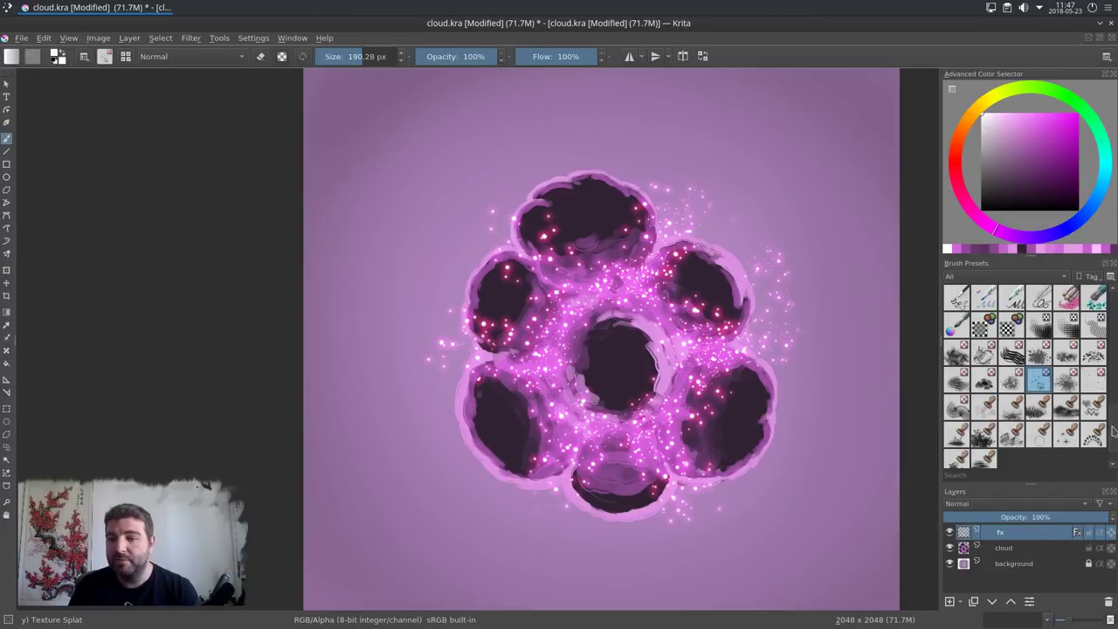
scroll(1076, 320, "up", 5)
left_click(1011, 323)
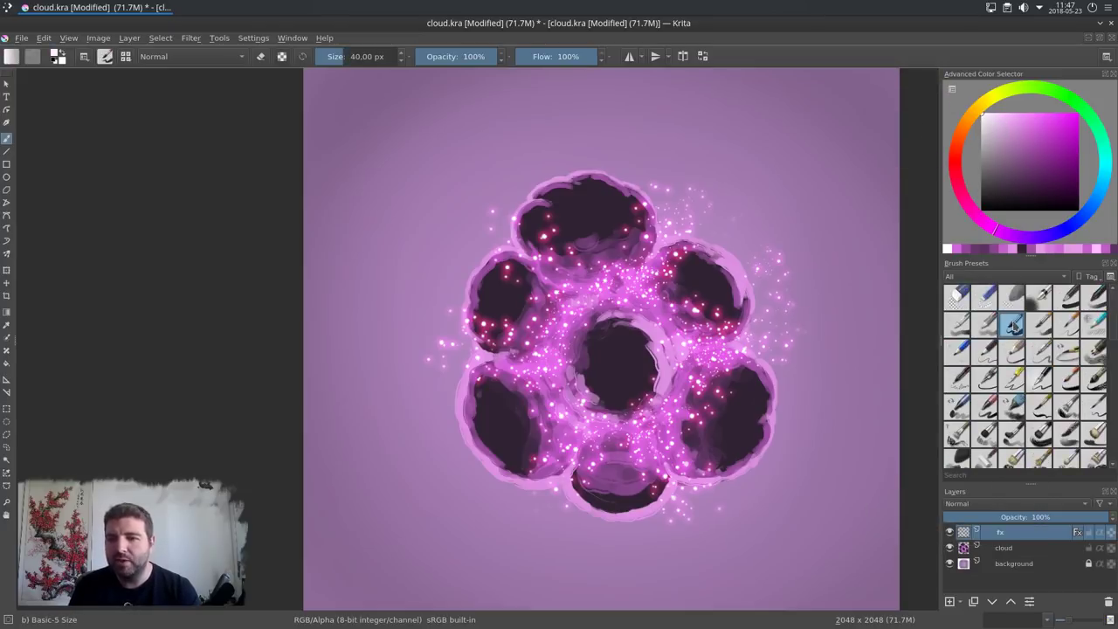
mouse_move(1013, 324)
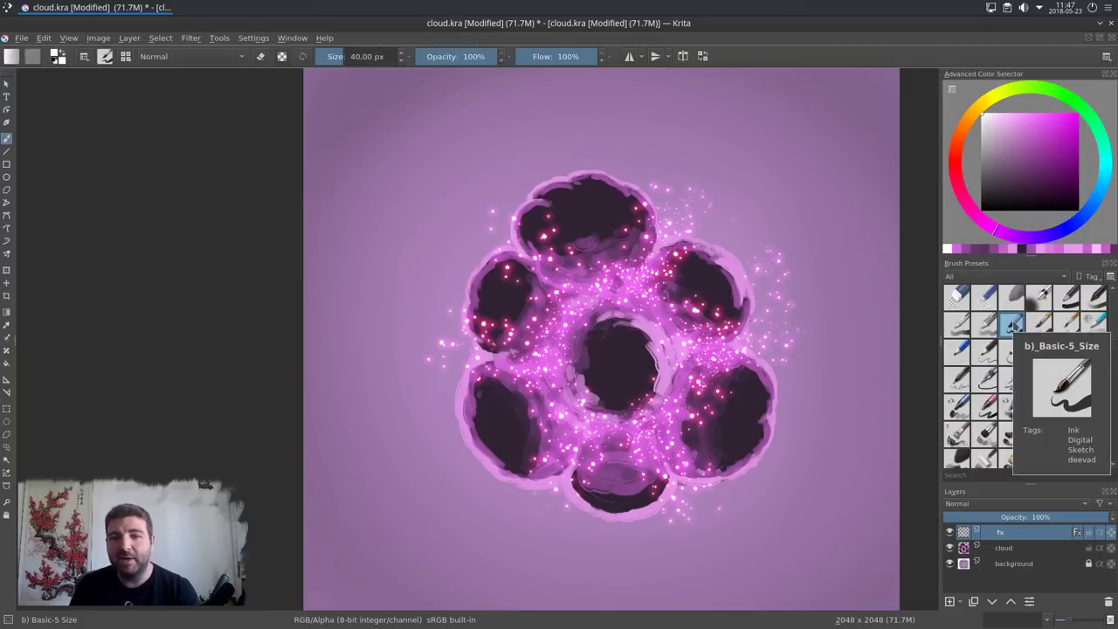
left_click_drag(695, 225, 687, 226, "shift")
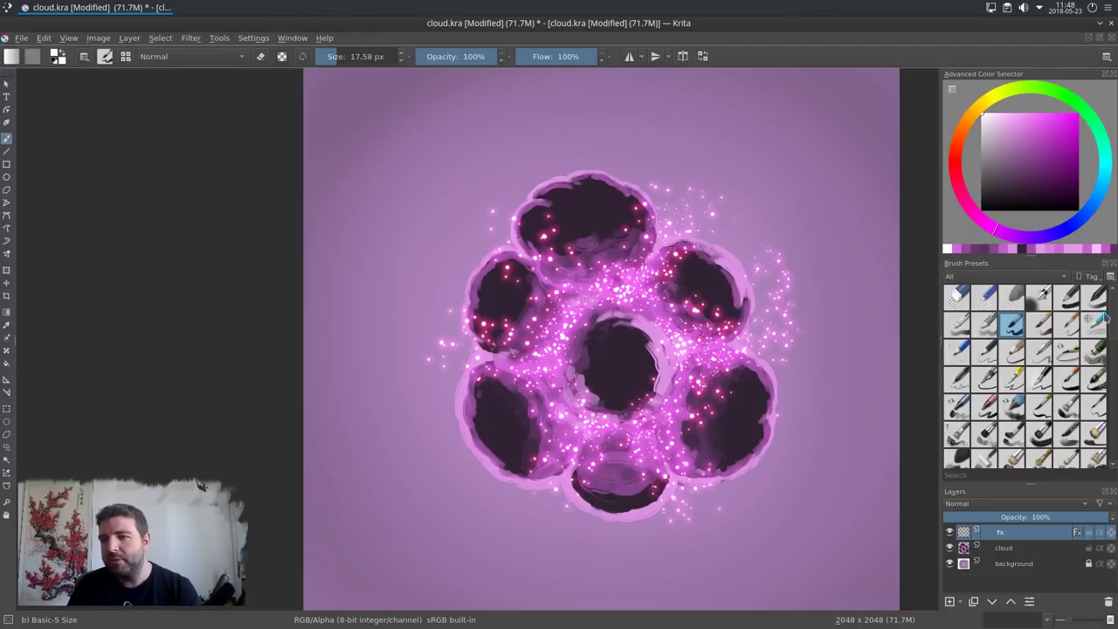
Step: Try smearing the sparkles on the fx layer with the Blender Smear brush, and undo the stroke
scroll(1108, 316, "down", 3)
scroll(1115, 400, "up", 4)
scroll(1115, 367, "down", 2)
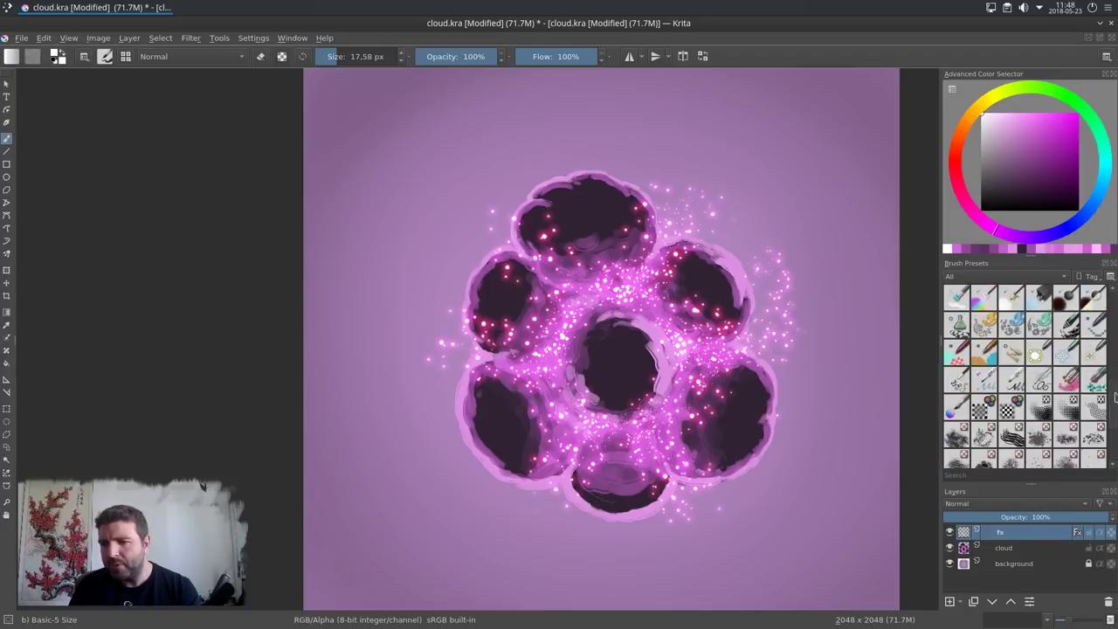
scroll(1114, 370, "up", 2)
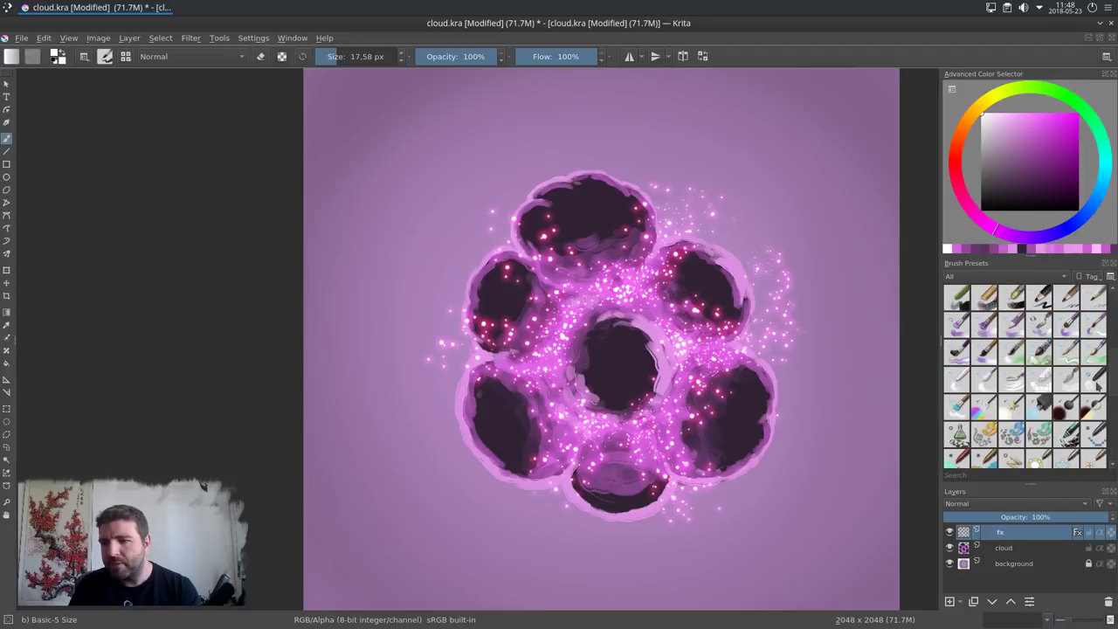
mouse_move(1098, 381)
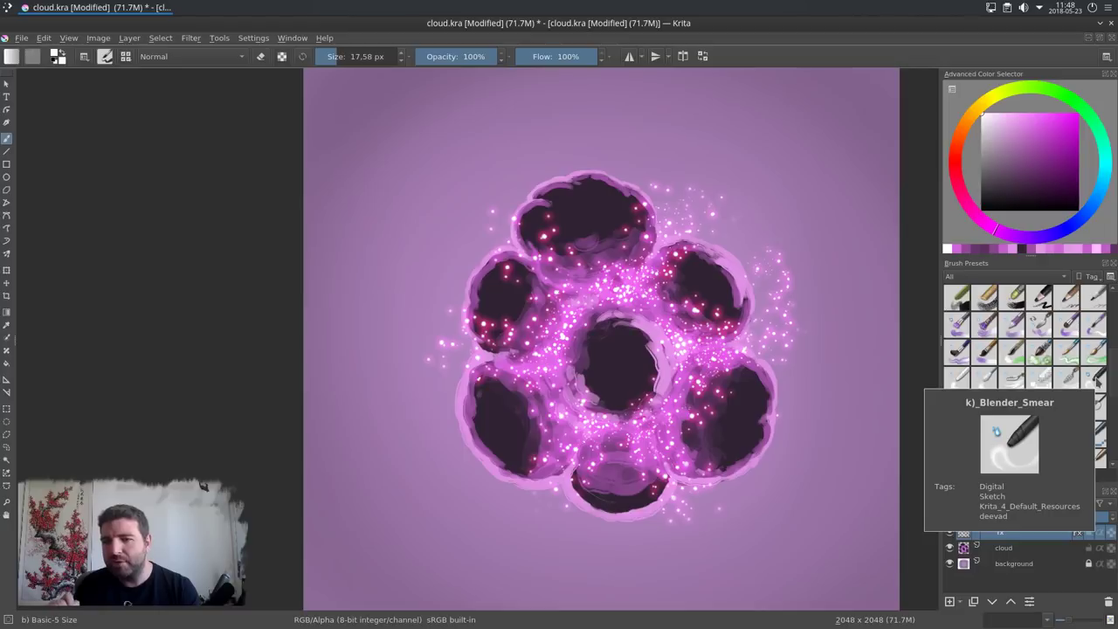
left_click(1096, 383)
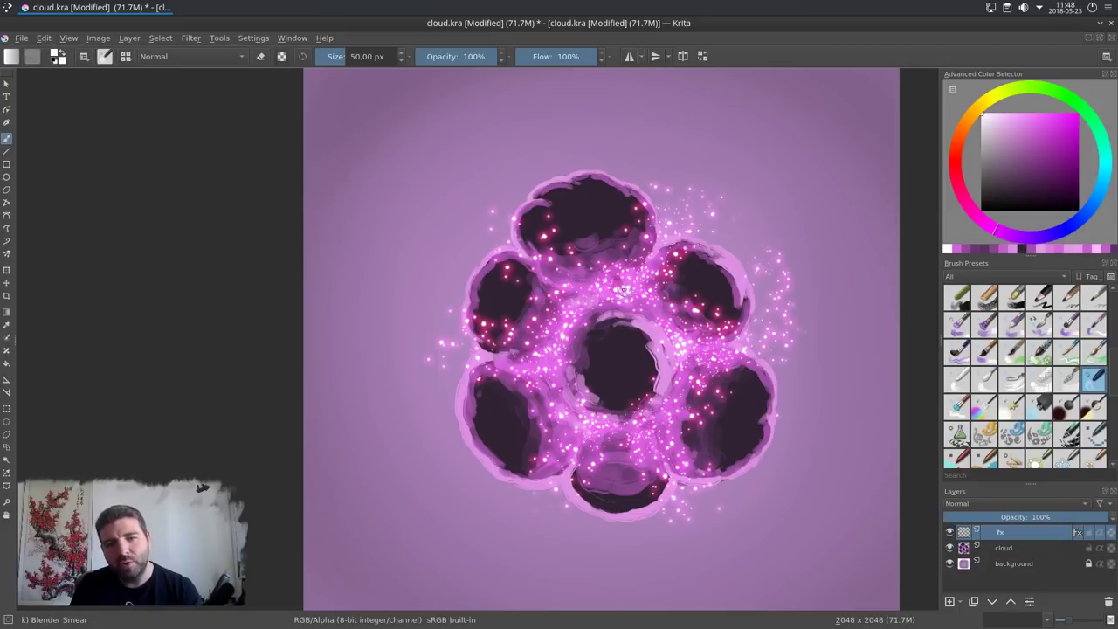
mouse_move(675, 348)
left_mouse_down()
mouse_move(700, 386)
mouse_move(711, 437)
left_mouse_up()
key("ctrl+z")
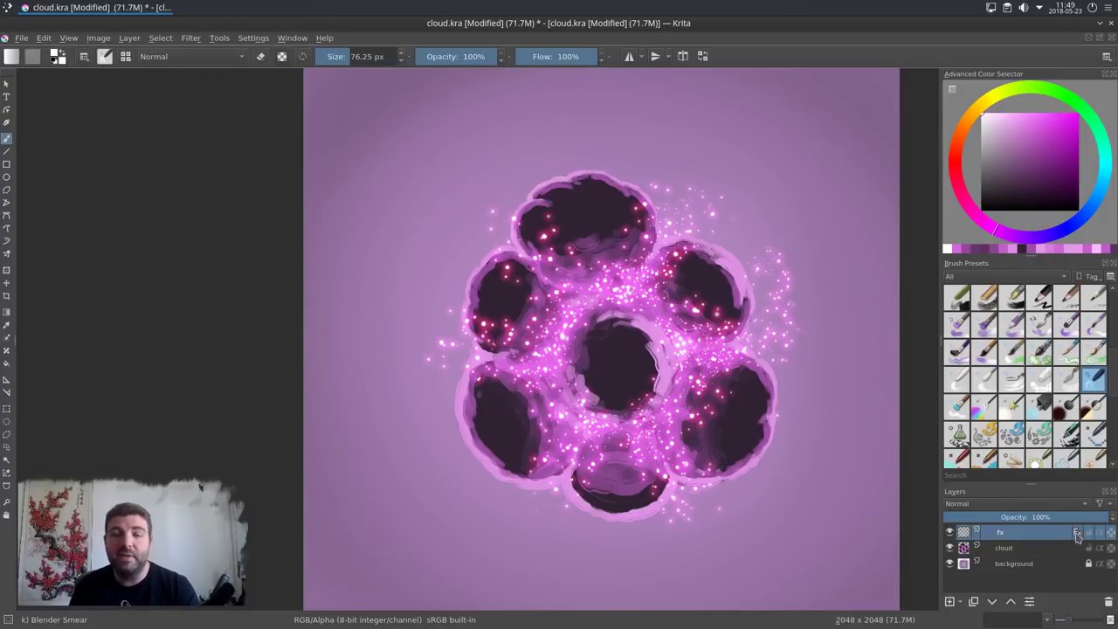
Step: Add a new paint layer directly above the cloud layer and name it fx
left_click(1020, 550)
left_click(950, 601)
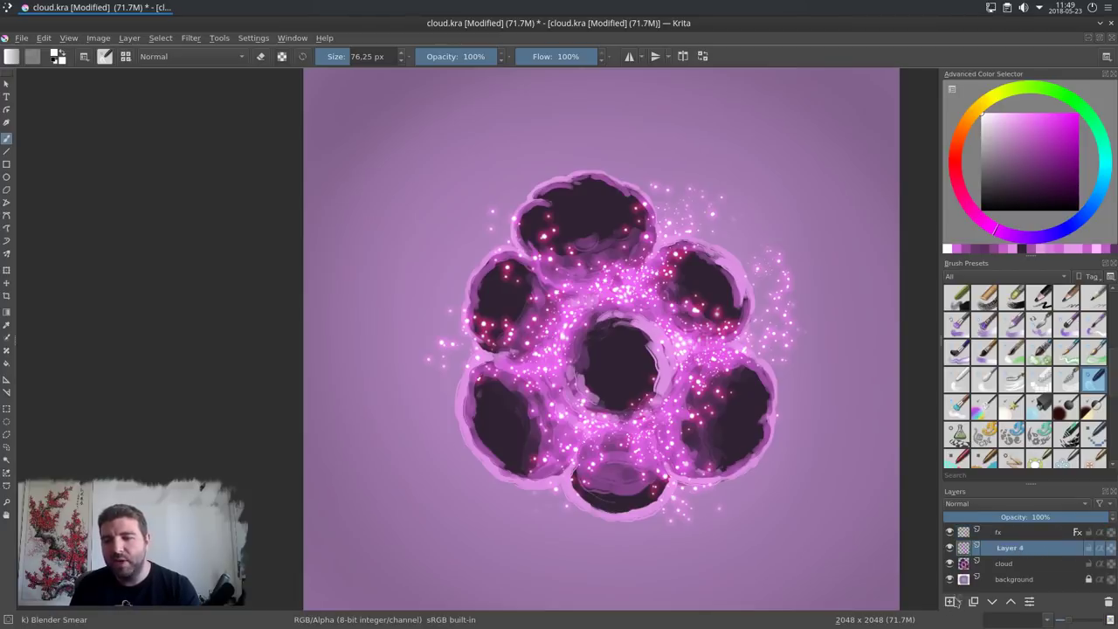
double_click(1010, 549)
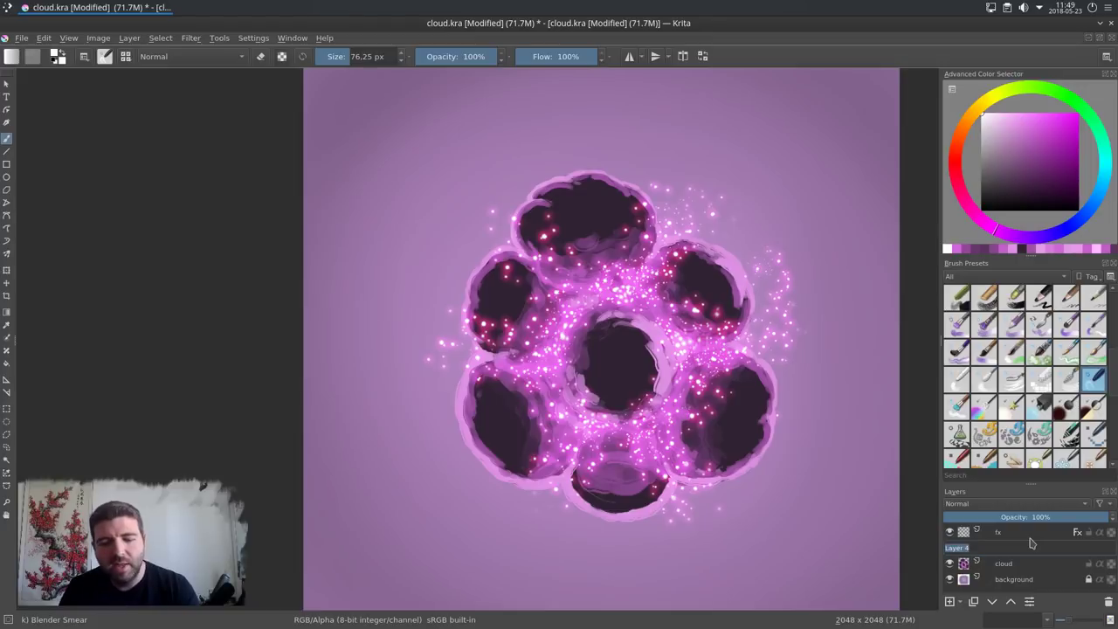
type("fx")
key("Return")
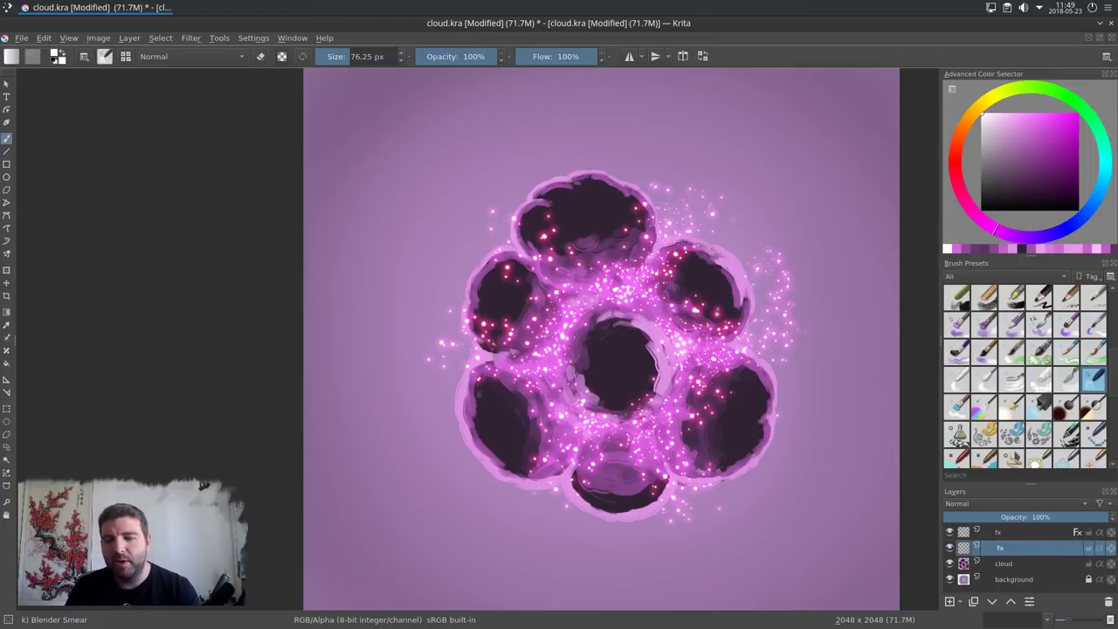
Step: Merge the fx layer carrying the outer glow style with the empty fx layer below it
left_click(1023, 533)
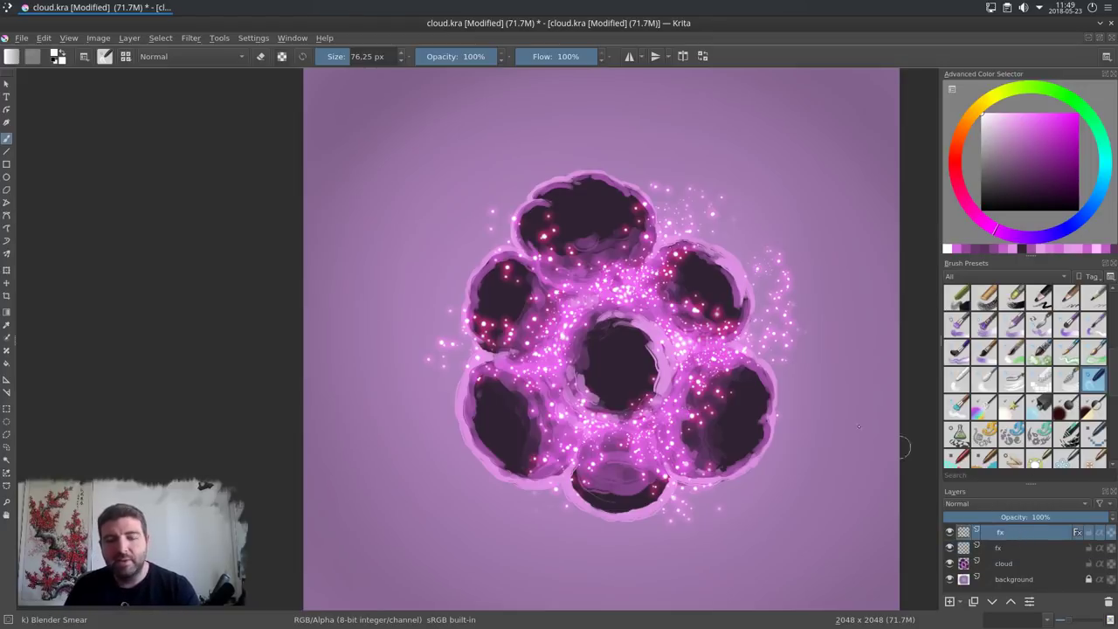
left_click(129, 38)
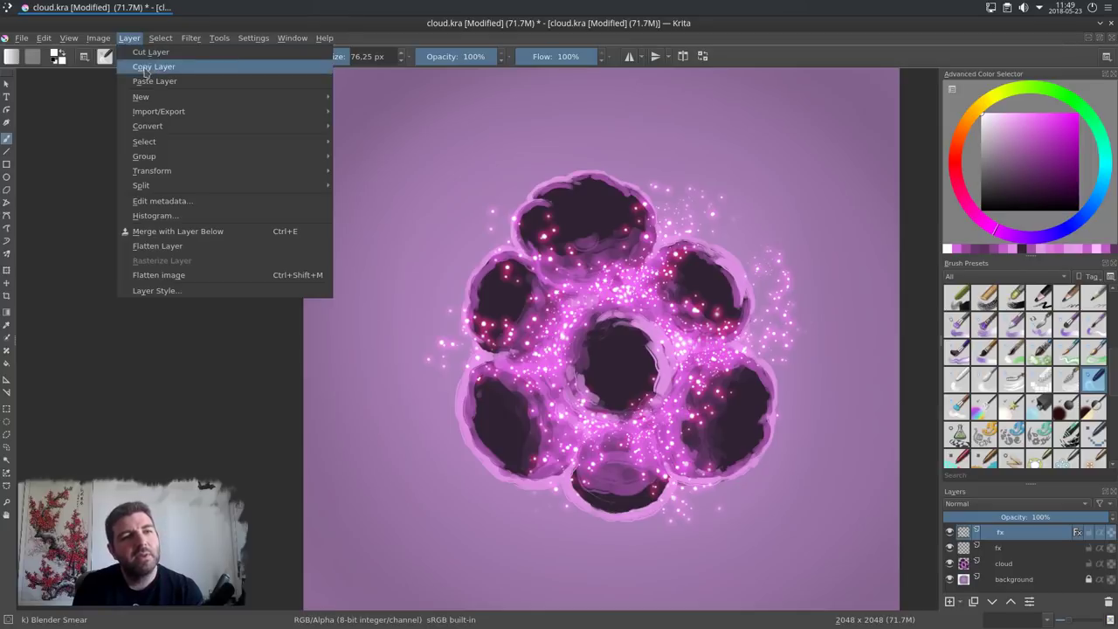
mouse_move(174, 179)
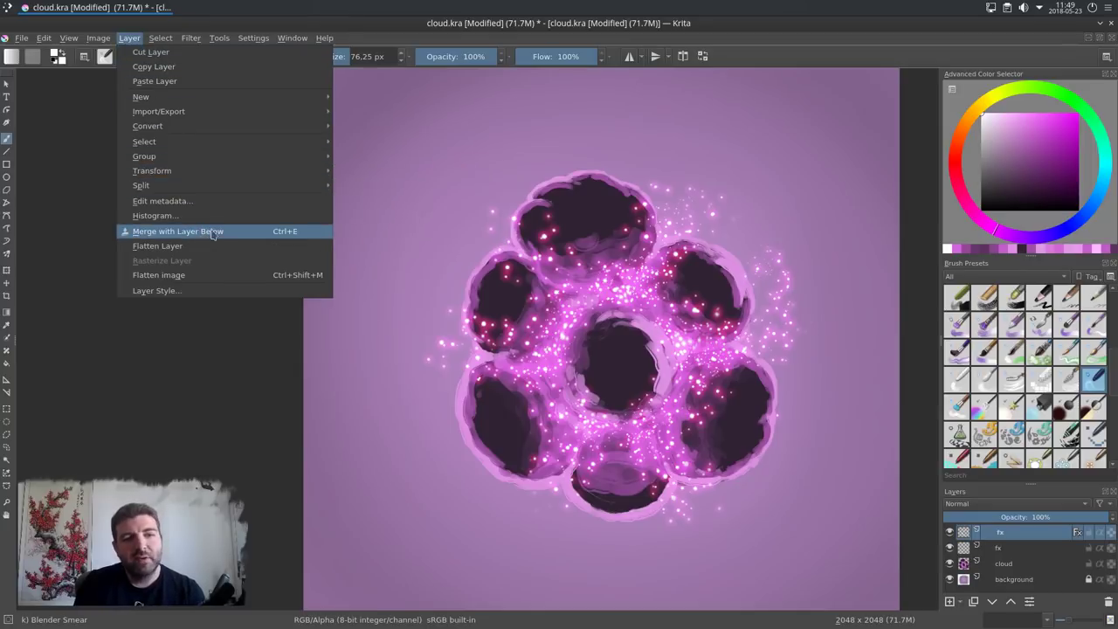
left_click(290, 234)
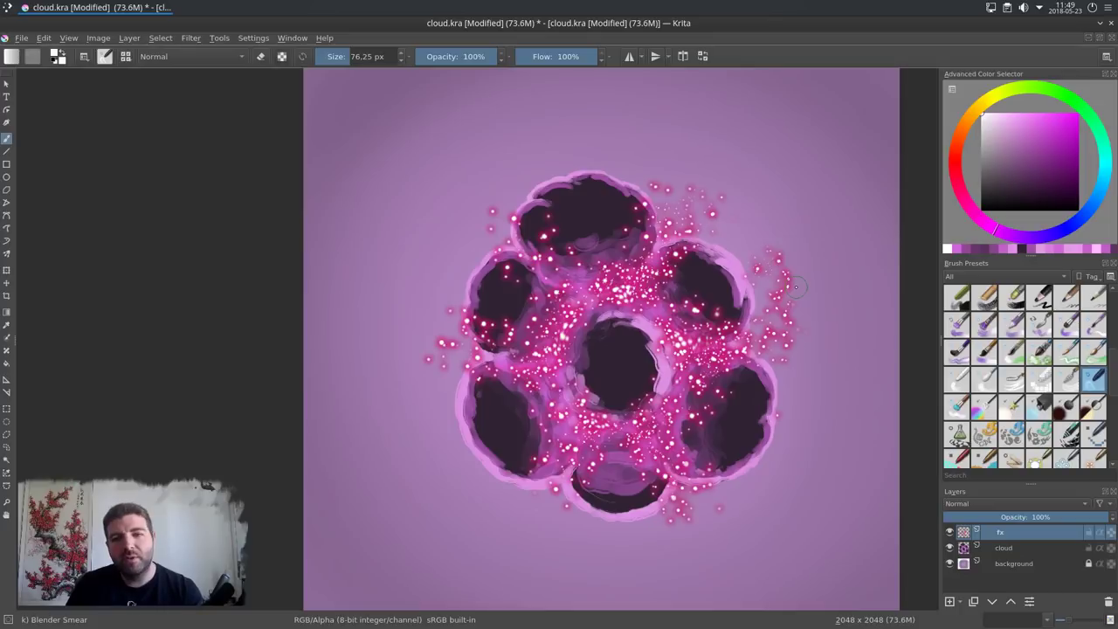
Step: Set the merged fx layer's blending mode to Addition and toggle its visibility to compare the effect
left_click(980, 506)
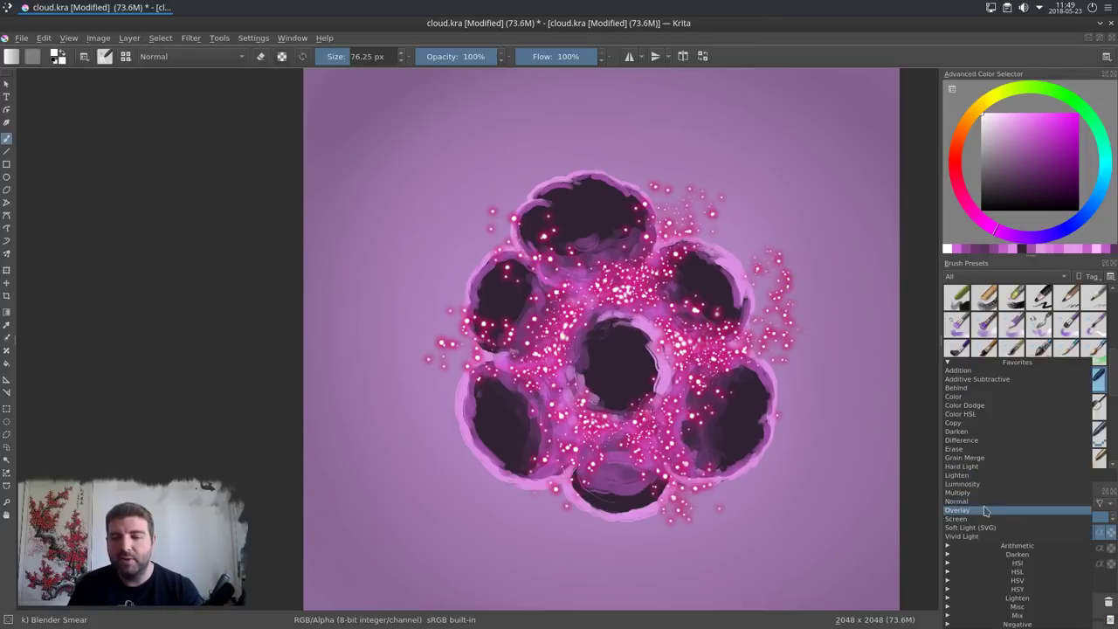
left_click(948, 547)
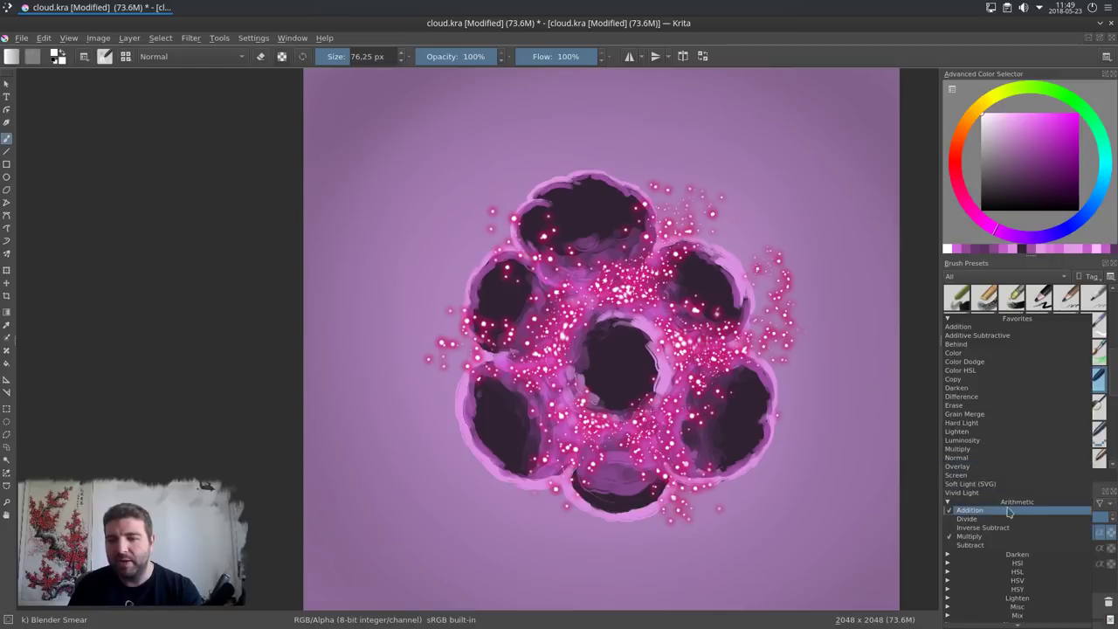
left_click(970, 511)
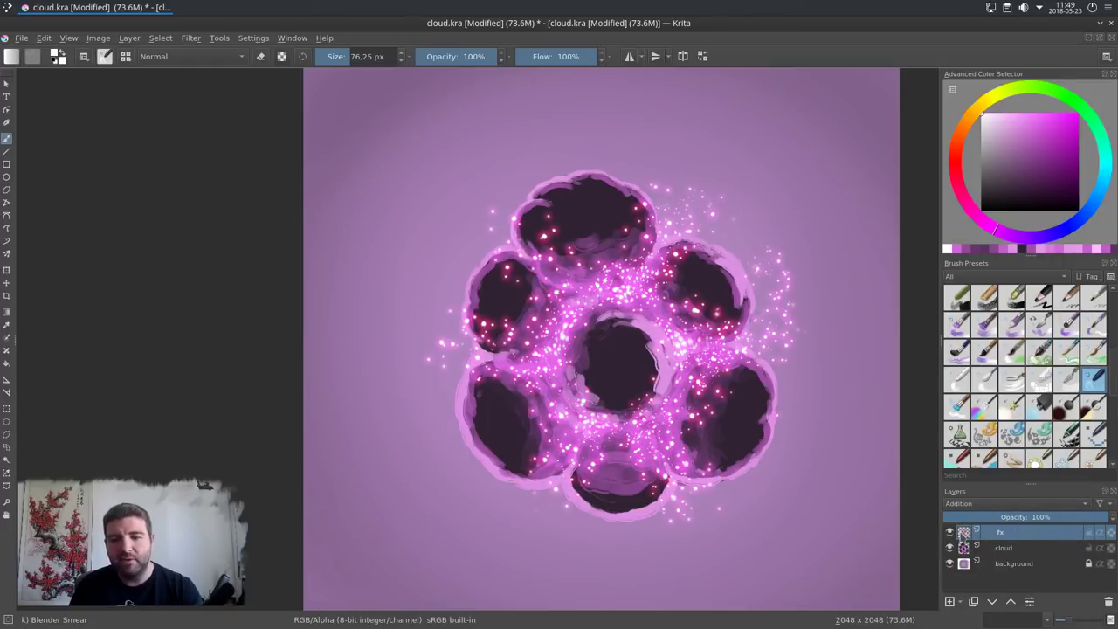
left_click(949, 532)
left_click(950, 533)
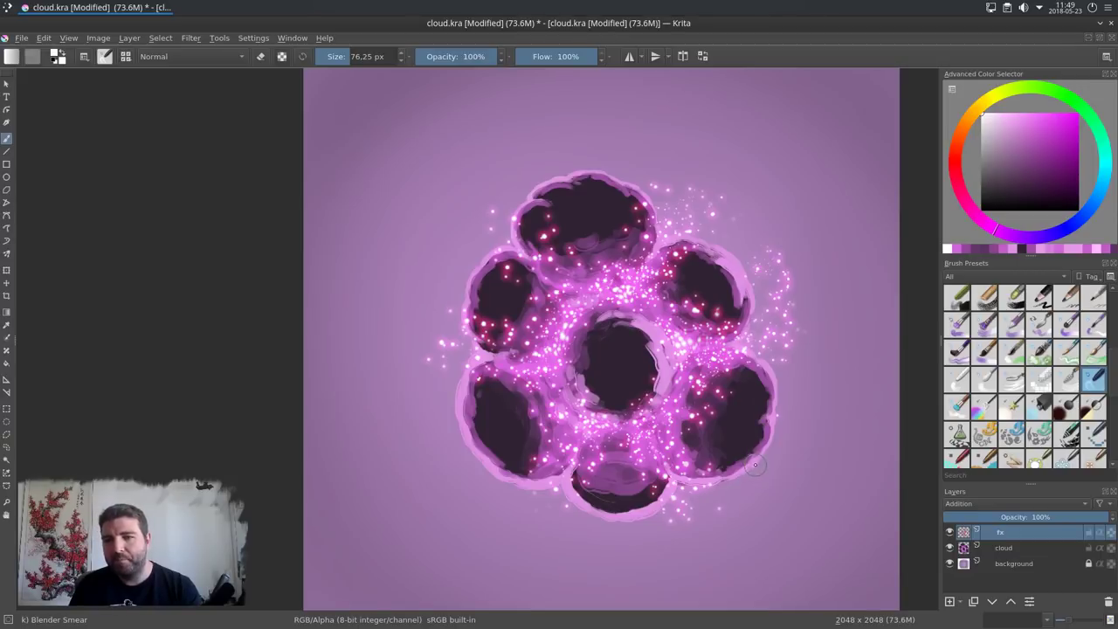
Step: Select the cloud layer
left_click(1022, 550)
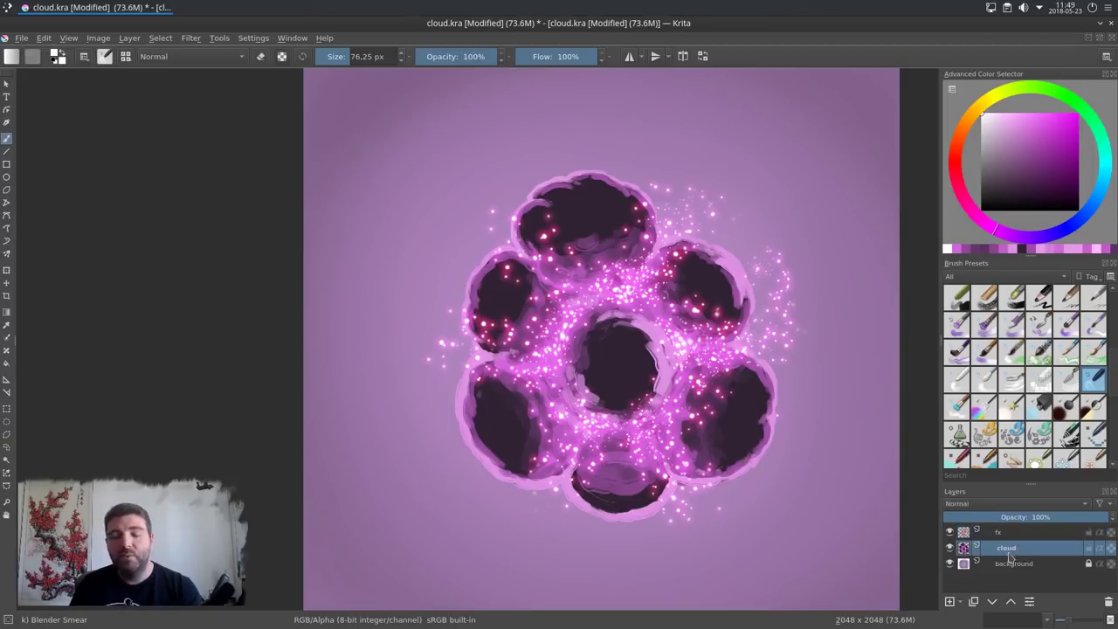